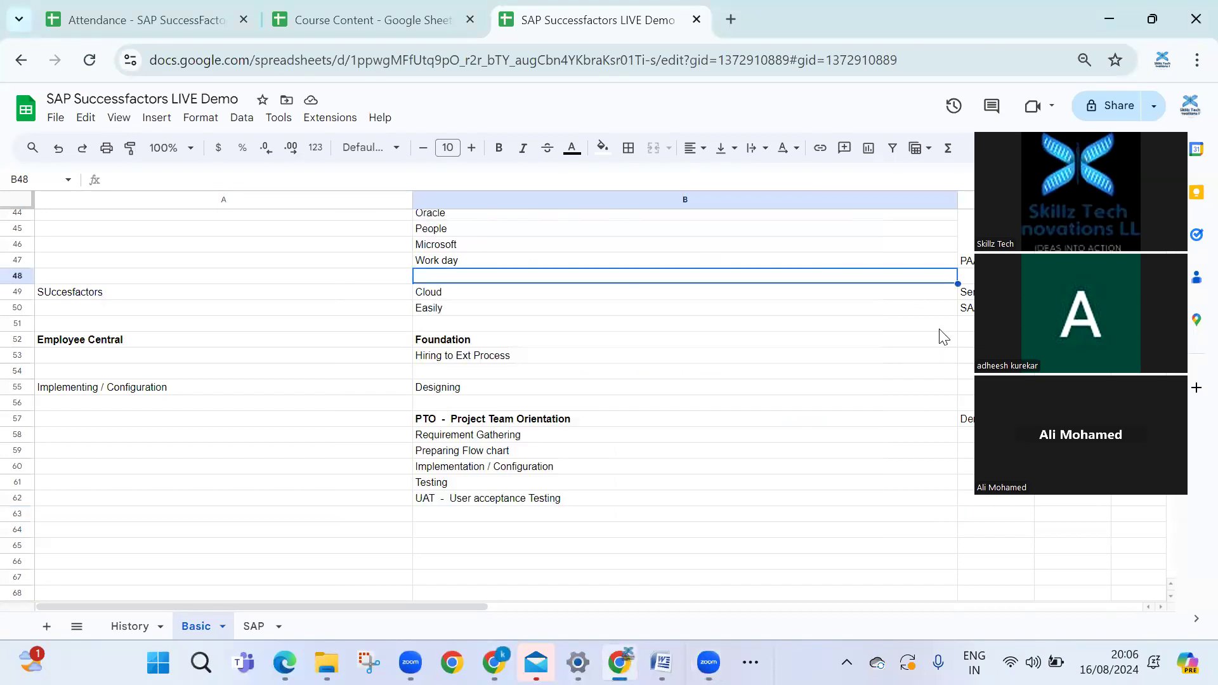
# Enter 'Go Live' in B63 and 'Support and Maintance' in B64, below the UAT step
pyautogui.click(676, 388)
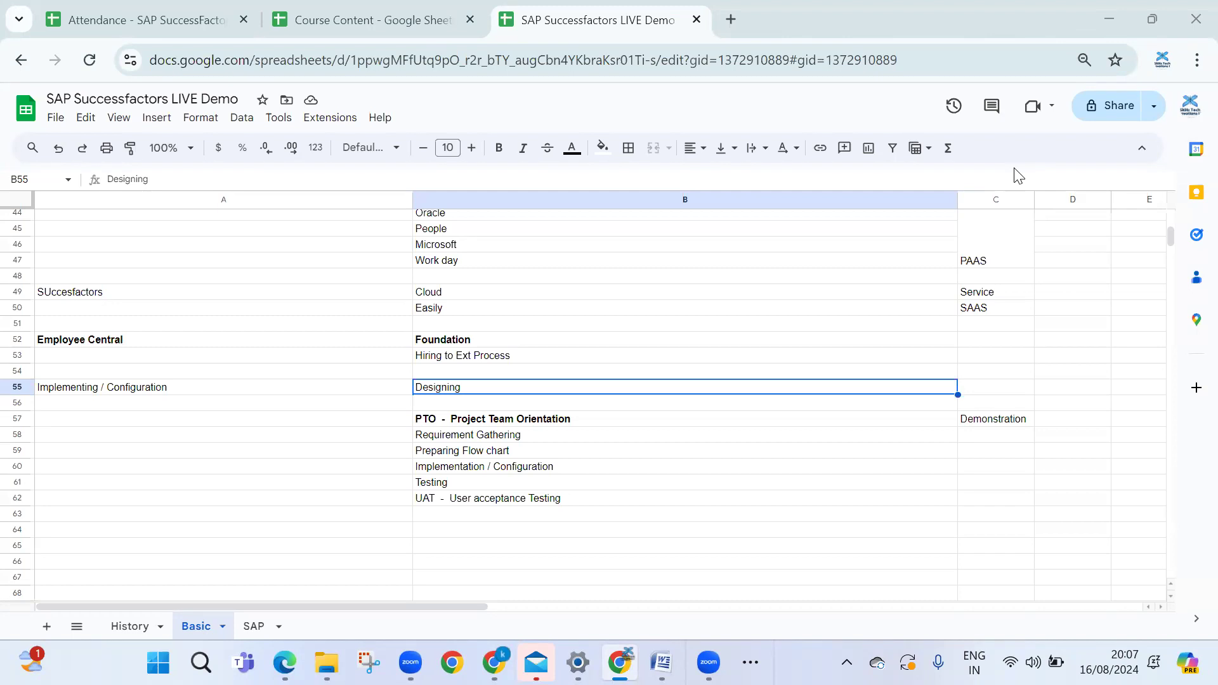
pyautogui.click(482, 500)
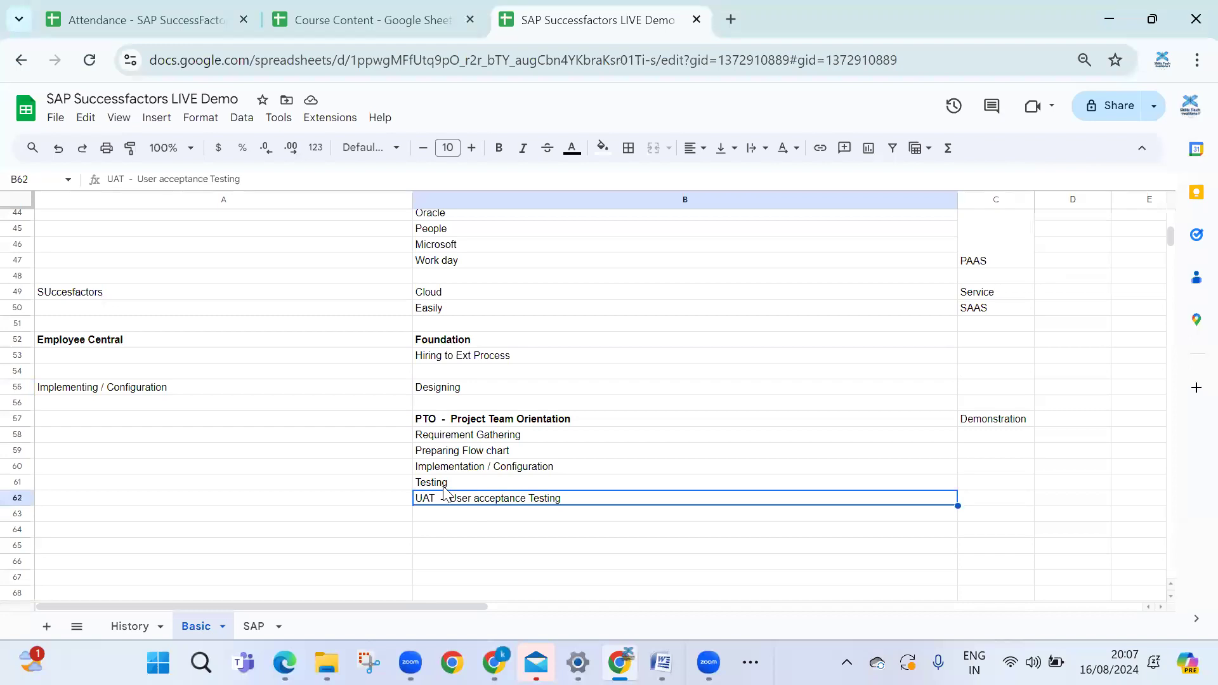
pyautogui.click(449, 517)
pyautogui.write('Go Live')
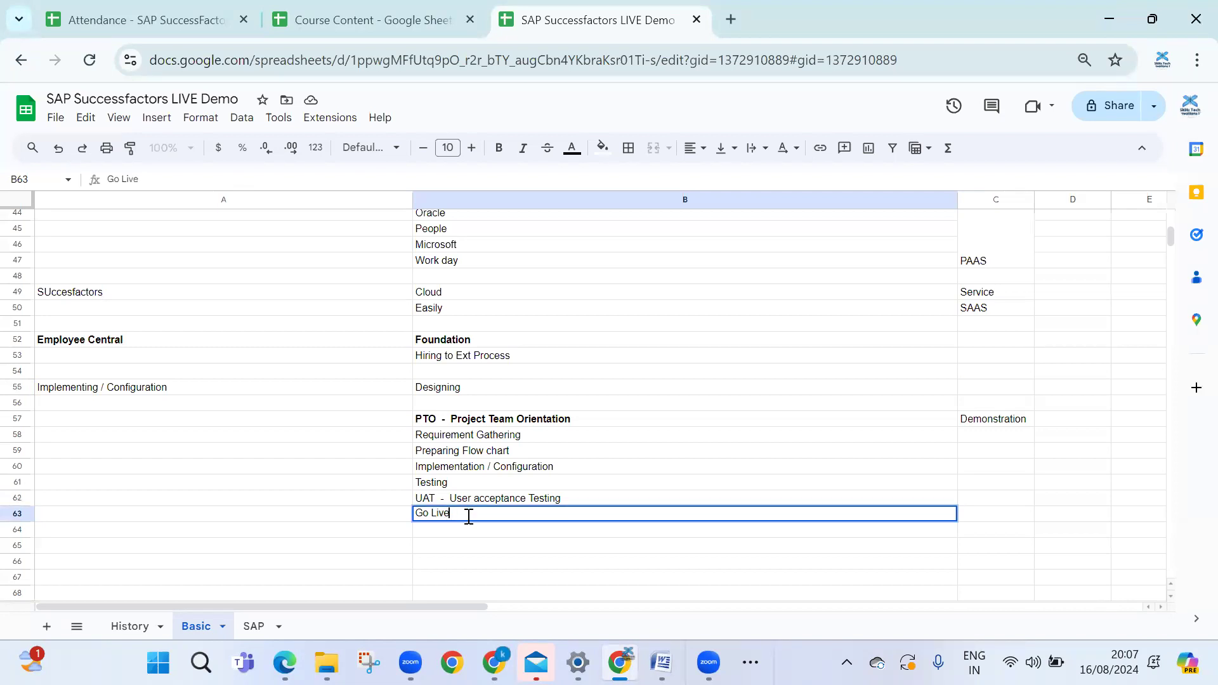
pyautogui.press('Return')
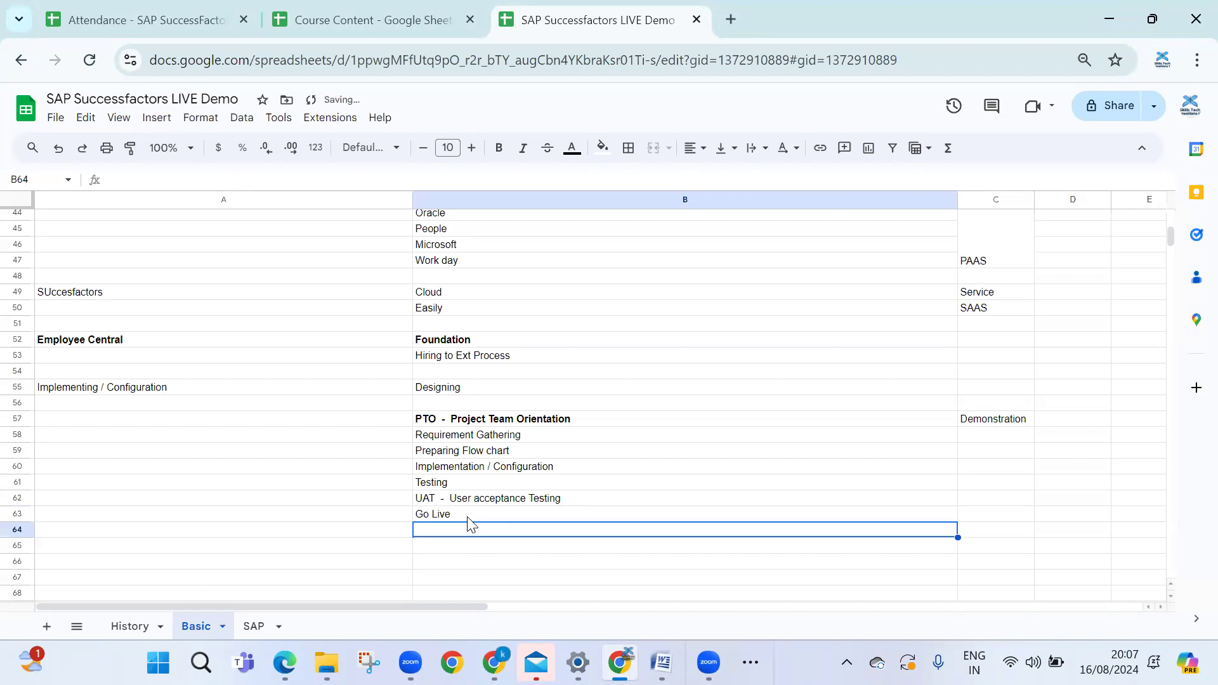
pyautogui.write('Support')
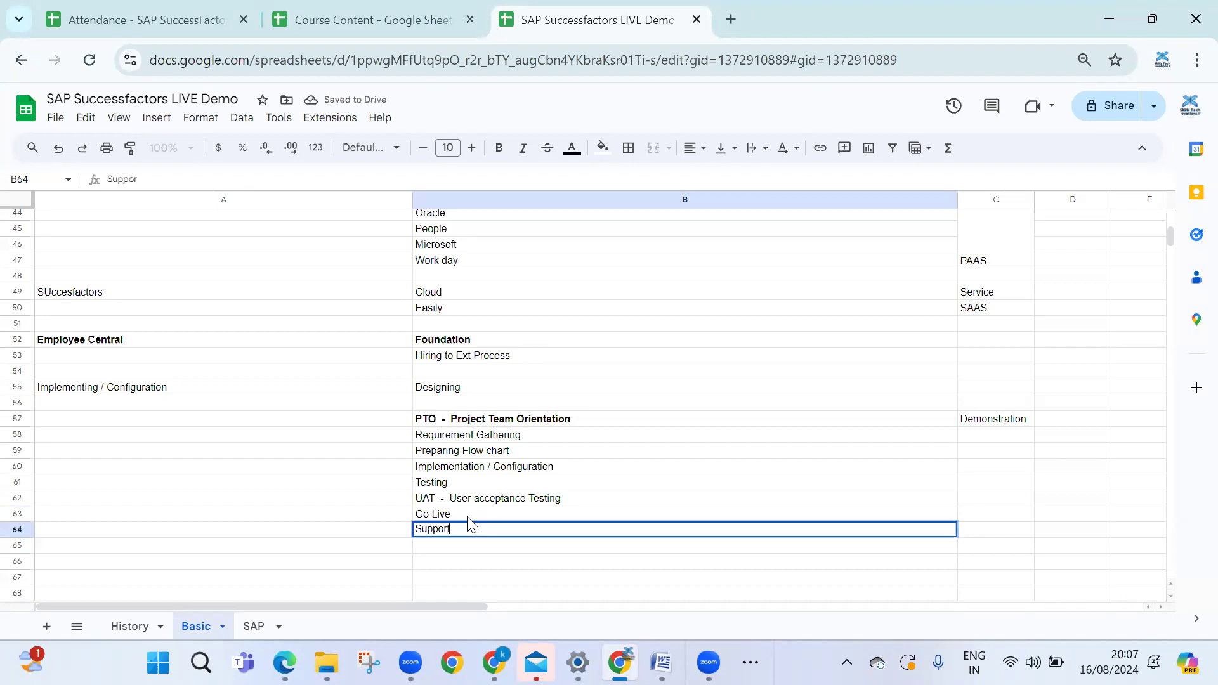
pyautogui.write(' and Maintance')
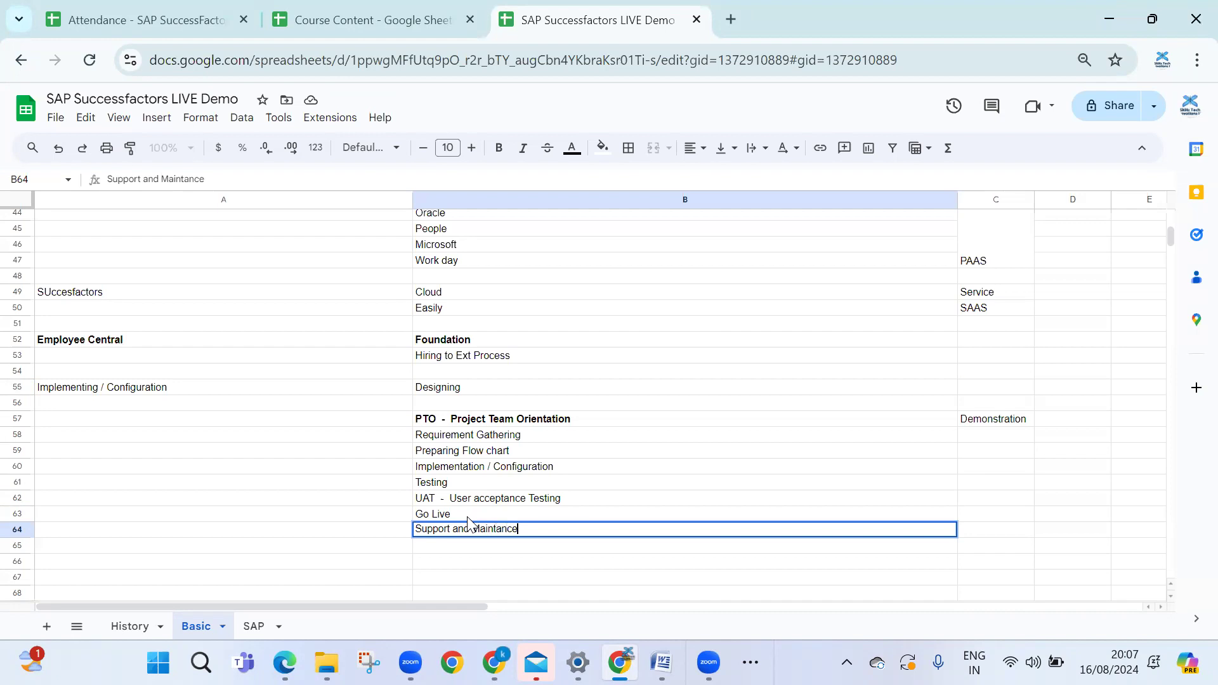
pyautogui.press('Return')
pyautogui.moveTo(443, 420); pyautogui.dragTo(565, 538)
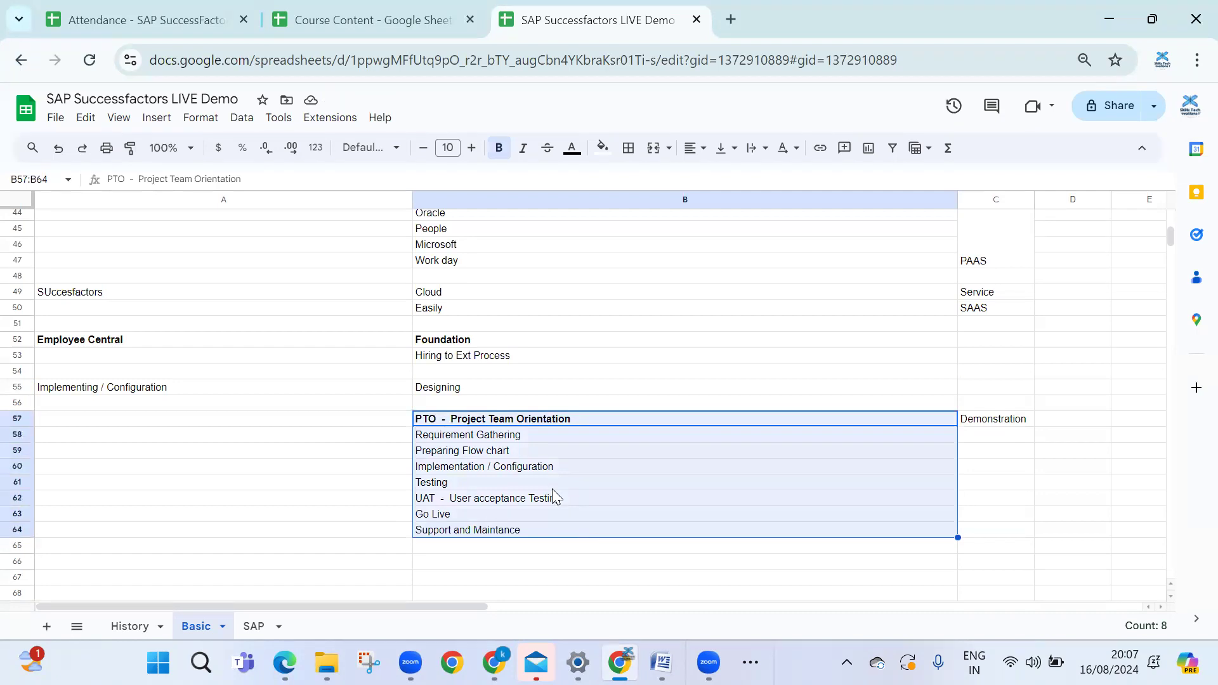
pyautogui.click(518, 535)
pyautogui.moveTo(460, 420); pyautogui.dragTo(509, 537)
pyautogui.click(921, 389)
pyautogui.click(882, 424)
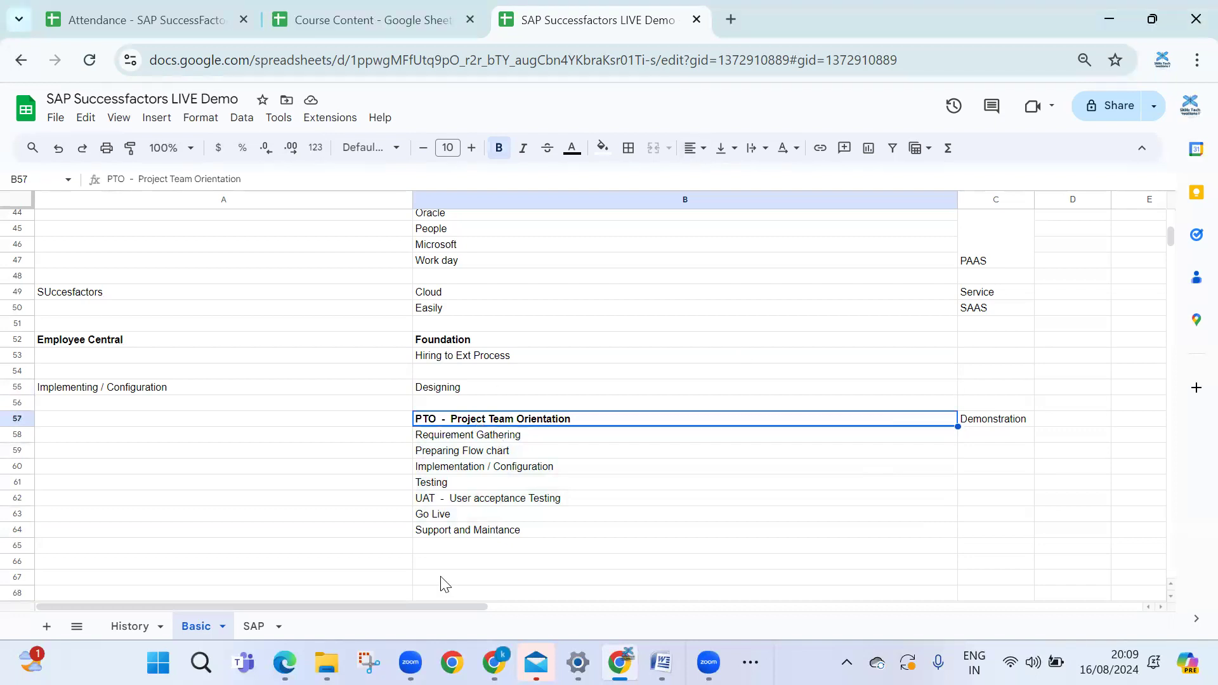
pyautogui.scroll(-2, 424, 574)
pyautogui.click(472, 473)
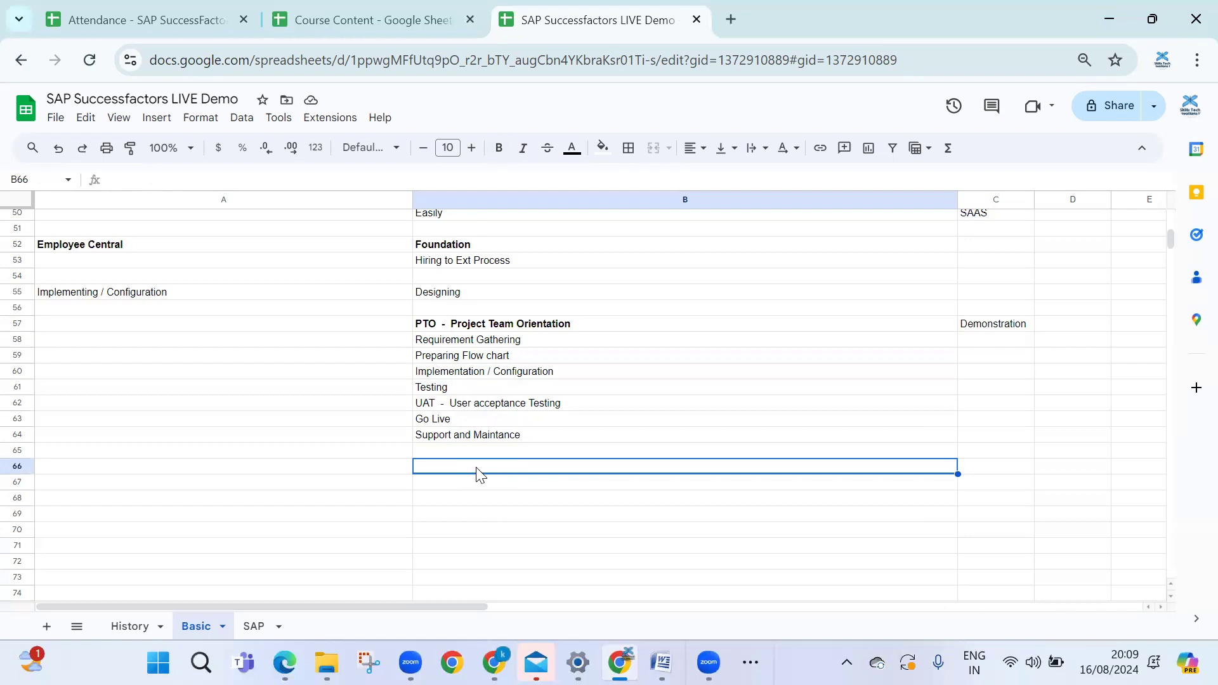
pyautogui.moveTo(419, 324); pyautogui.dragTo(710, 437)
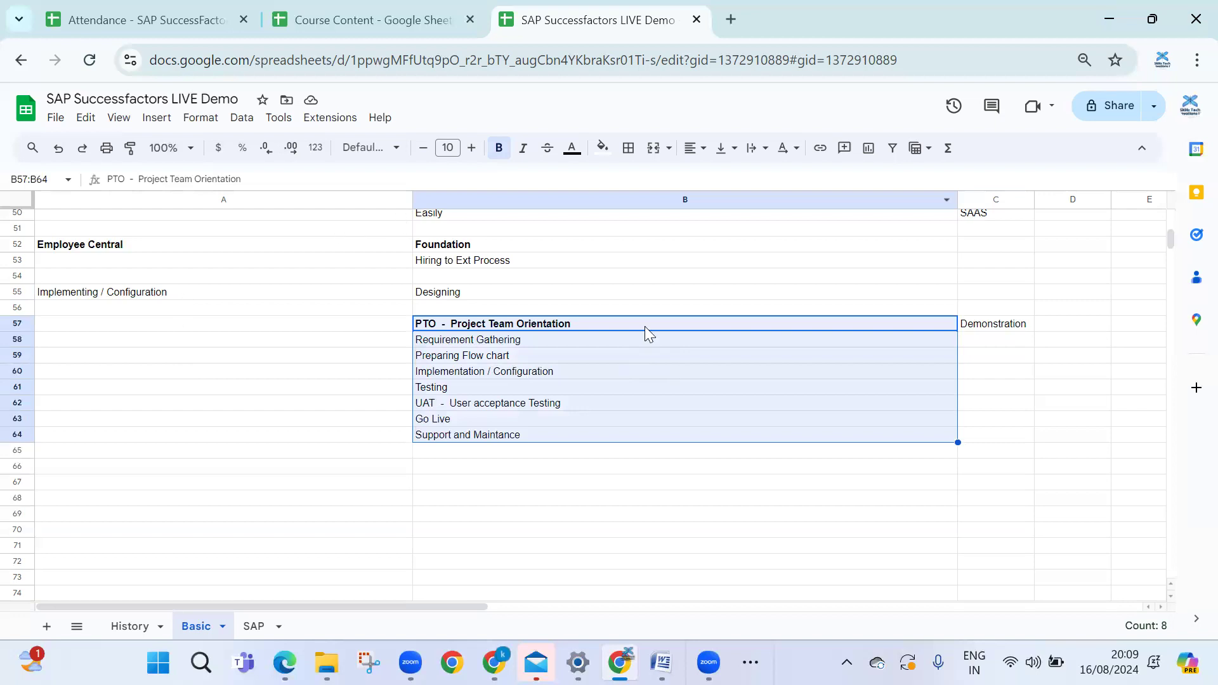
pyautogui.click(311, 485)
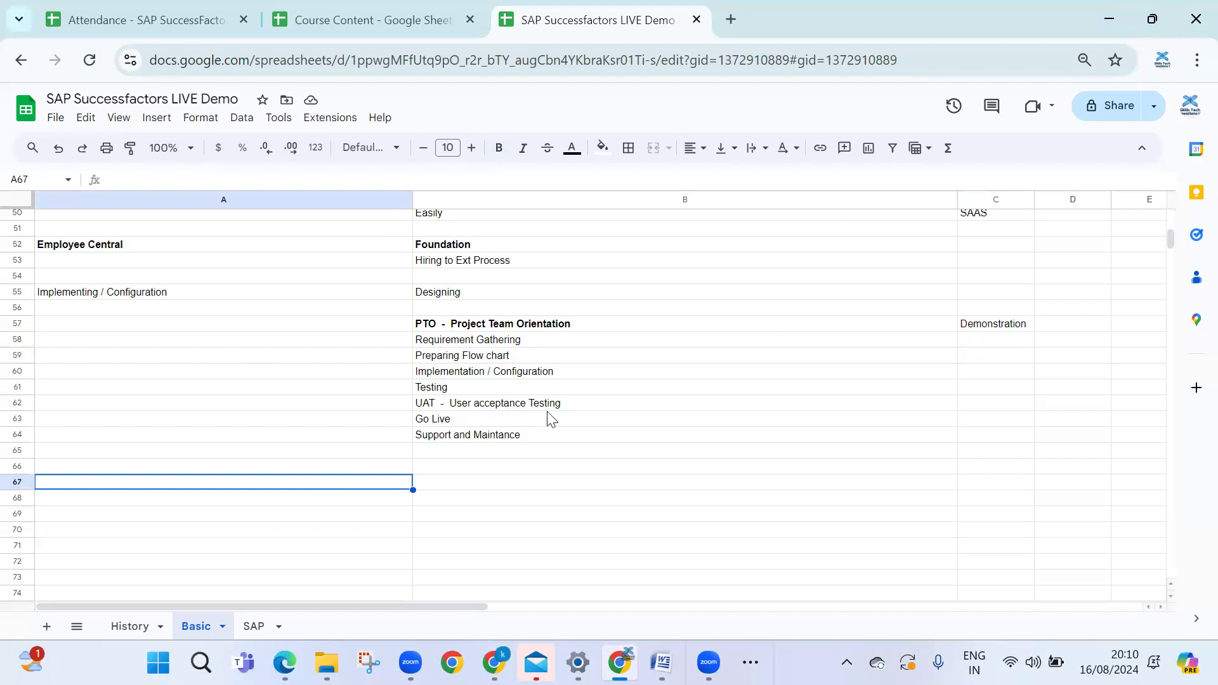
pyautogui.moveTo(514, 325); pyautogui.dragTo(514, 438)
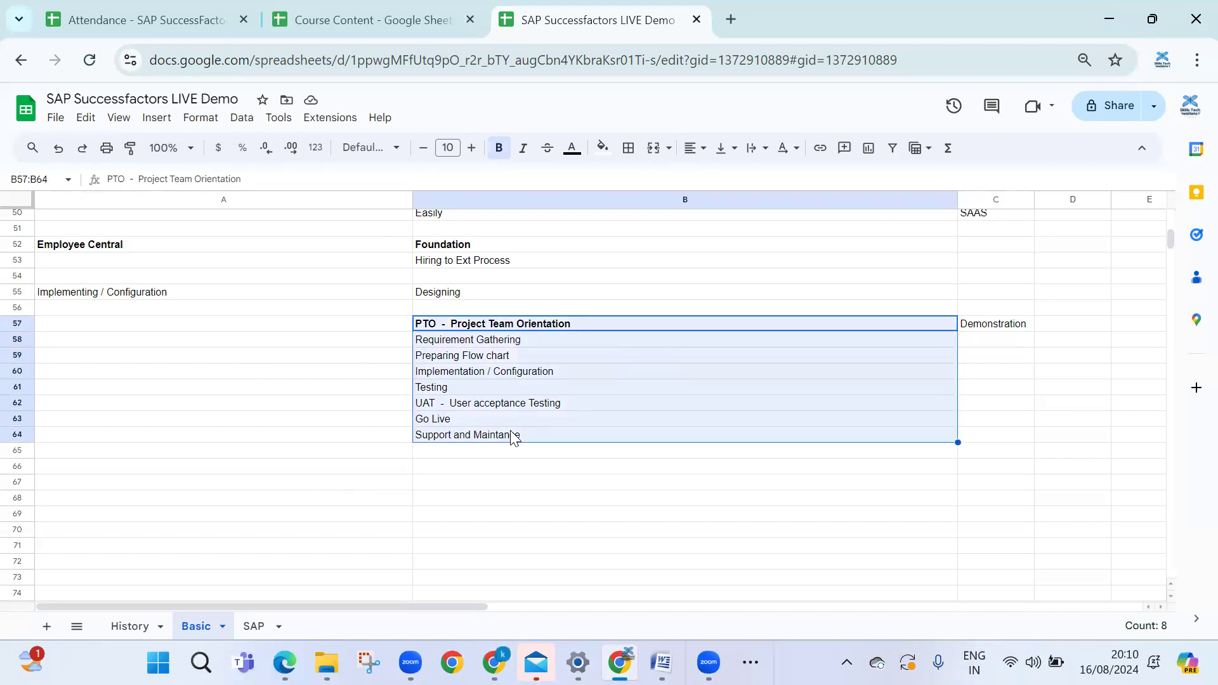
pyautogui.click(498, 330)
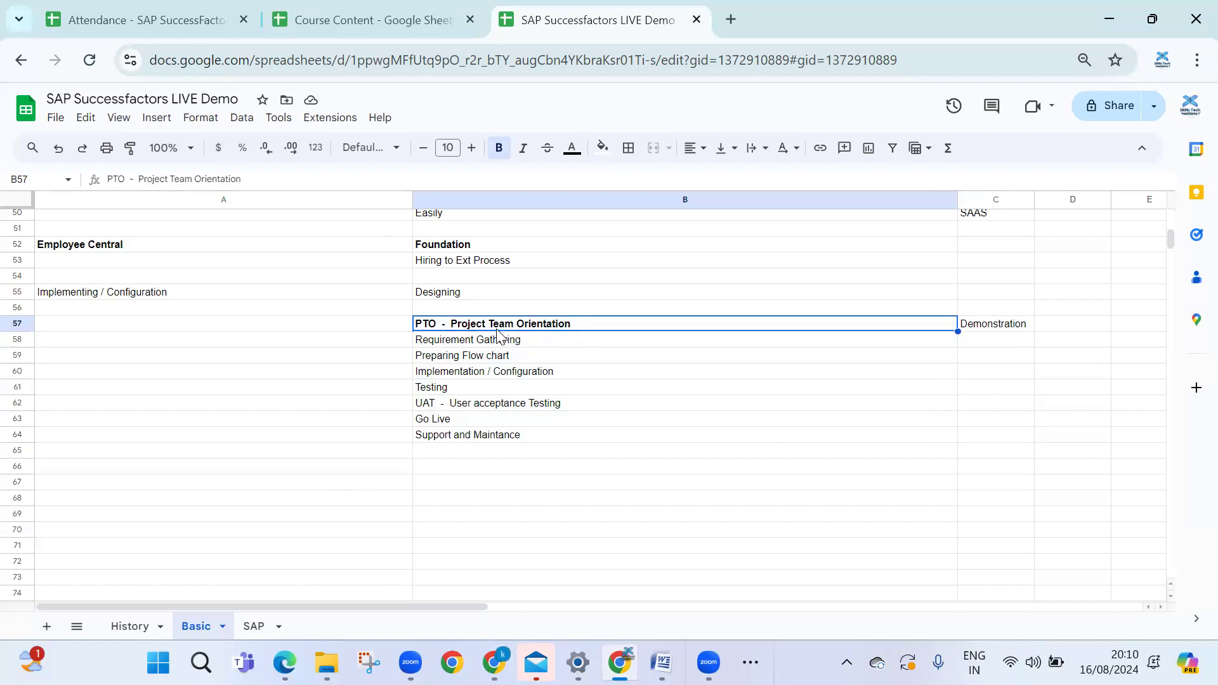
pyautogui.click(471, 345)
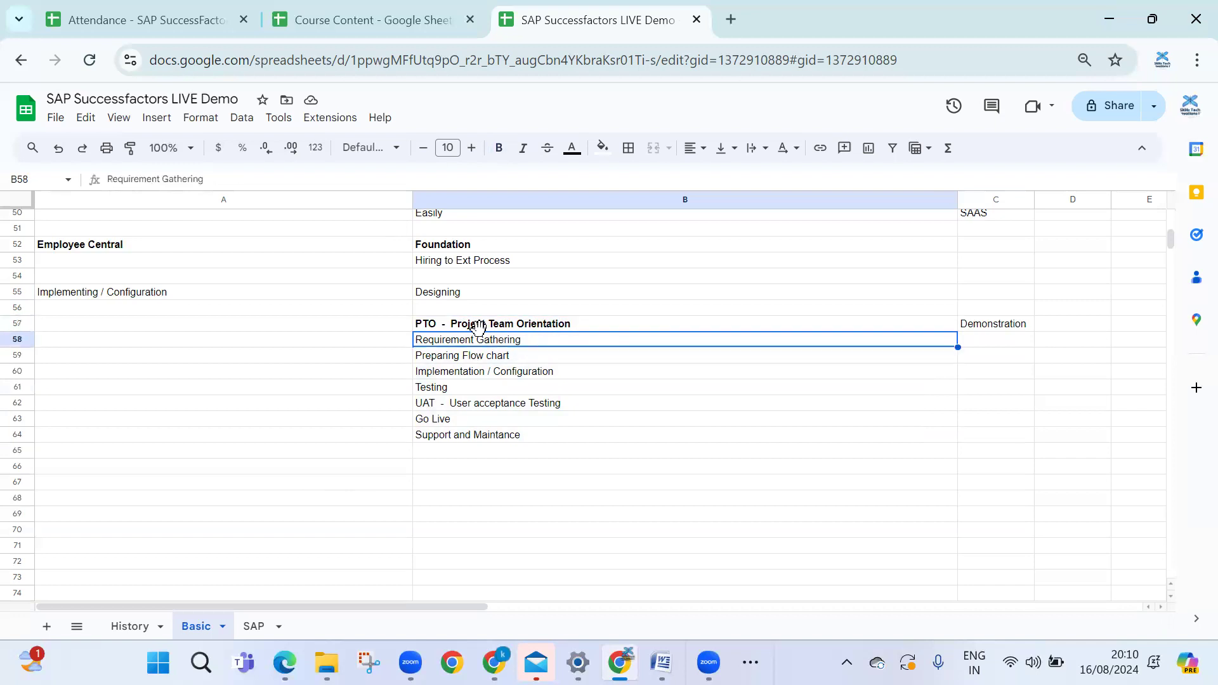
pyautogui.click(469, 359)
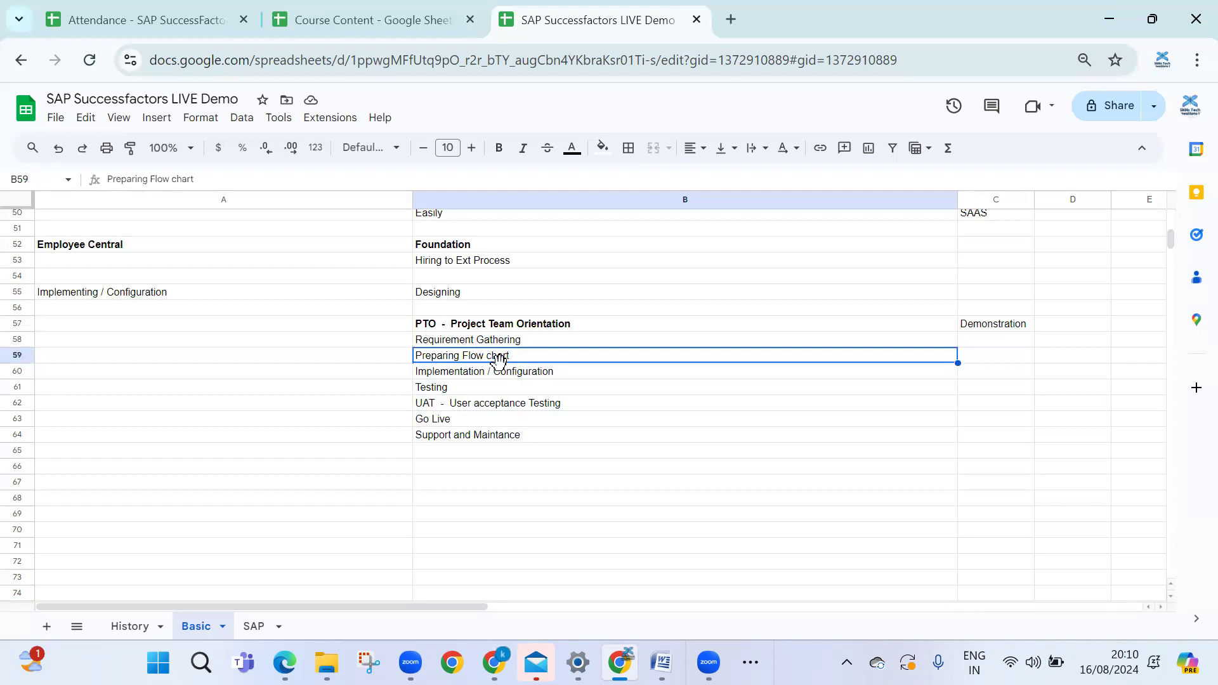
pyautogui.moveTo(483, 379); pyautogui.dragTo(487, 441)
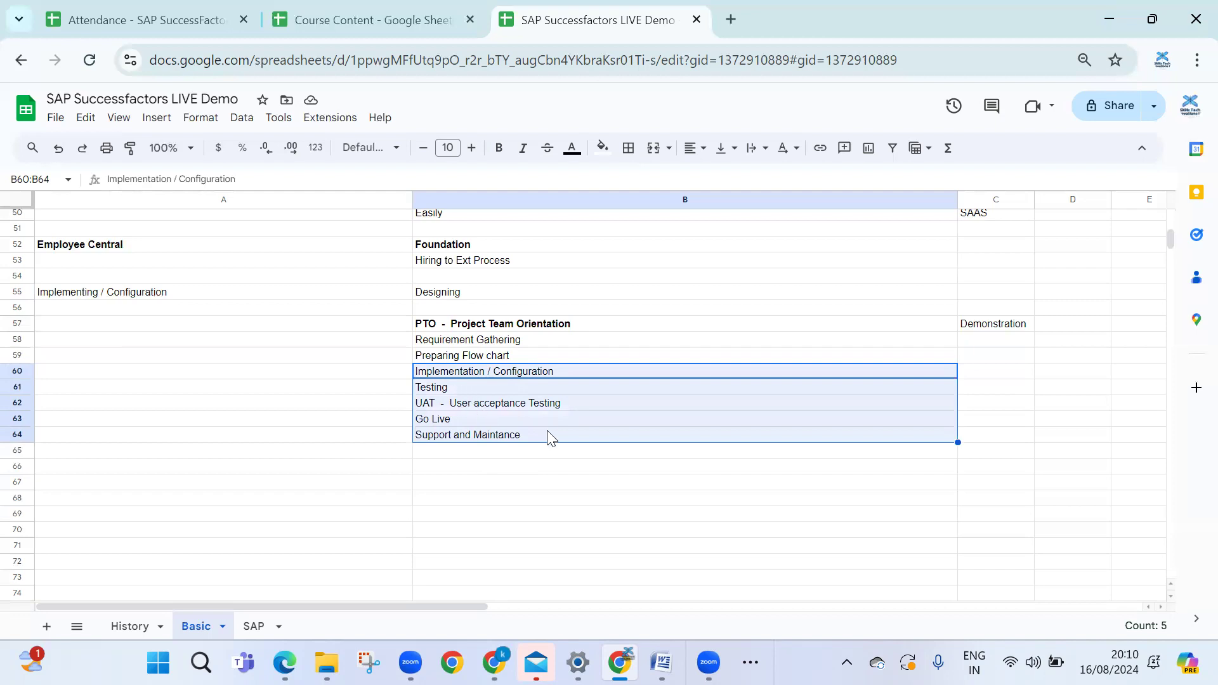
# Review the PTO step list, then scroll up to the SuccessFactors module list in rows 32–56
pyautogui.moveTo(474, 325); pyautogui.dragTo(470, 434)
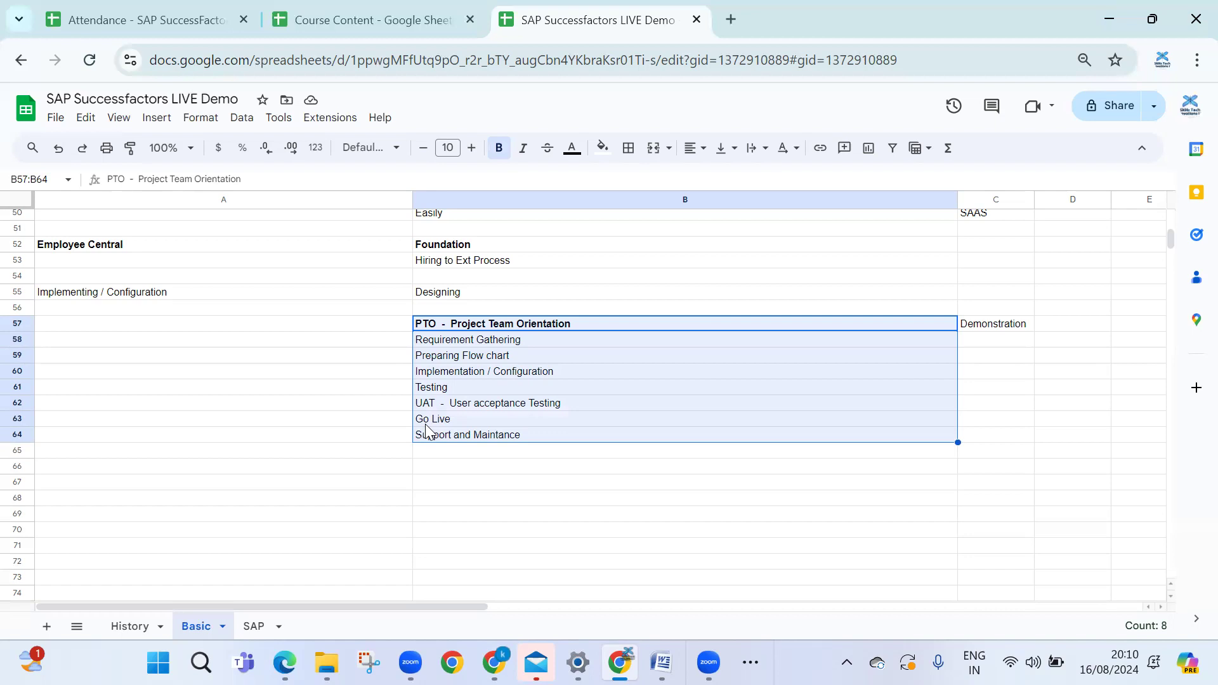
pyautogui.click(616, 326)
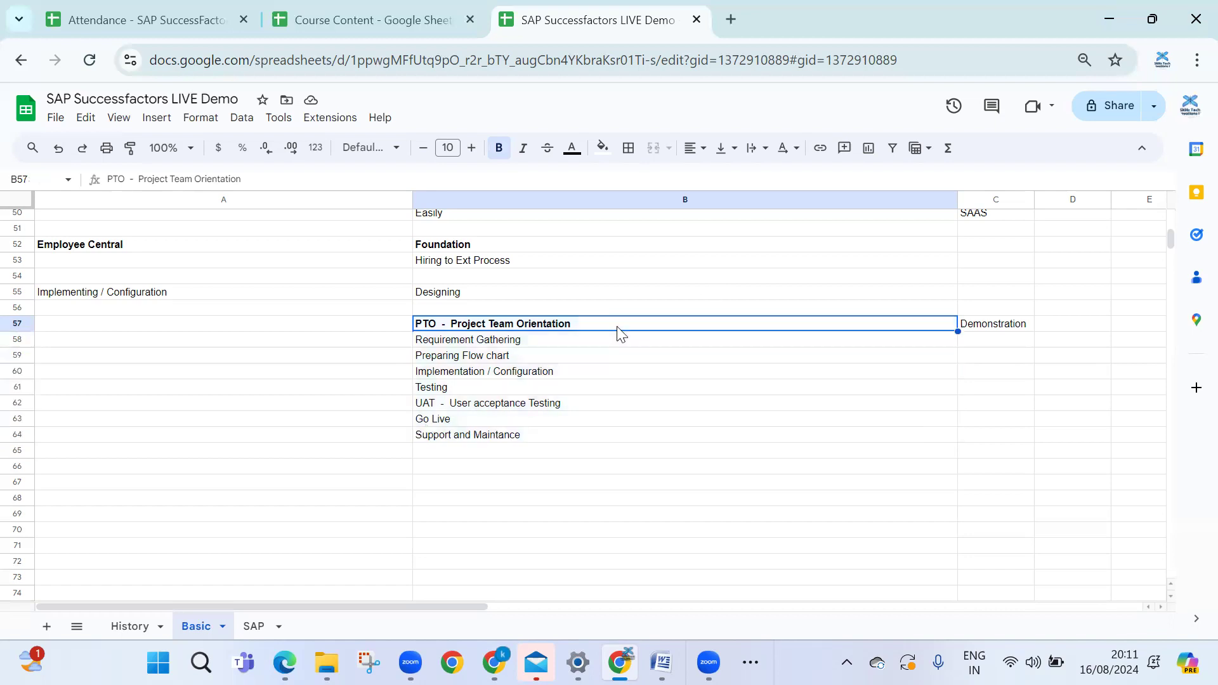
pyautogui.click(585, 355)
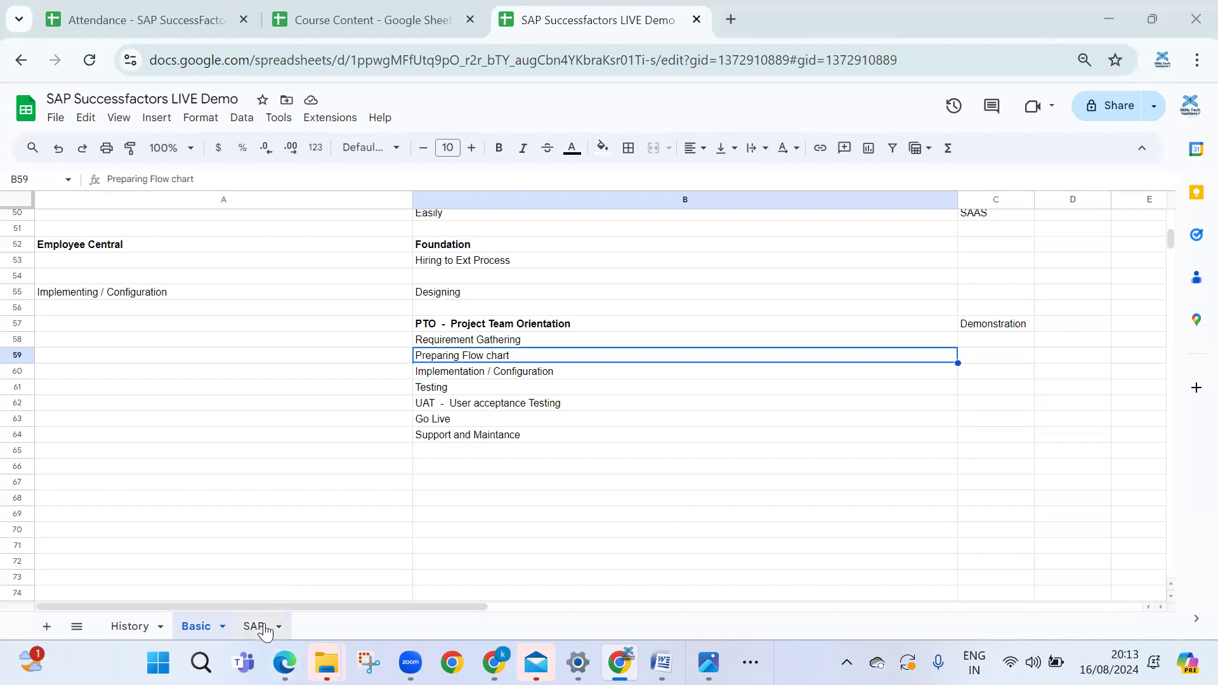
pyautogui.scroll(3, 496, 404)
pyautogui.scroll(2, 496, 405)
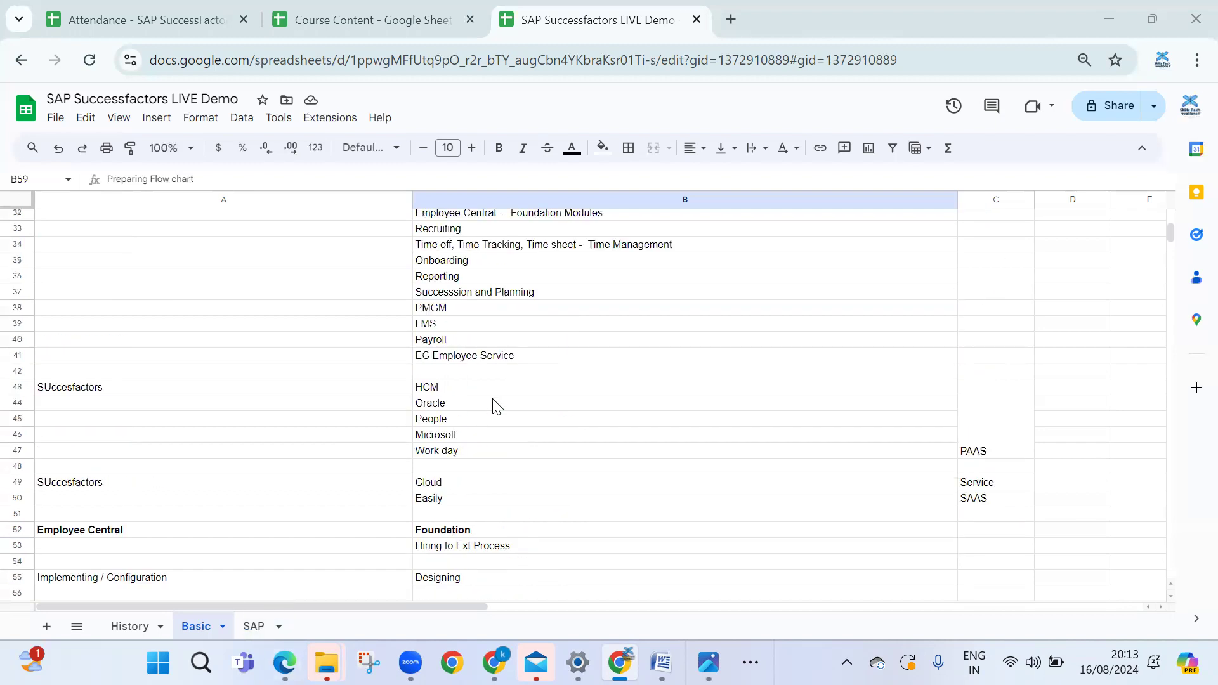
# Open the Course Content spreadsheet and select the Employee Central units in A3:B34
pyautogui.click(343, 8)
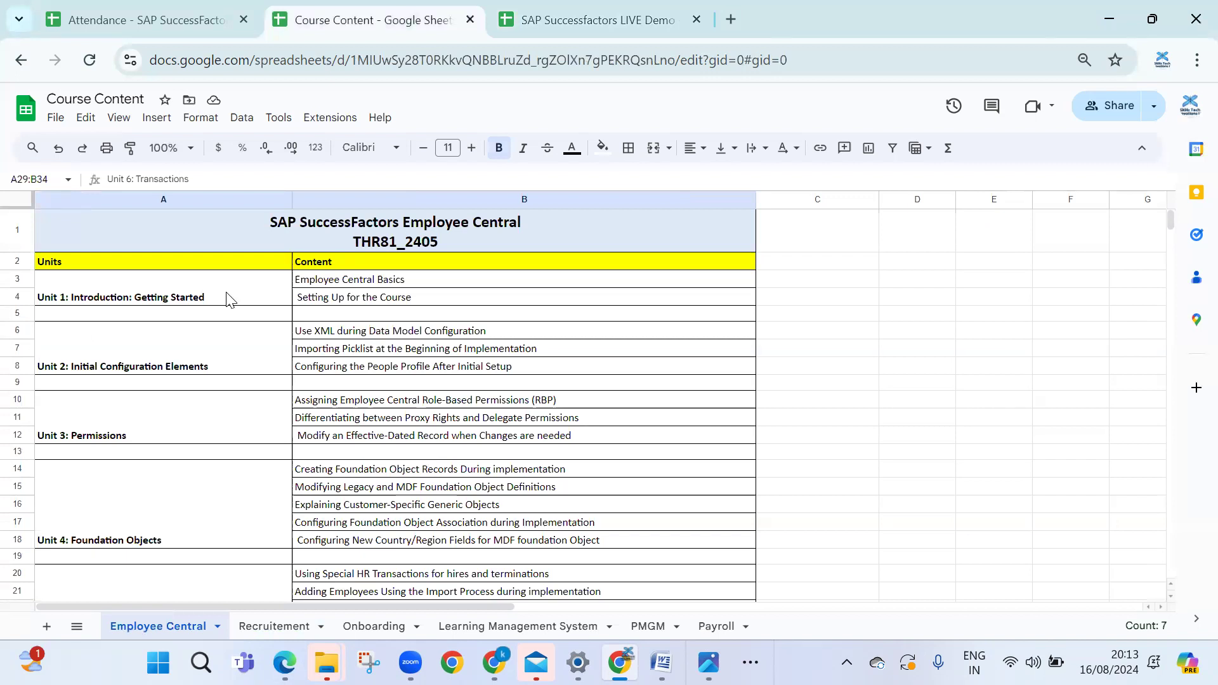
pyautogui.moveTo(228, 298); pyautogui.dragTo(399, 574)
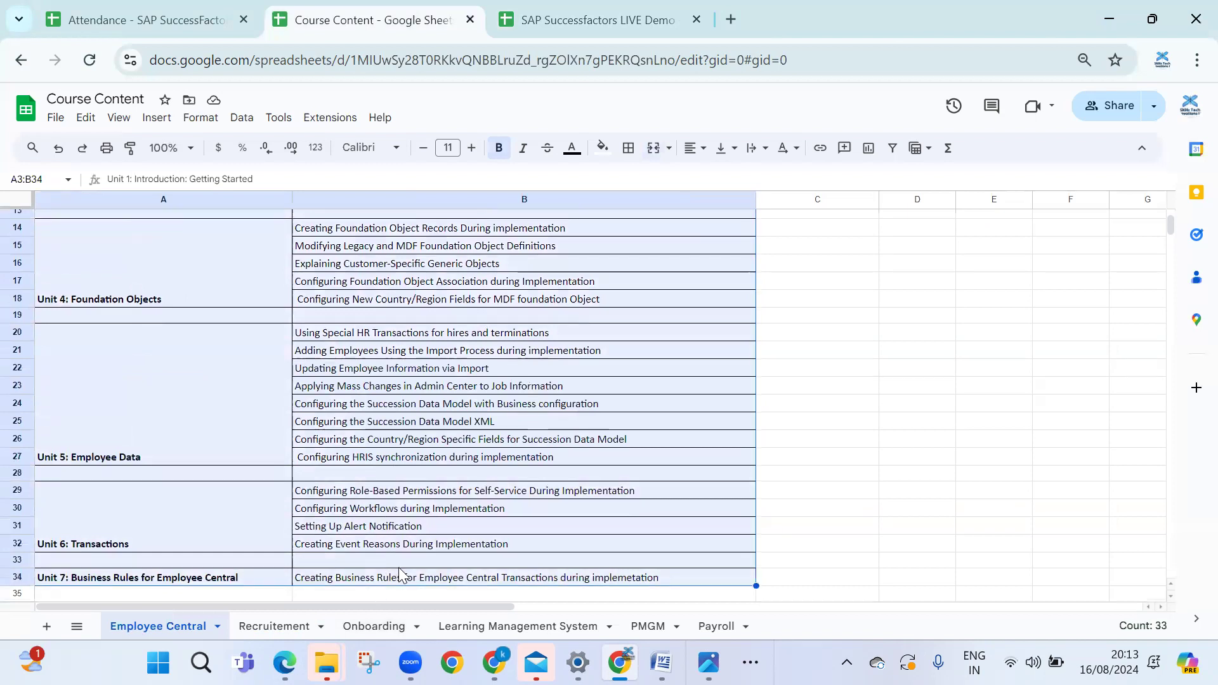
pyautogui.scroll(5, 399, 574)
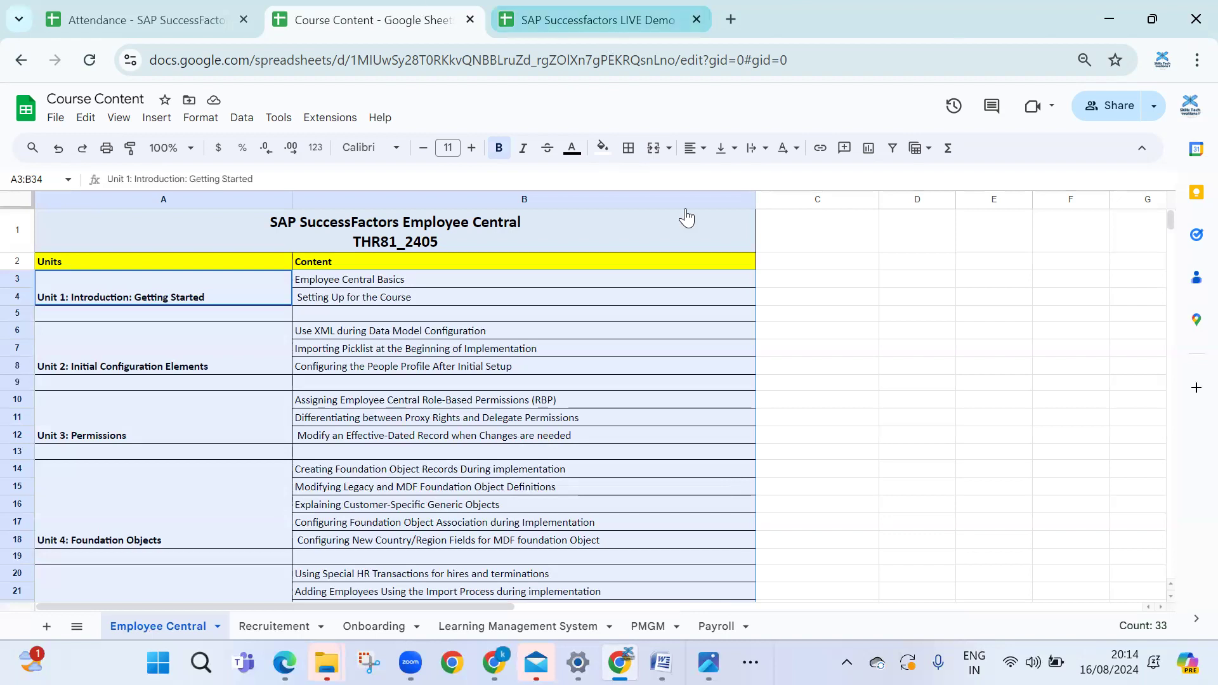
# Bring the SuccessFactors window to the front, maximize it and scroll through the home page
pyautogui.moveTo(502, 657)
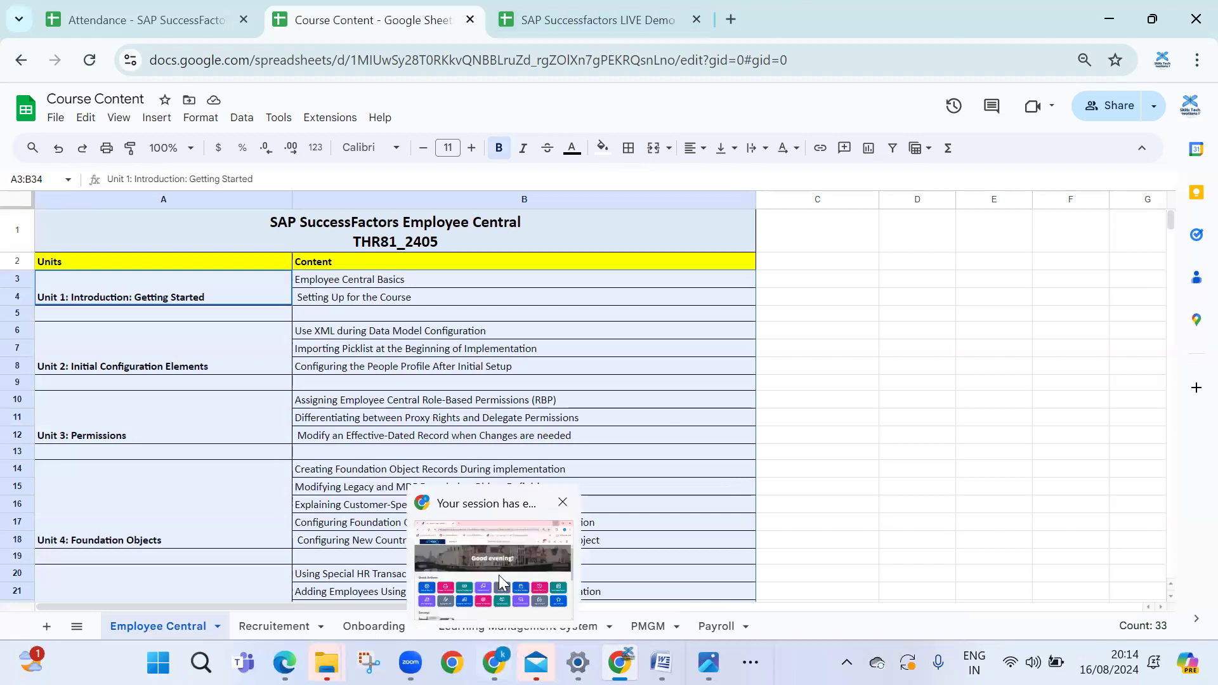
pyautogui.click(500, 581)
pyautogui.click(928, 26)
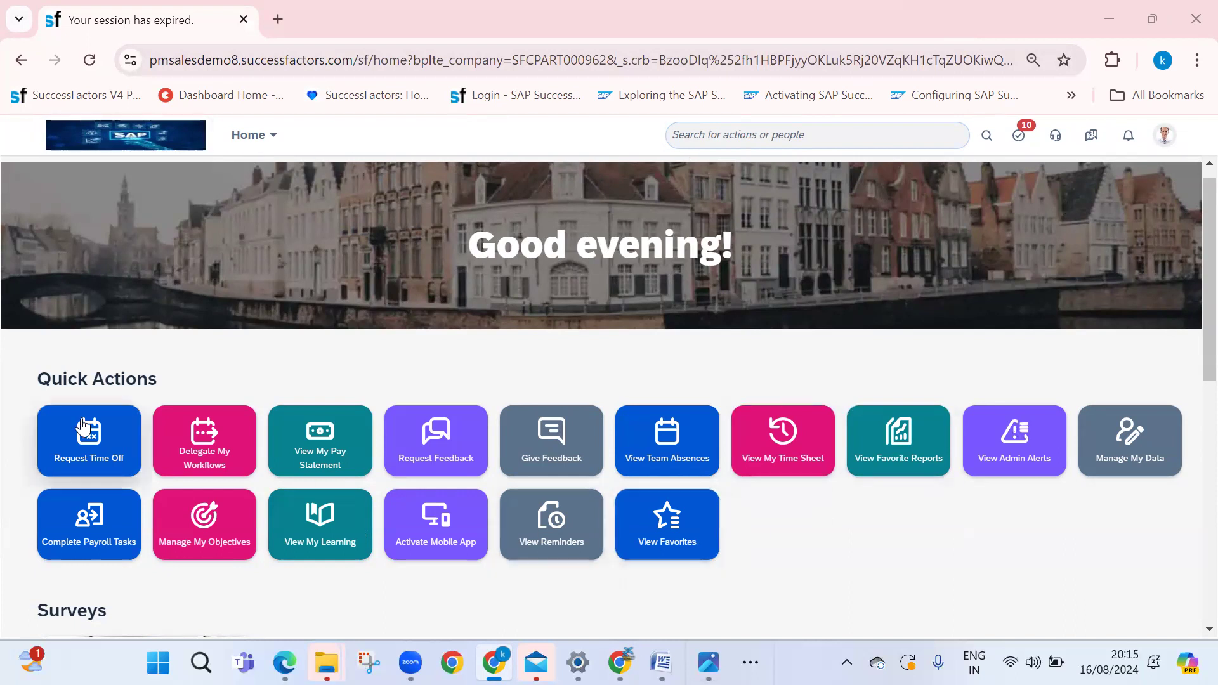
pyautogui.scroll(-4, 345, 558)
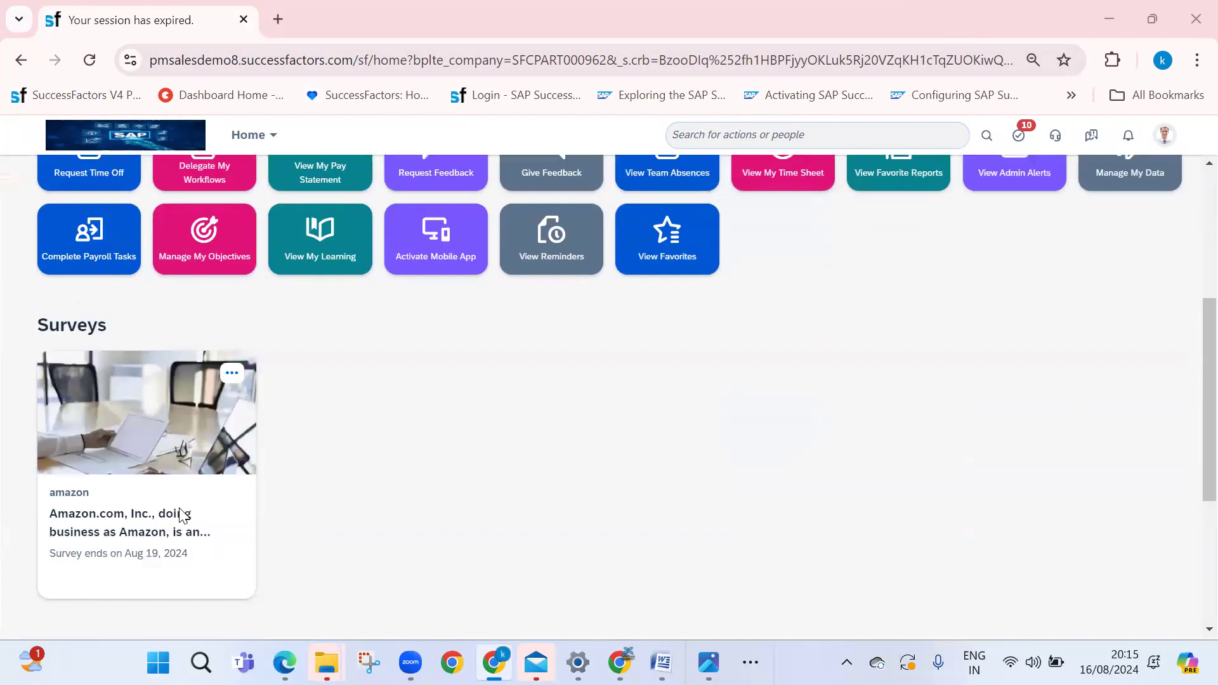
pyautogui.scroll(-5, 381, 520)
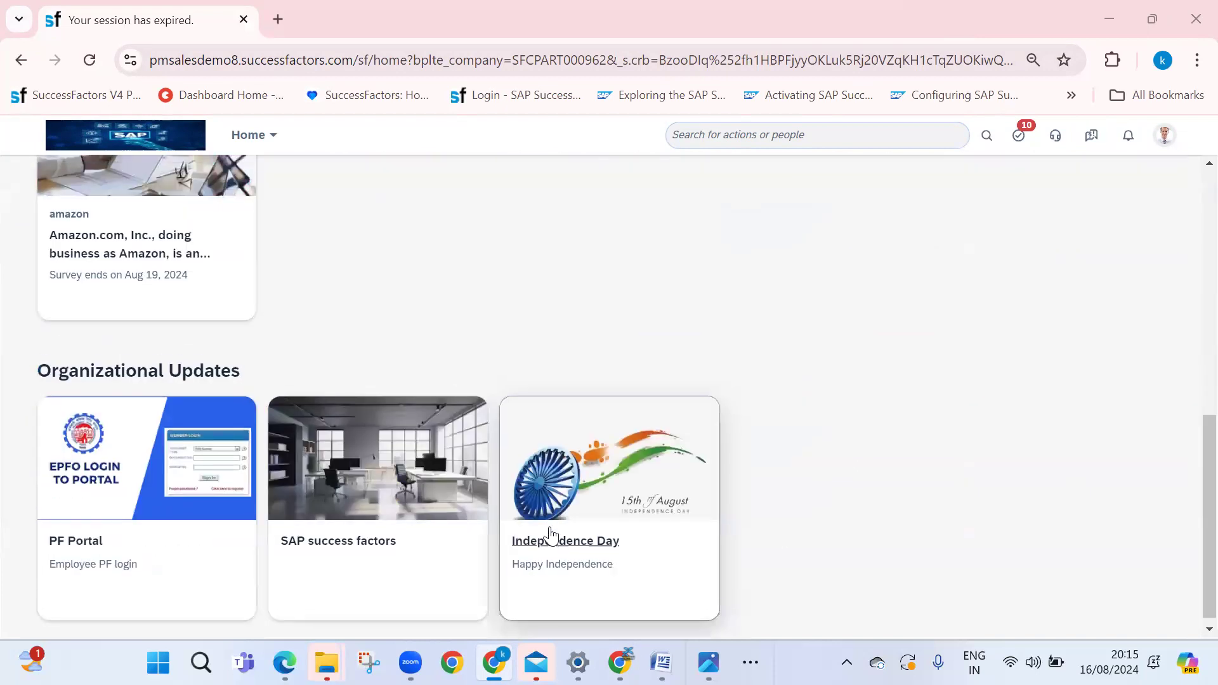
pyautogui.scroll(10, 552, 537)
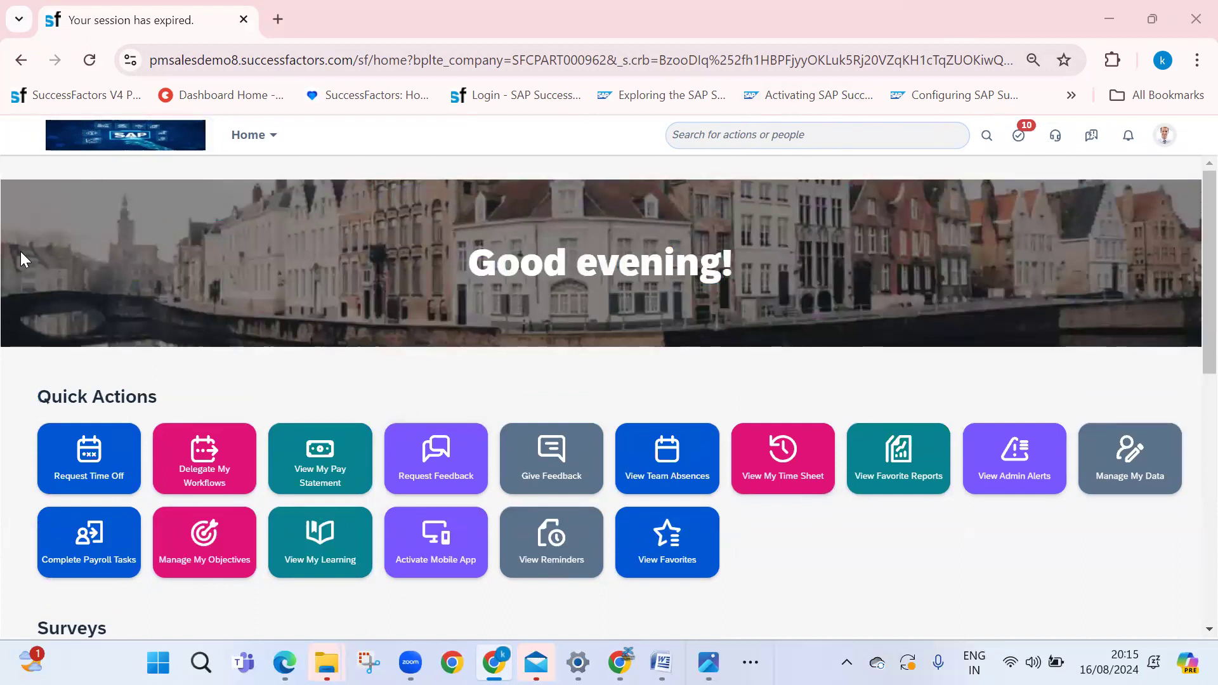
pyautogui.scroll(-1, 254, 552)
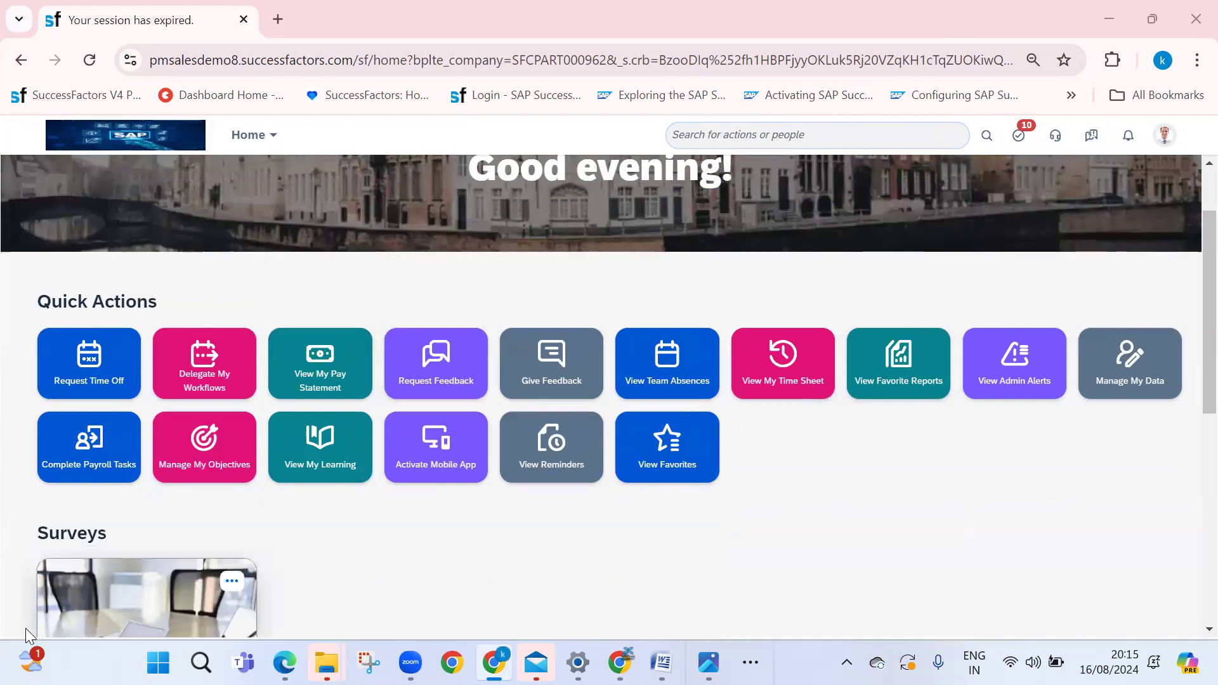
pyautogui.scroll(1, 403, 375)
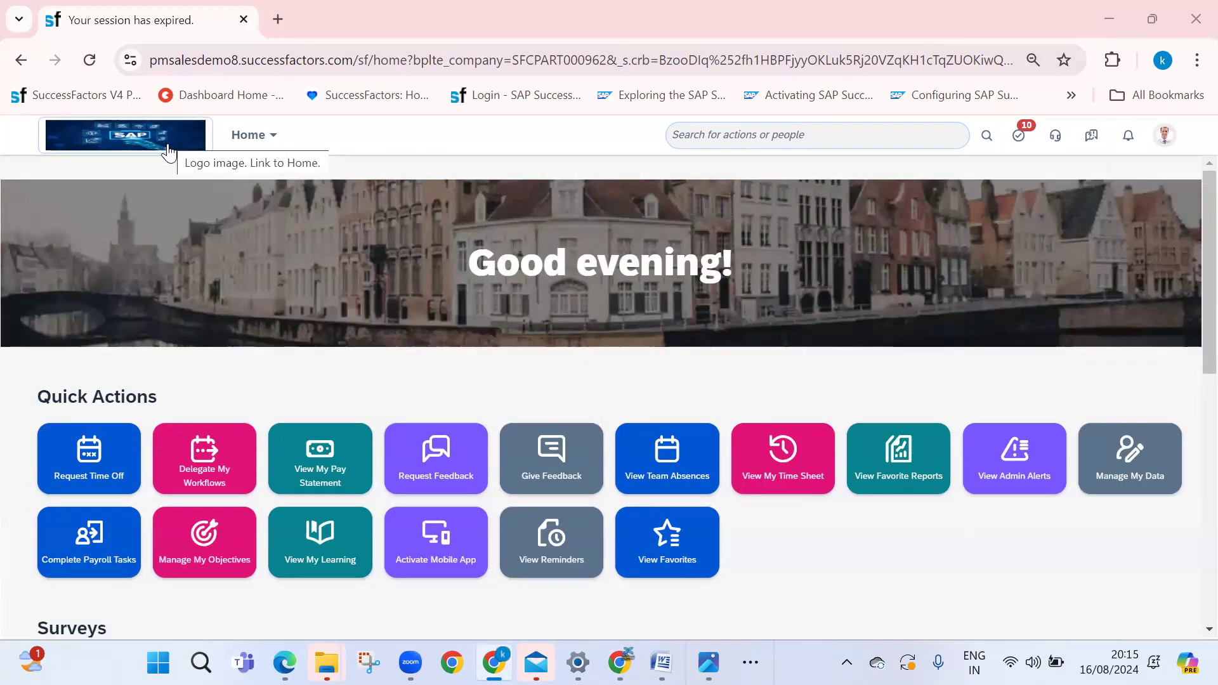
# Search for 'add new', dismiss the session-expired error and reload the page
pyautogui.click(265, 141)
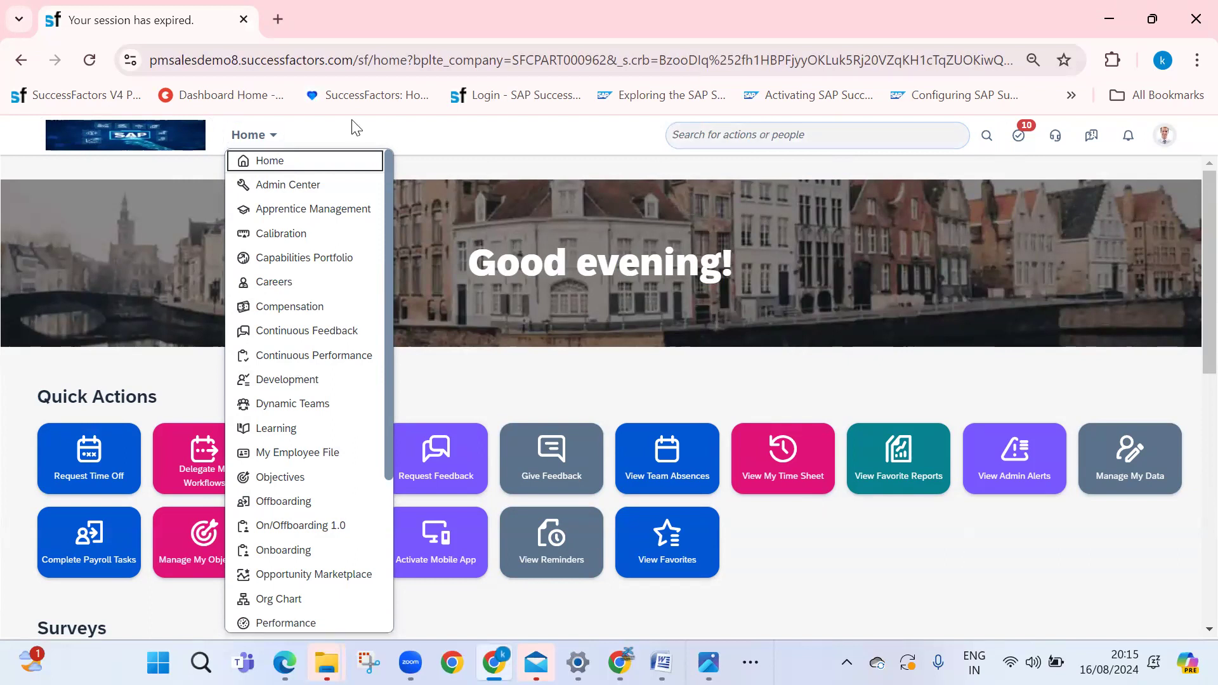
pyautogui.click(435, 145)
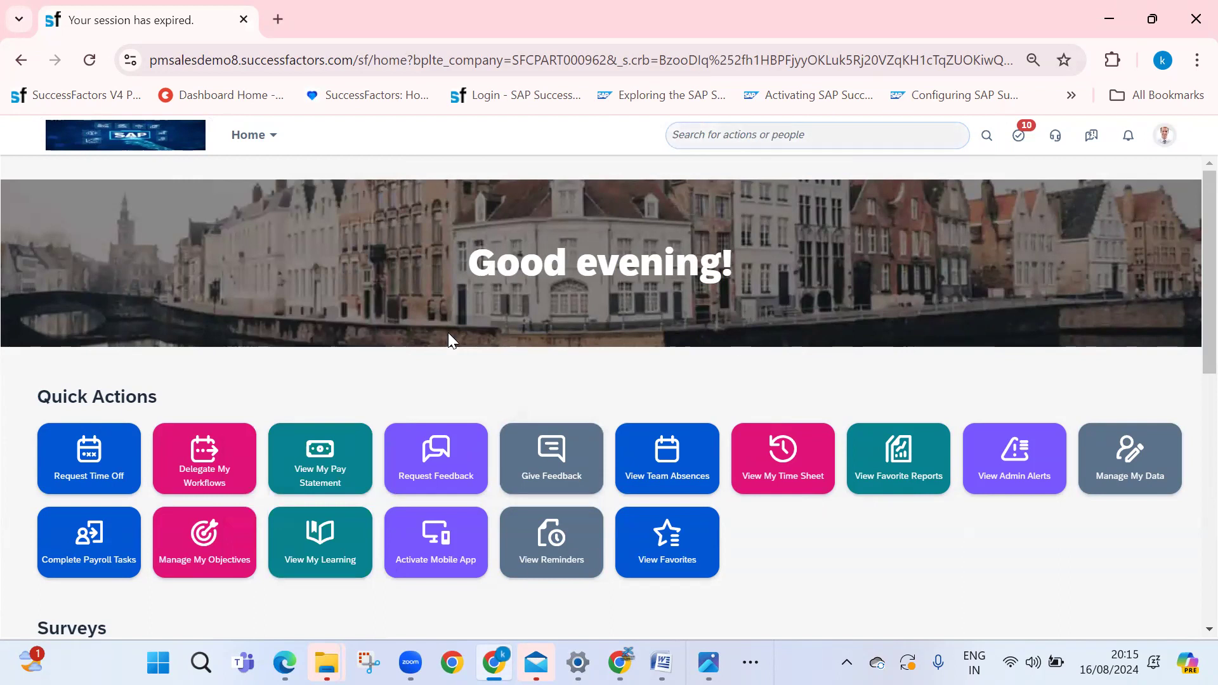
pyautogui.click(767, 141)
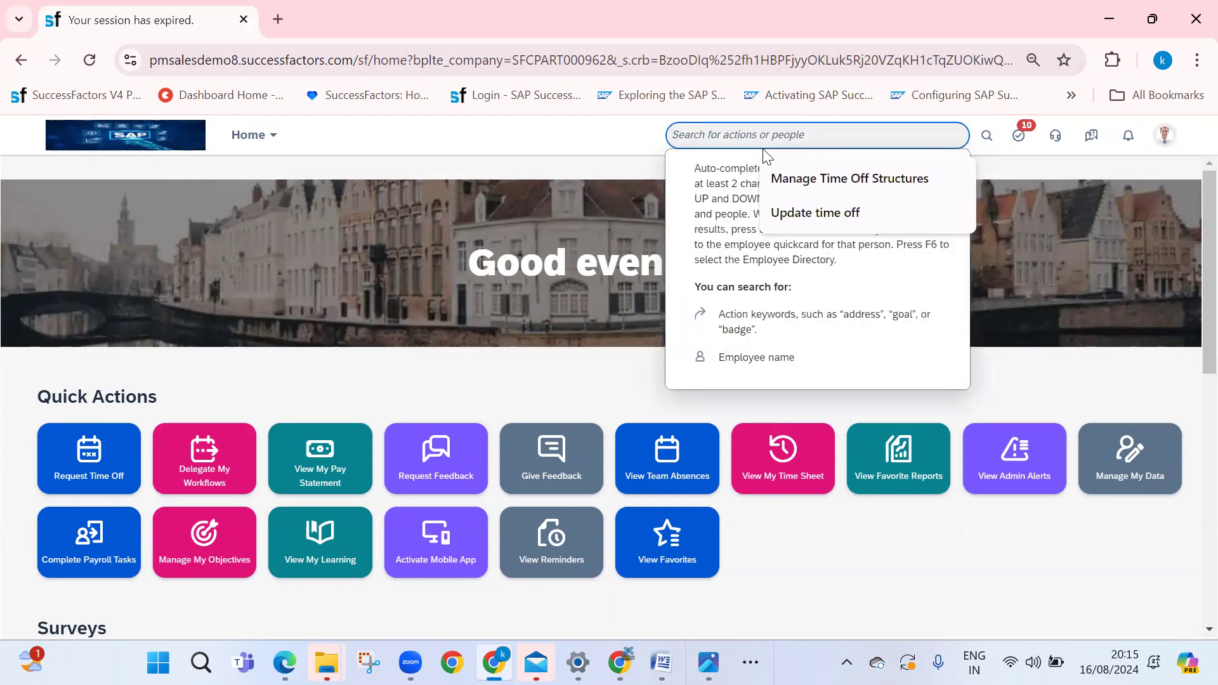
pyautogui.write('add')
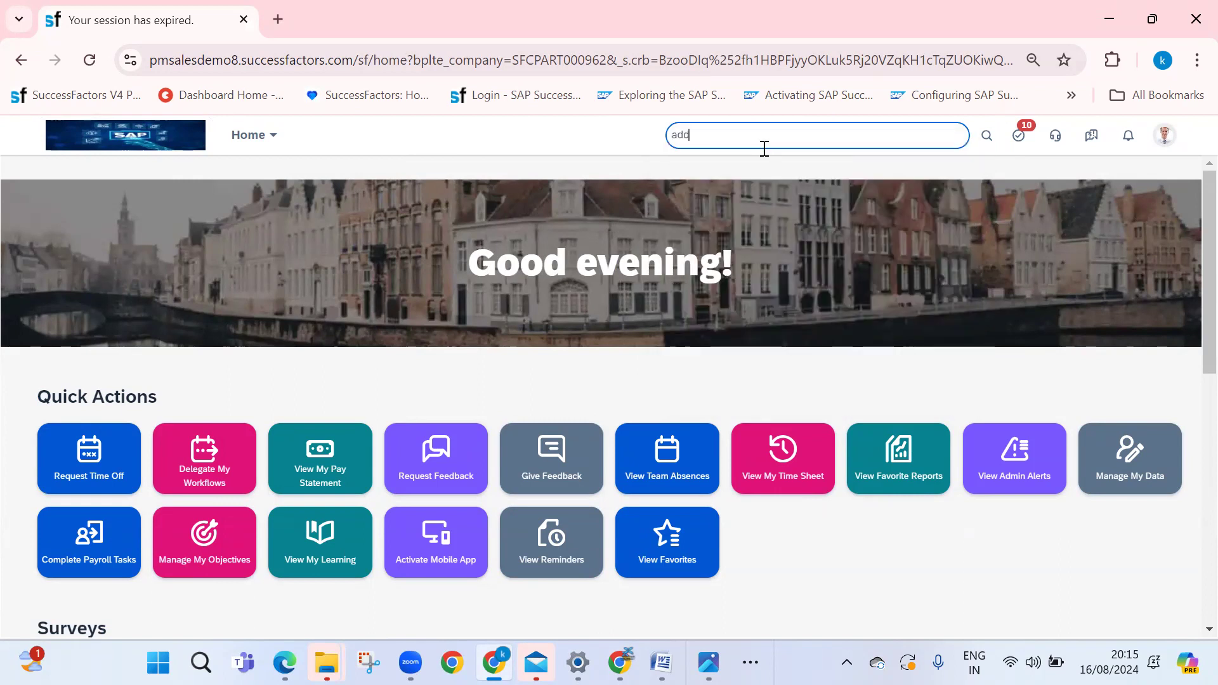
pyautogui.write(' new')
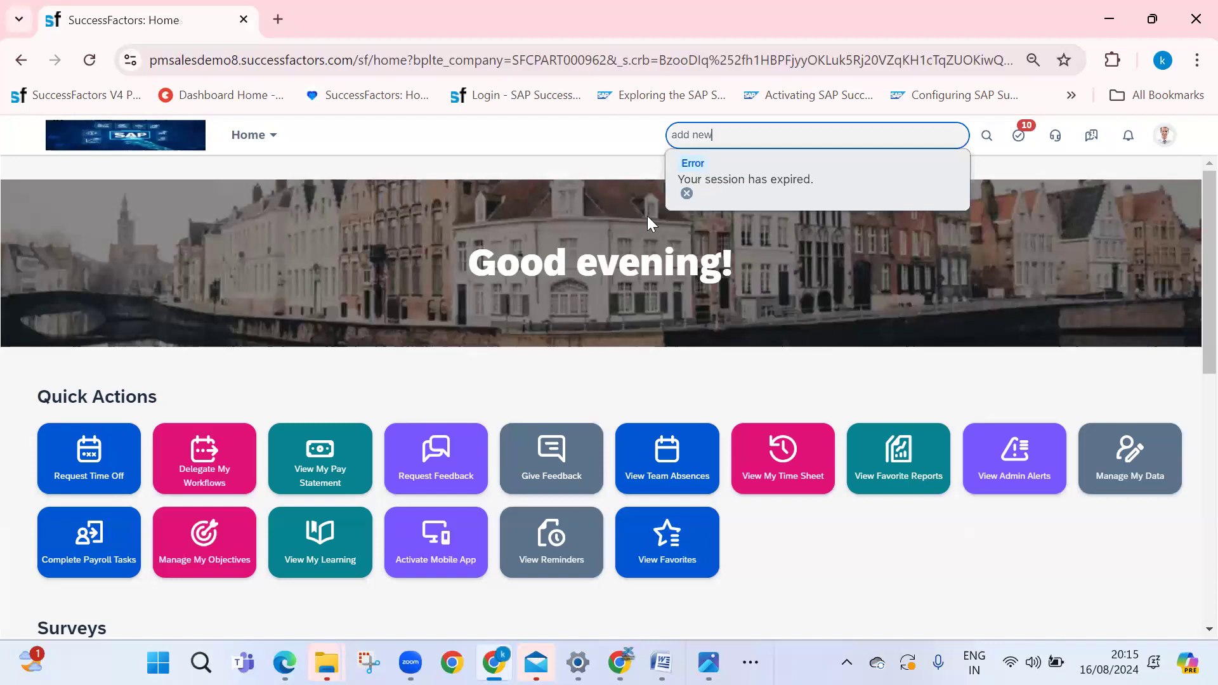
pyautogui.click(698, 174)
pyautogui.click(89, 60)
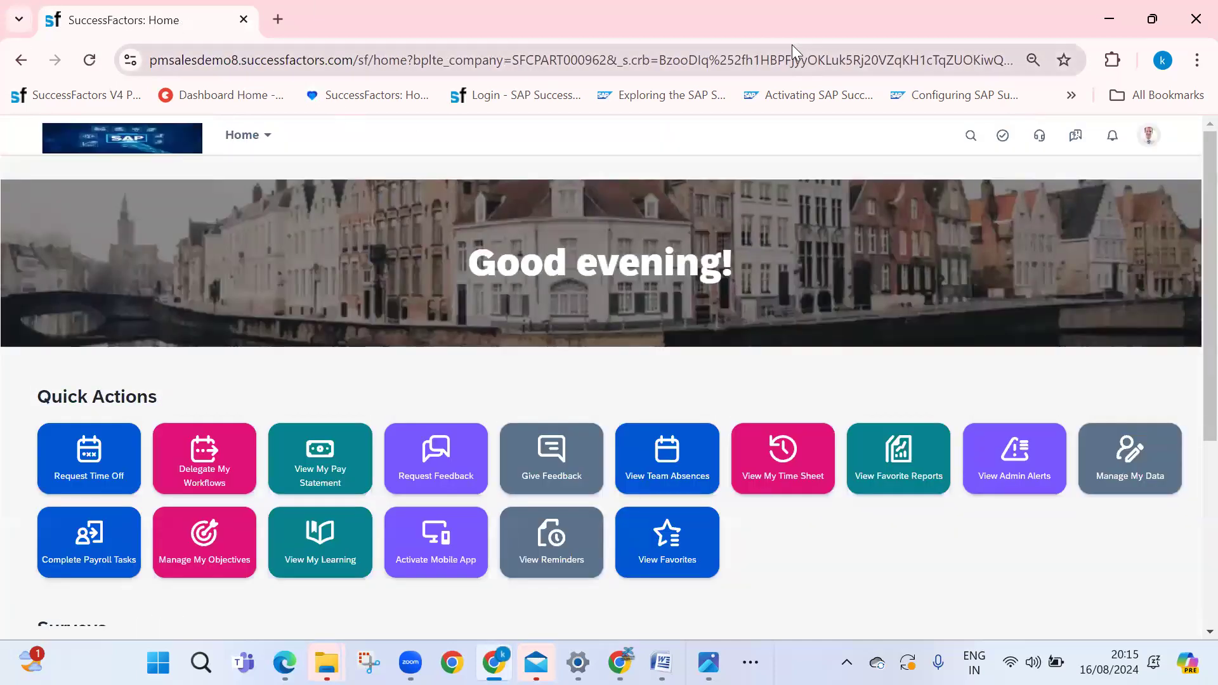
pyautogui.click(804, 138)
pyautogui.write('a')
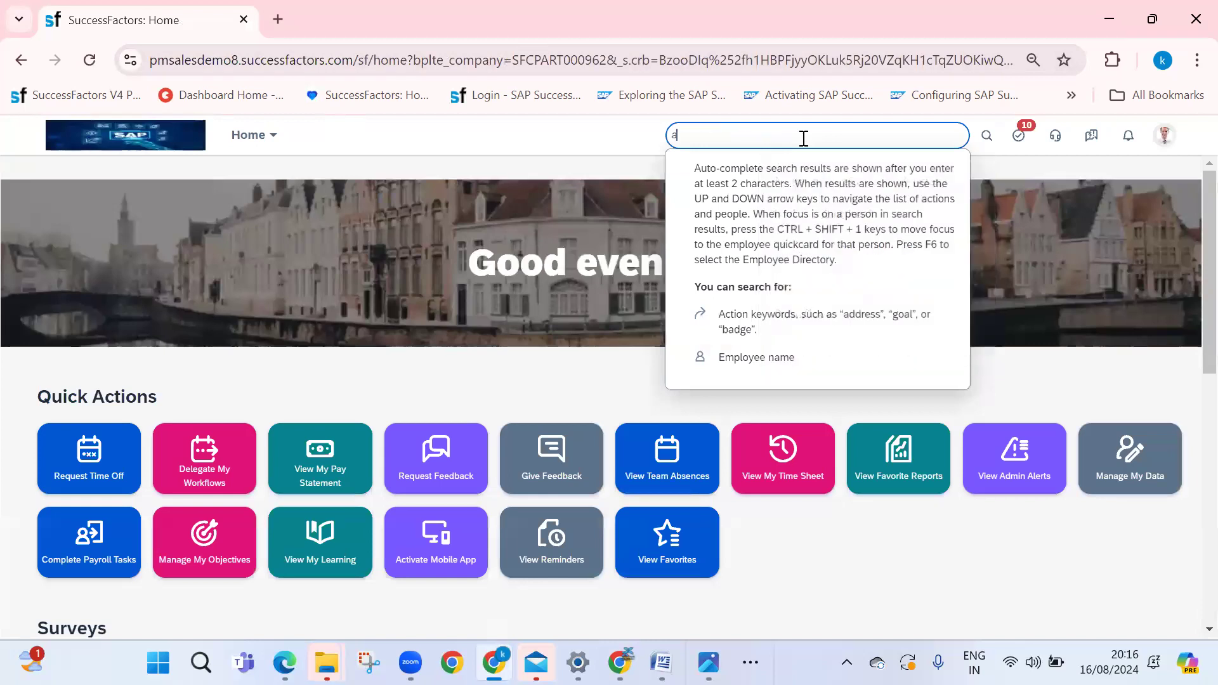
pyautogui.write('dd new employee')
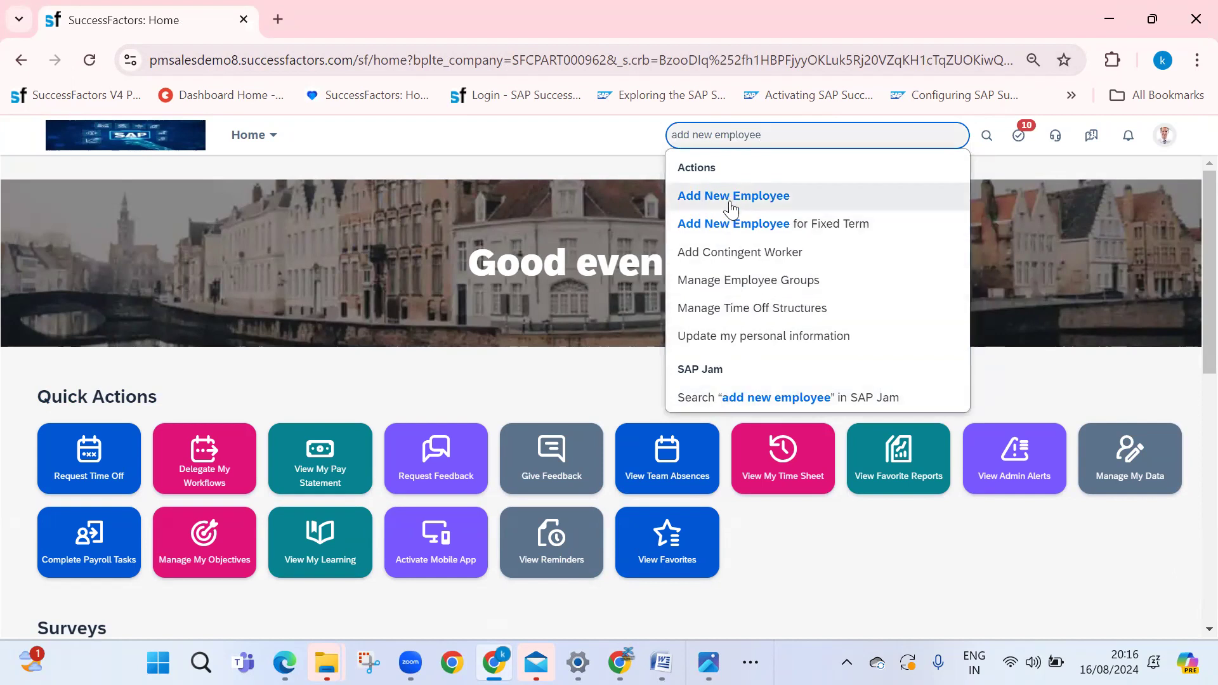
pyautogui.click(729, 202)
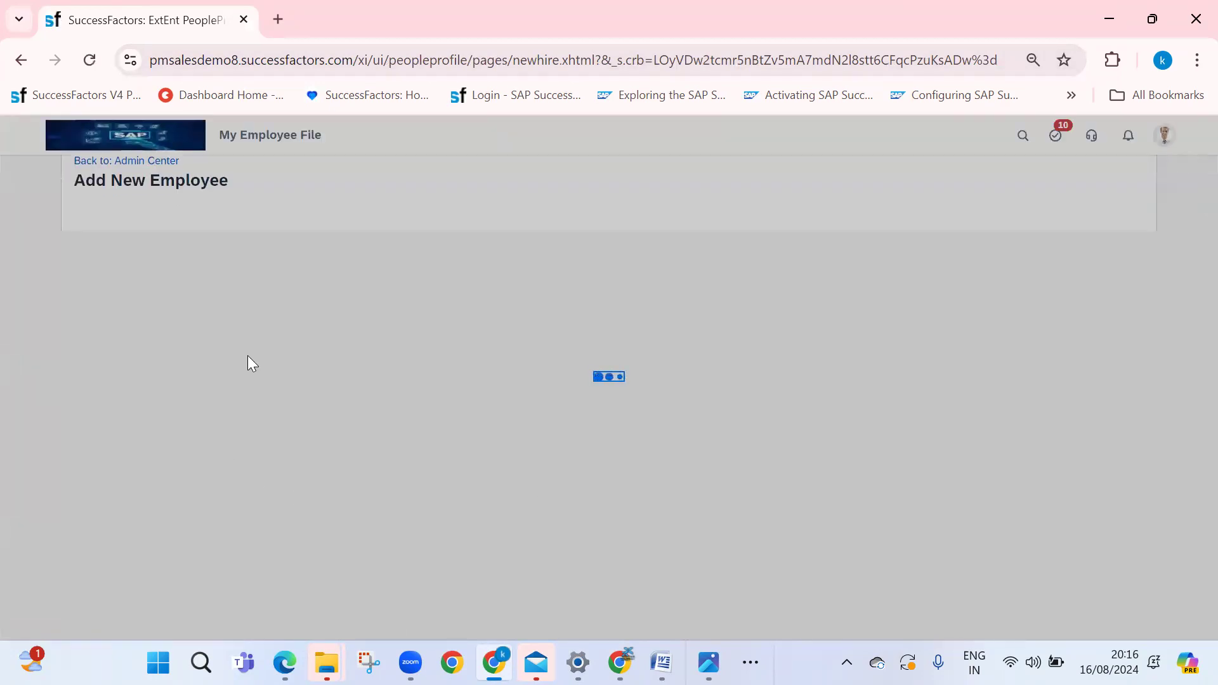
pyautogui.click(749, 550)
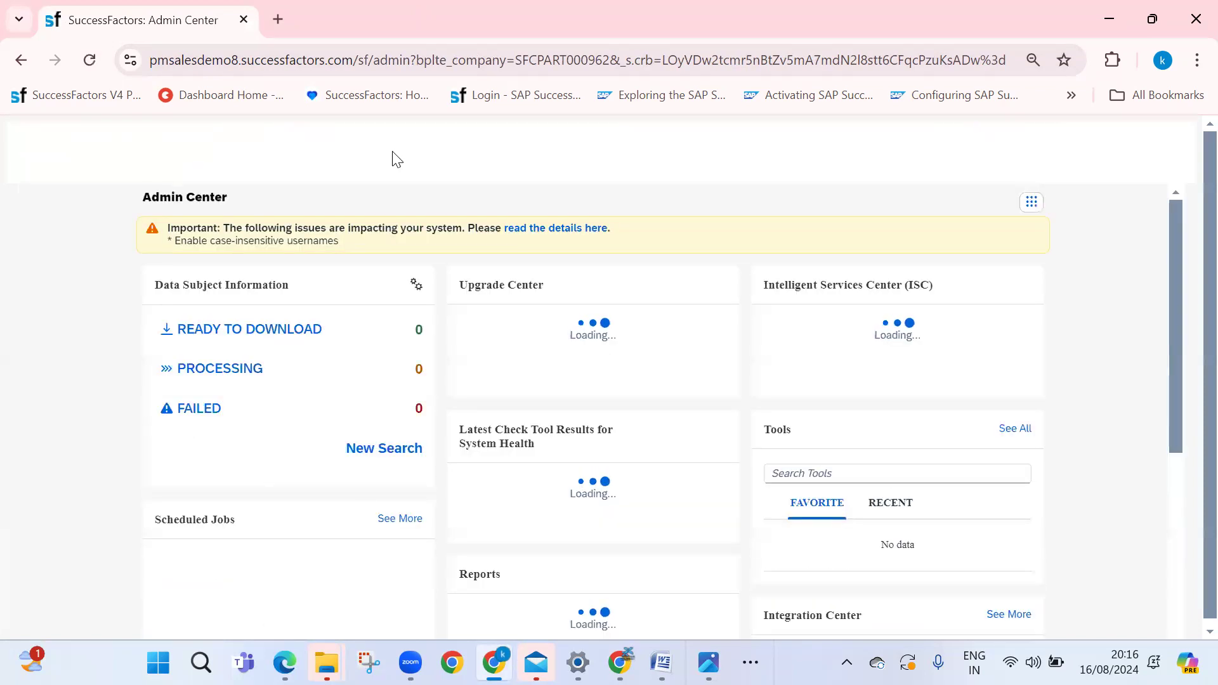
pyautogui.click(275, 134)
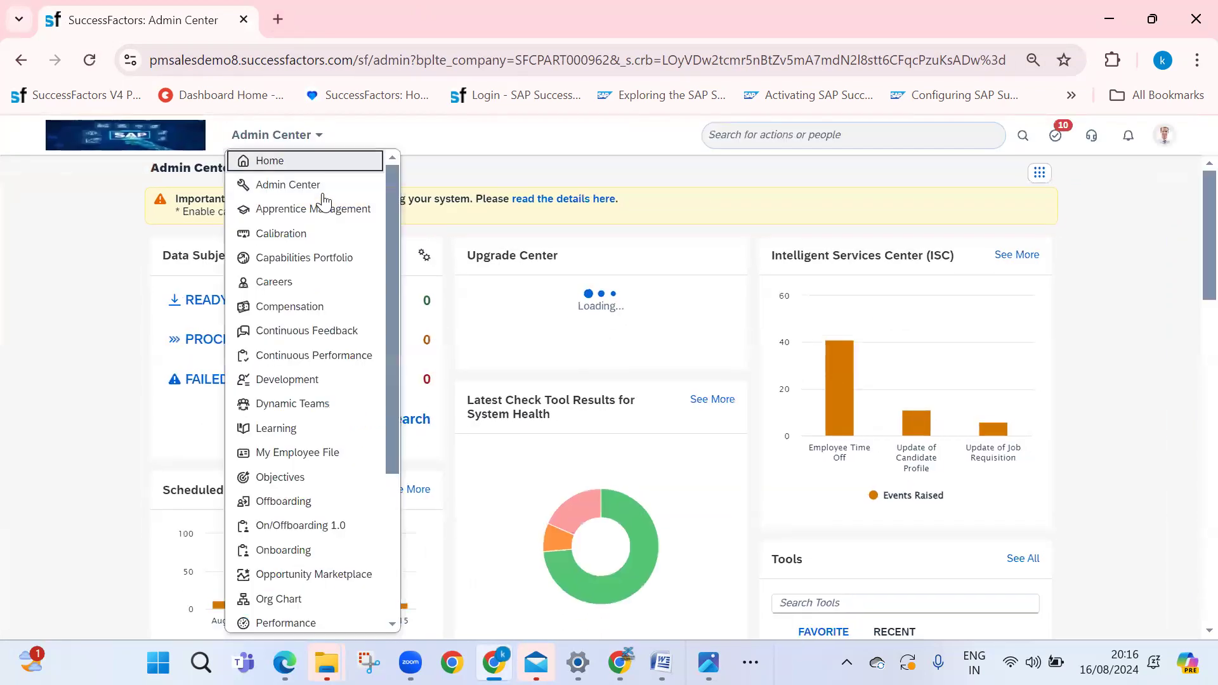
pyautogui.click(351, 163)
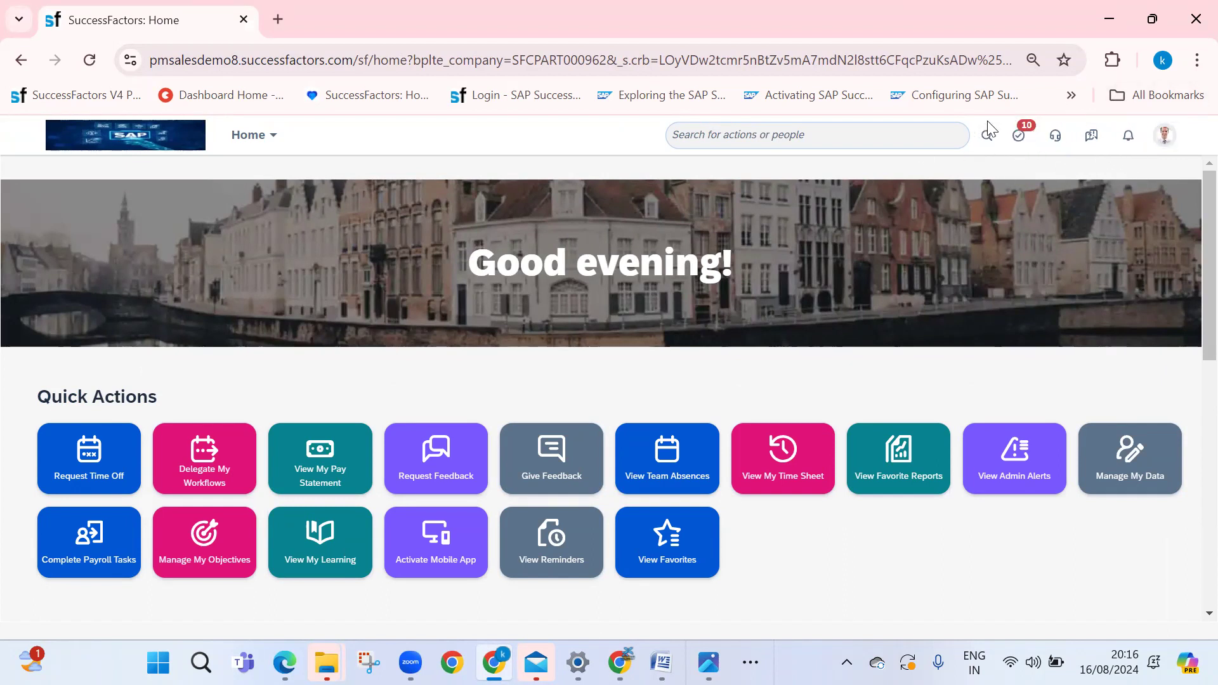
# Open the Request Time Off form from the home page's Quick Actions
pyautogui.click(1170, 148)
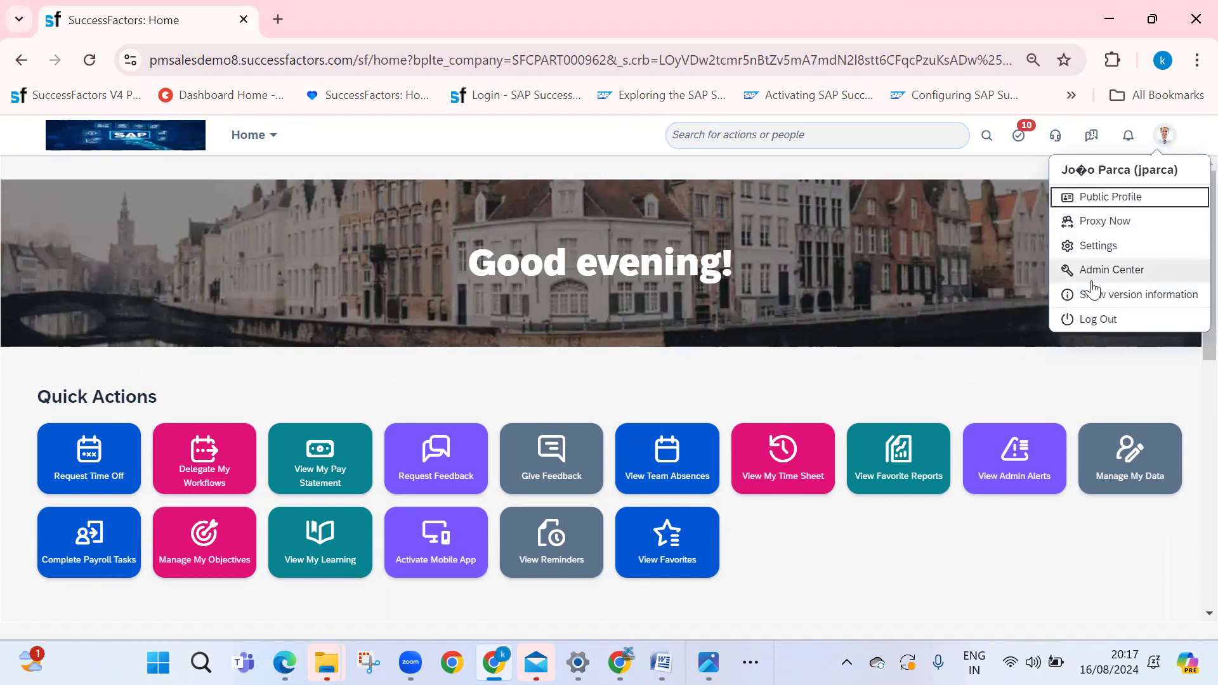
pyautogui.click(383, 356)
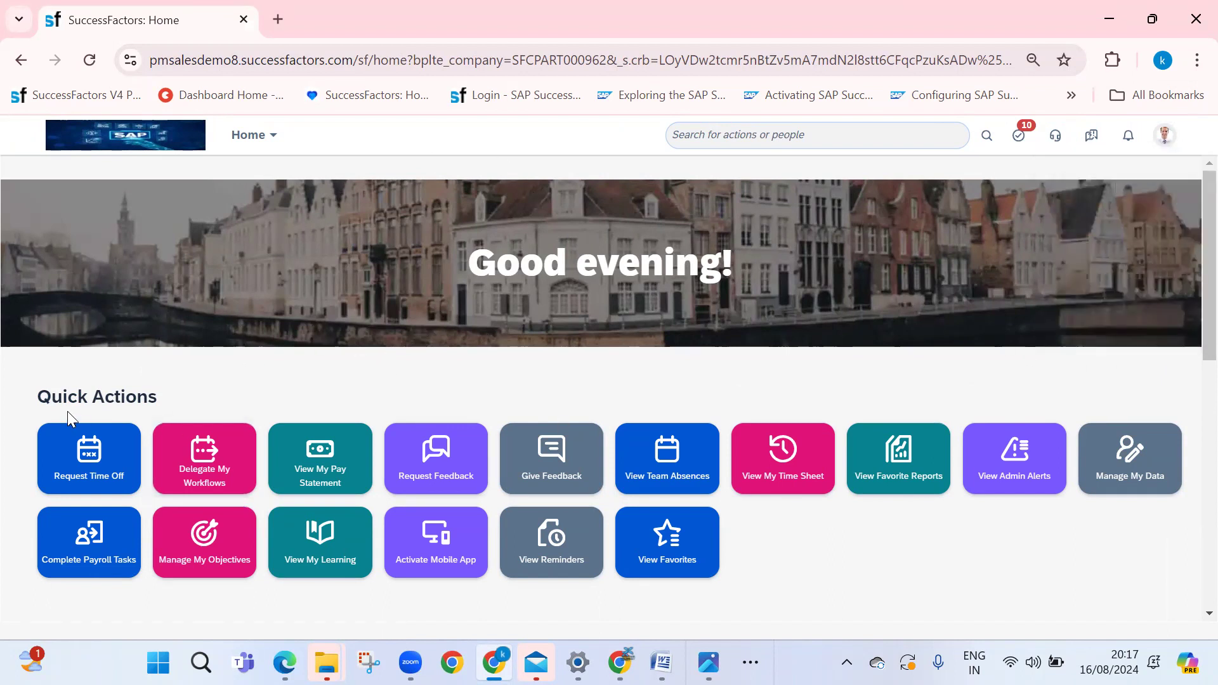
pyautogui.scroll(-3, 965, 463)
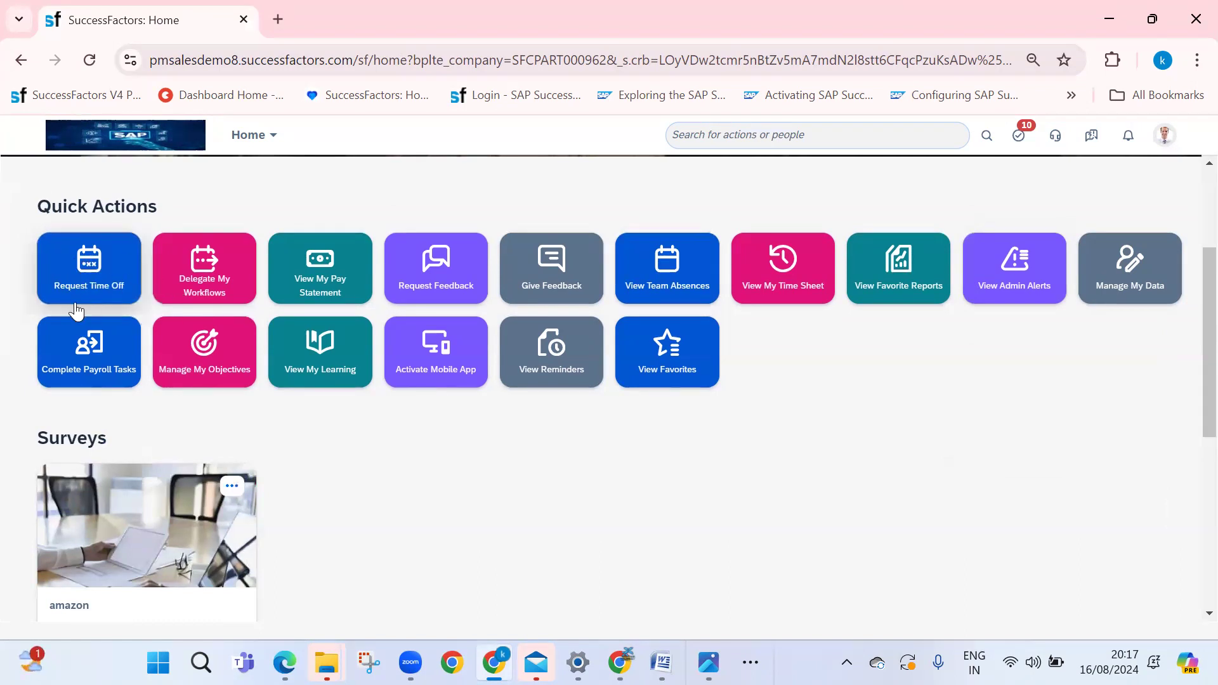
pyautogui.click(105, 274)
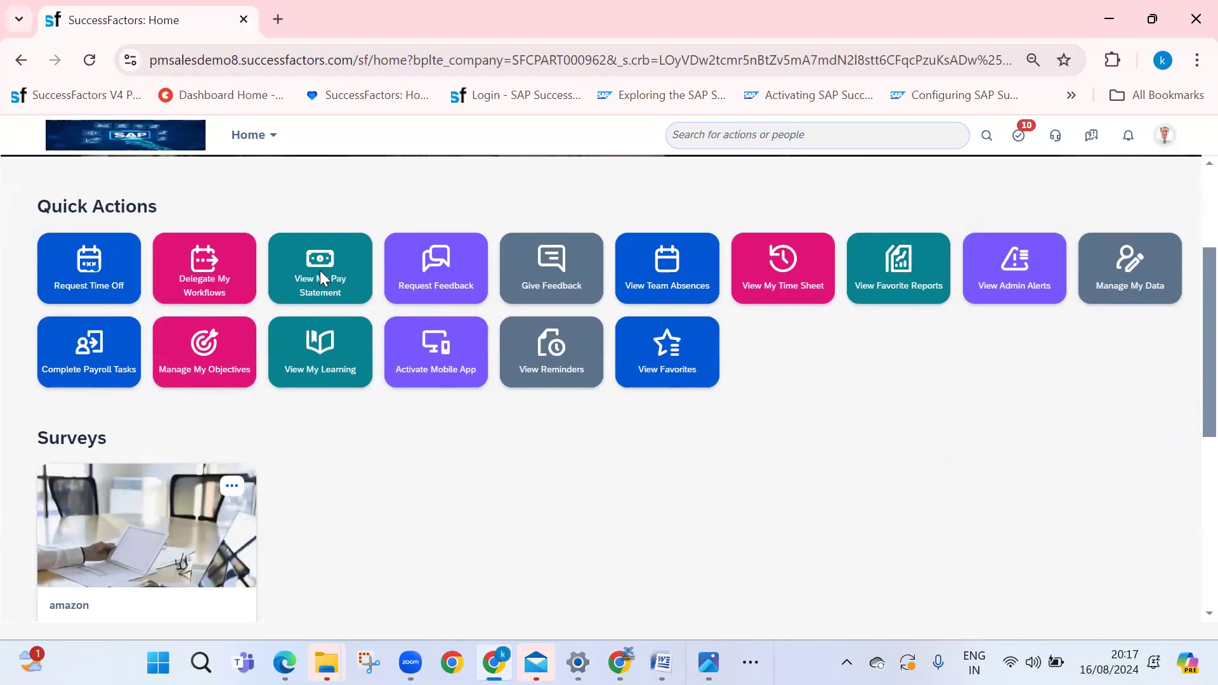
pyautogui.scroll(-2, 29, 431)
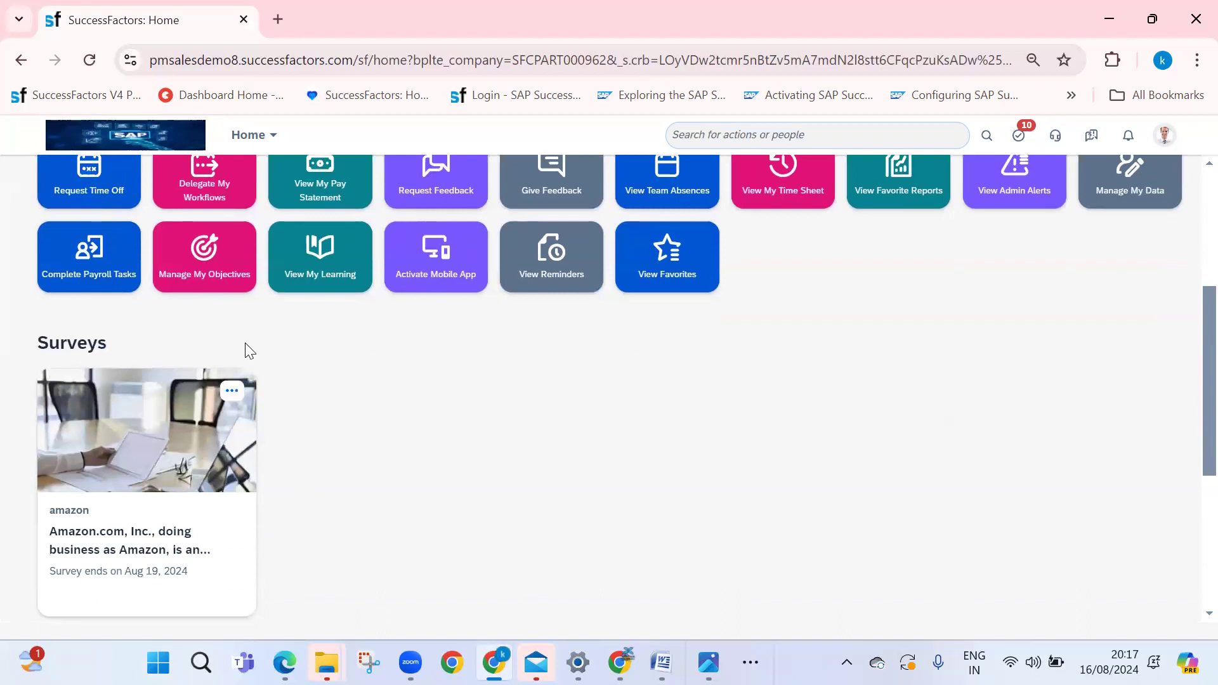
pyautogui.scroll(-2, 266, 394)
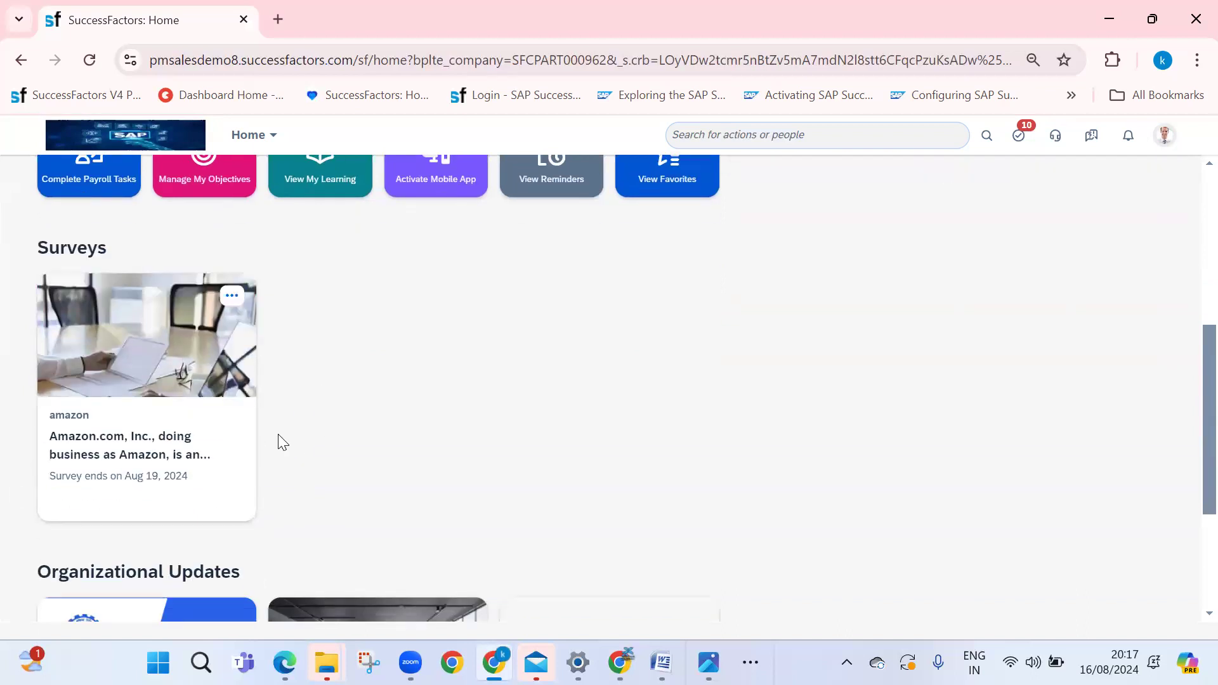
pyautogui.scroll(-2, 280, 441)
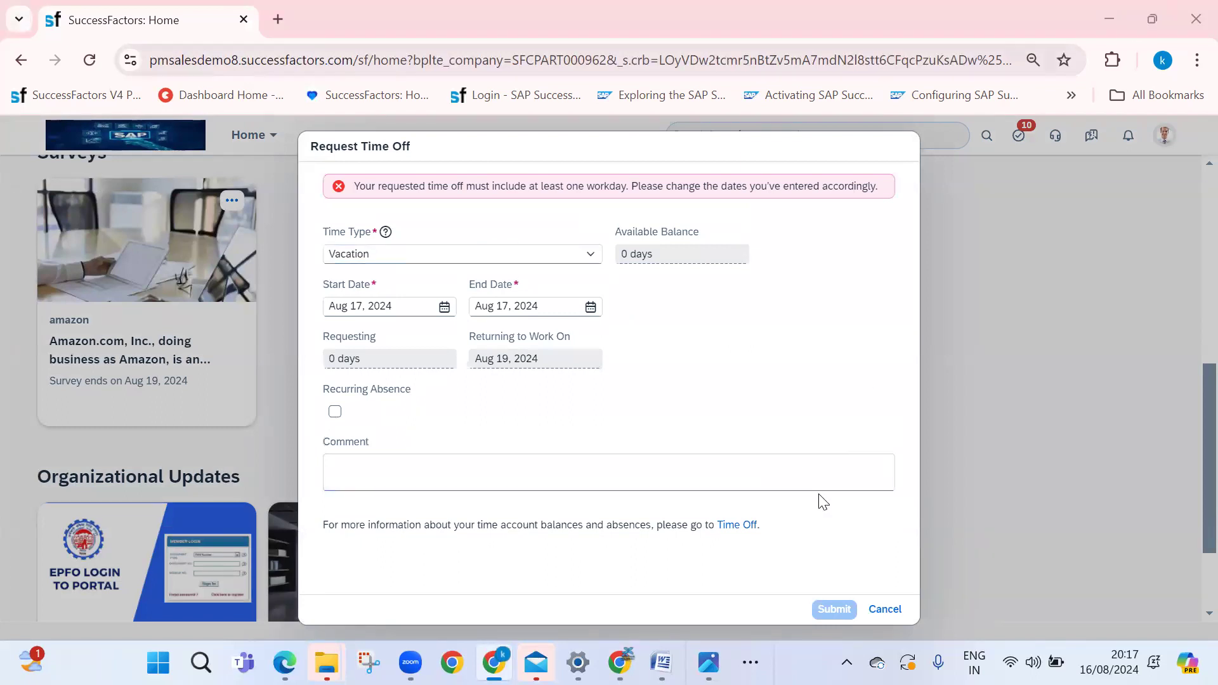
# Cancel the Request Time Off dialog and scroll back up to the 'Good evening!' banner
pyautogui.click(881, 610)
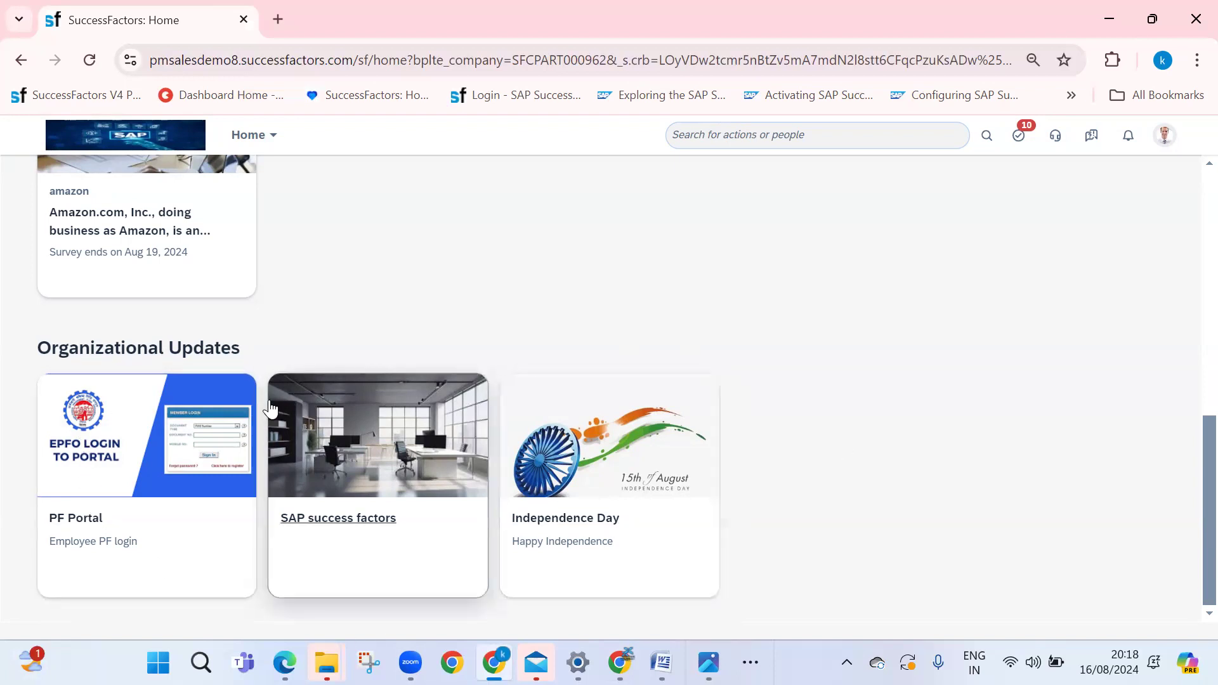
pyautogui.scroll(8, 770, 356)
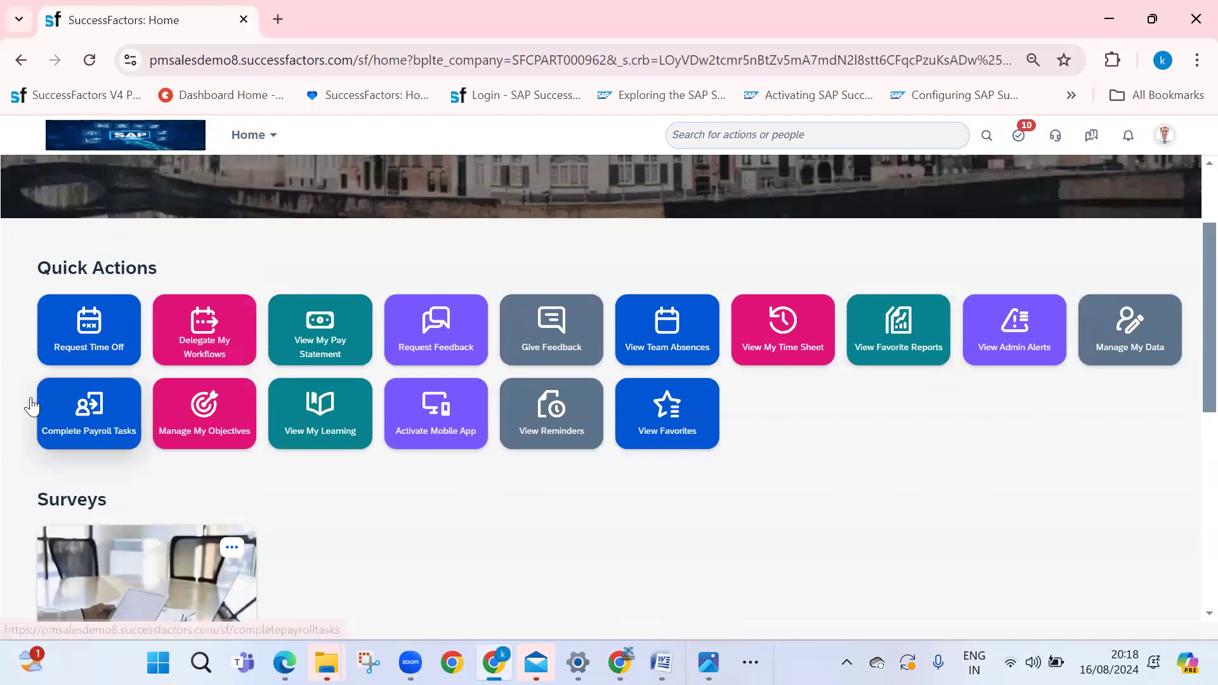
pyautogui.scroll(2, 698, 584)
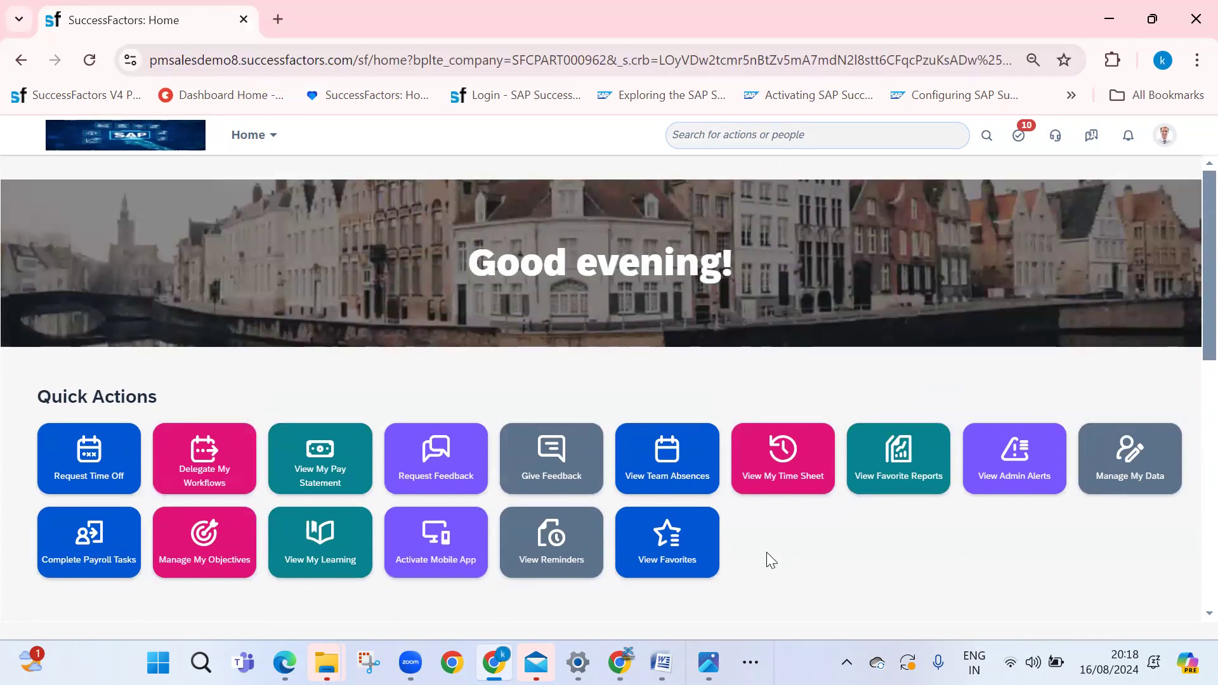
# Open and close the module navigation menu, then click into the 'Search for actions or people' box
pyautogui.click(277, 138)
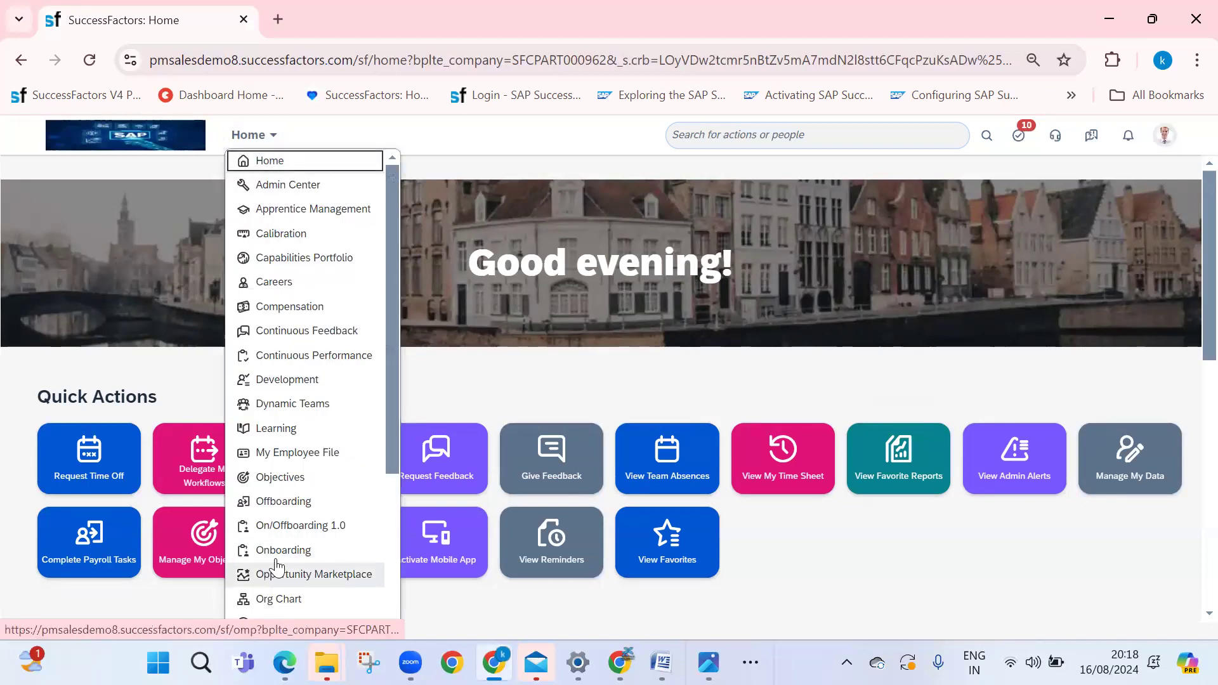
pyautogui.click(761, 137)
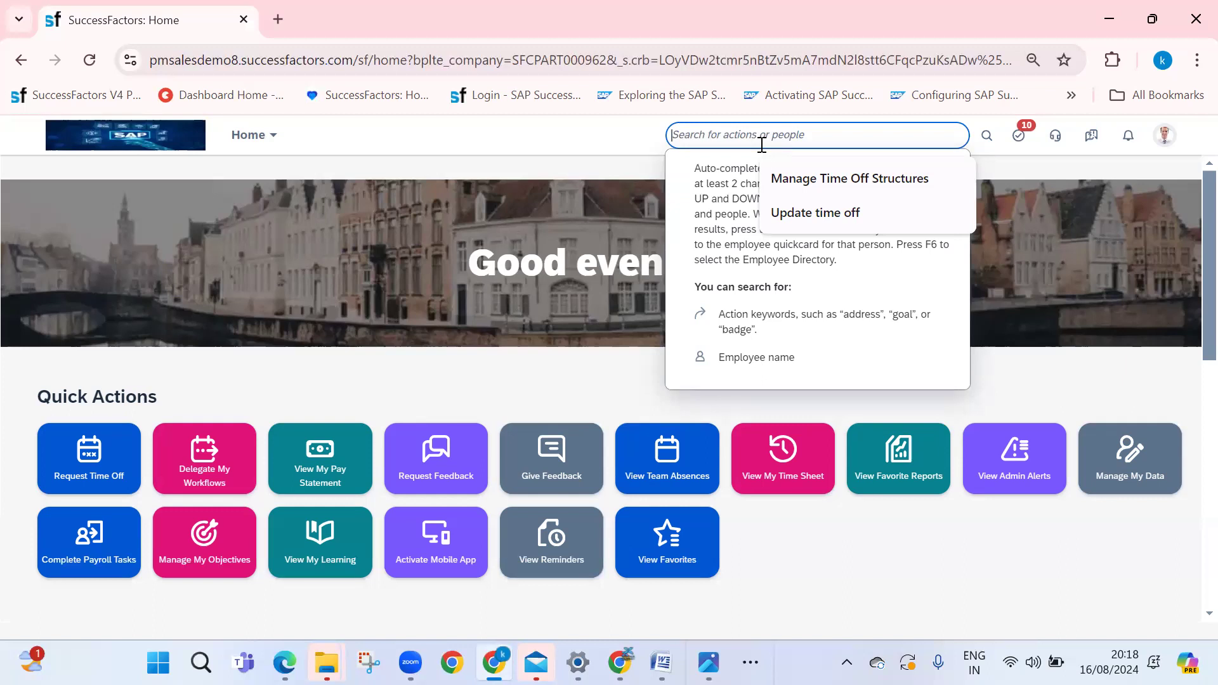
# Search 'import employee' and open Import Employee Data in Download Template mode
pyautogui.write('import employee')
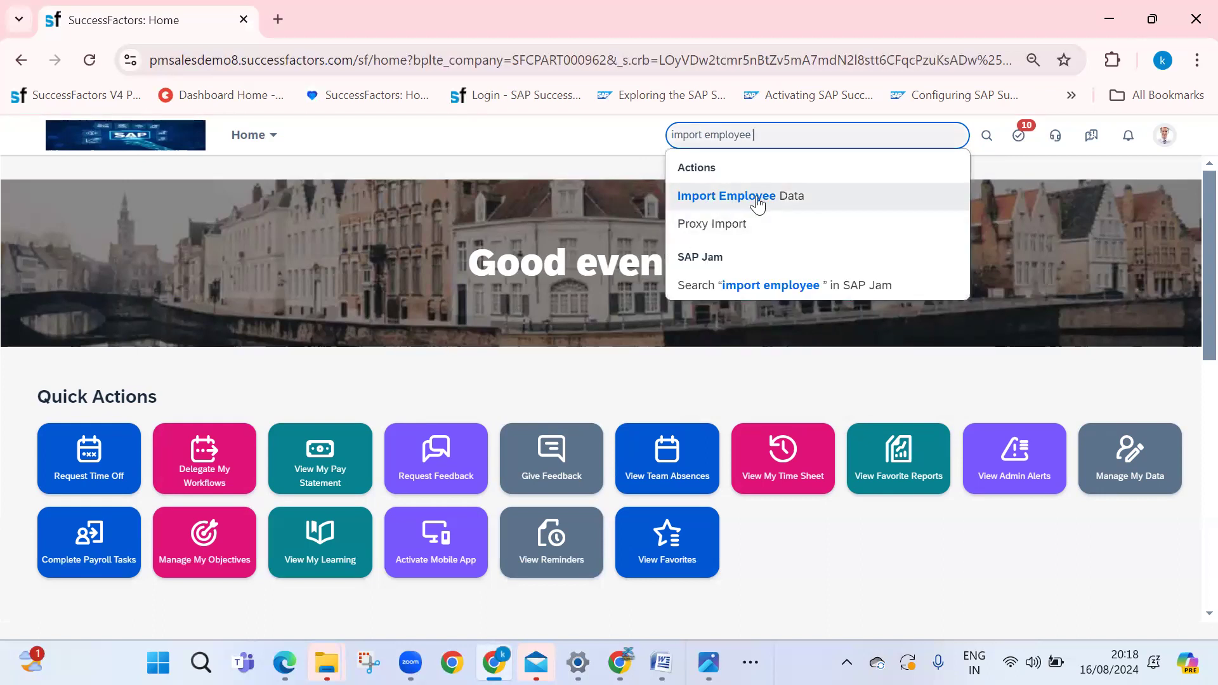
pyautogui.click(739, 202)
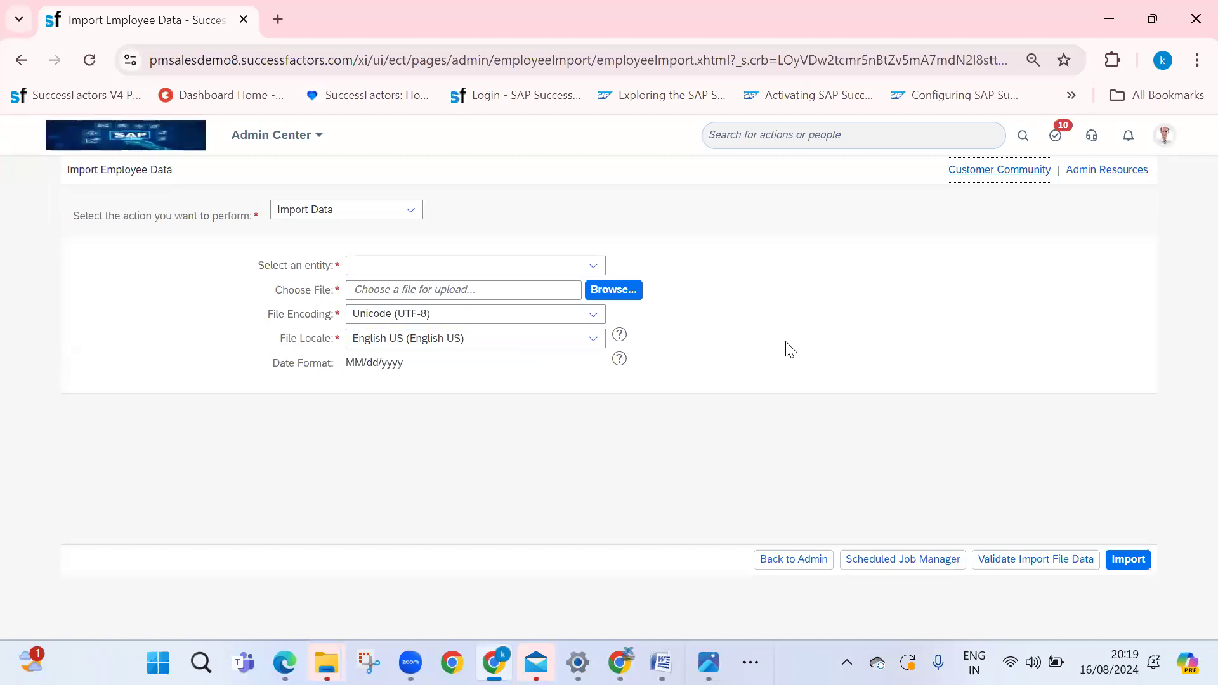
pyautogui.click(411, 209)
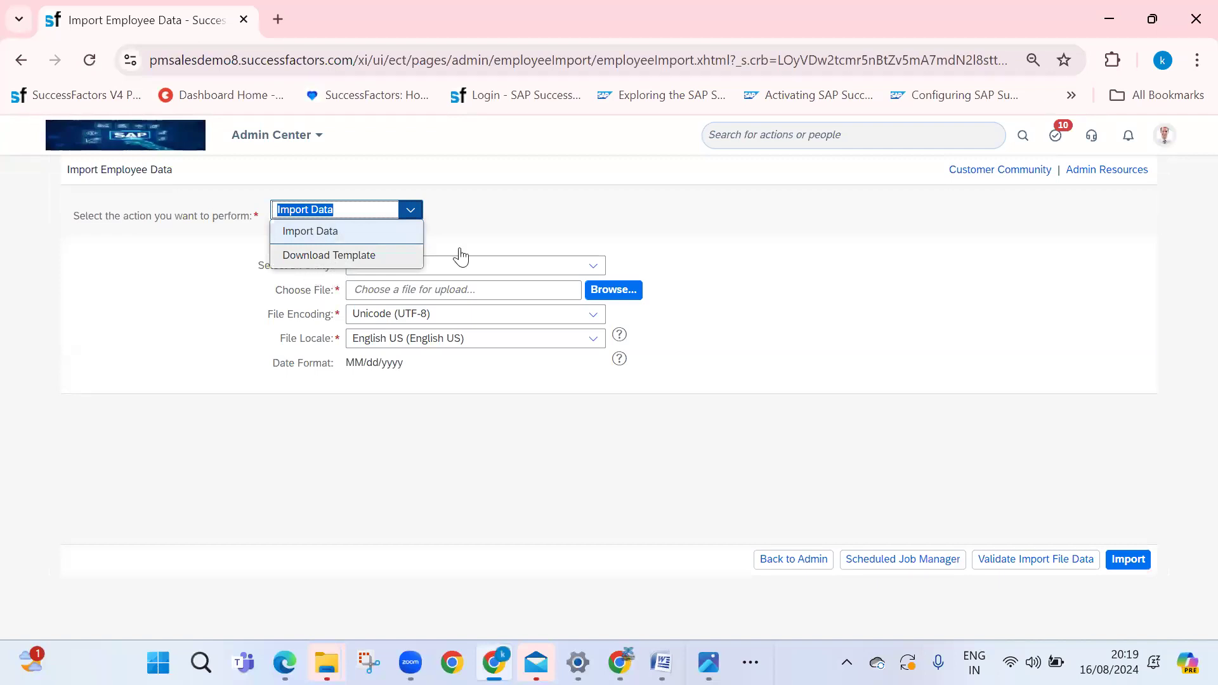
pyautogui.click(346, 259)
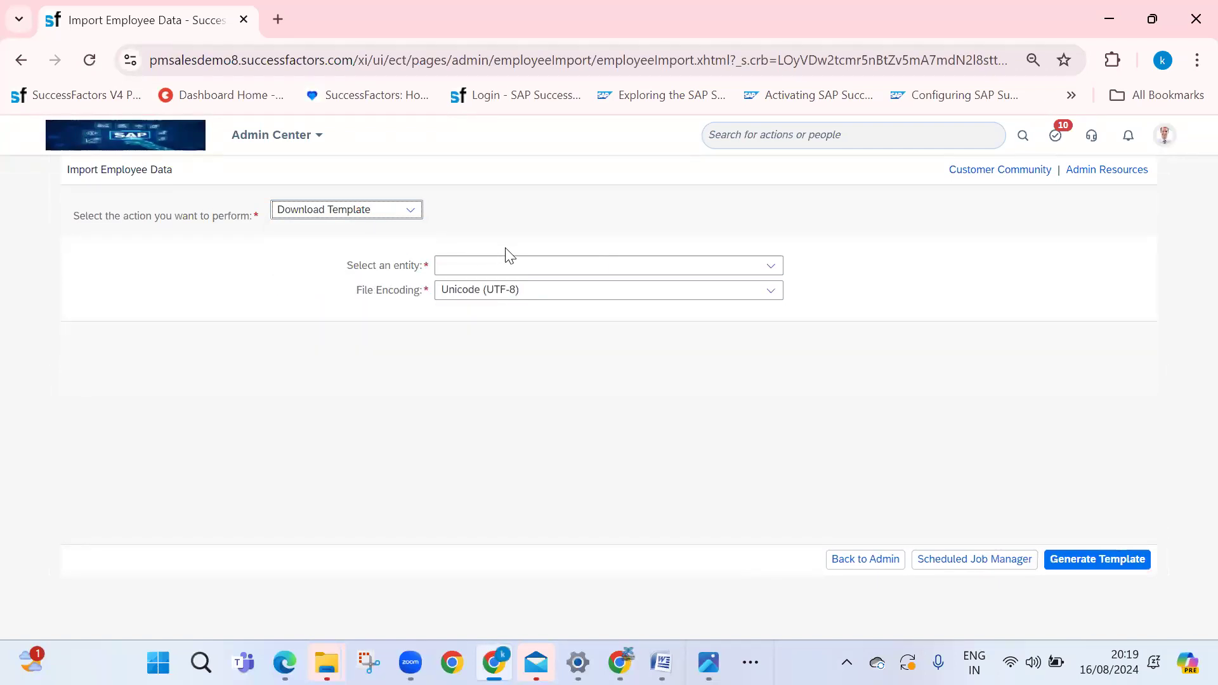
# Generate the Basic Import template and open the downloaded CSV in Excel
pyautogui.moveTo(338, 267); pyautogui.dragTo(734, 337)
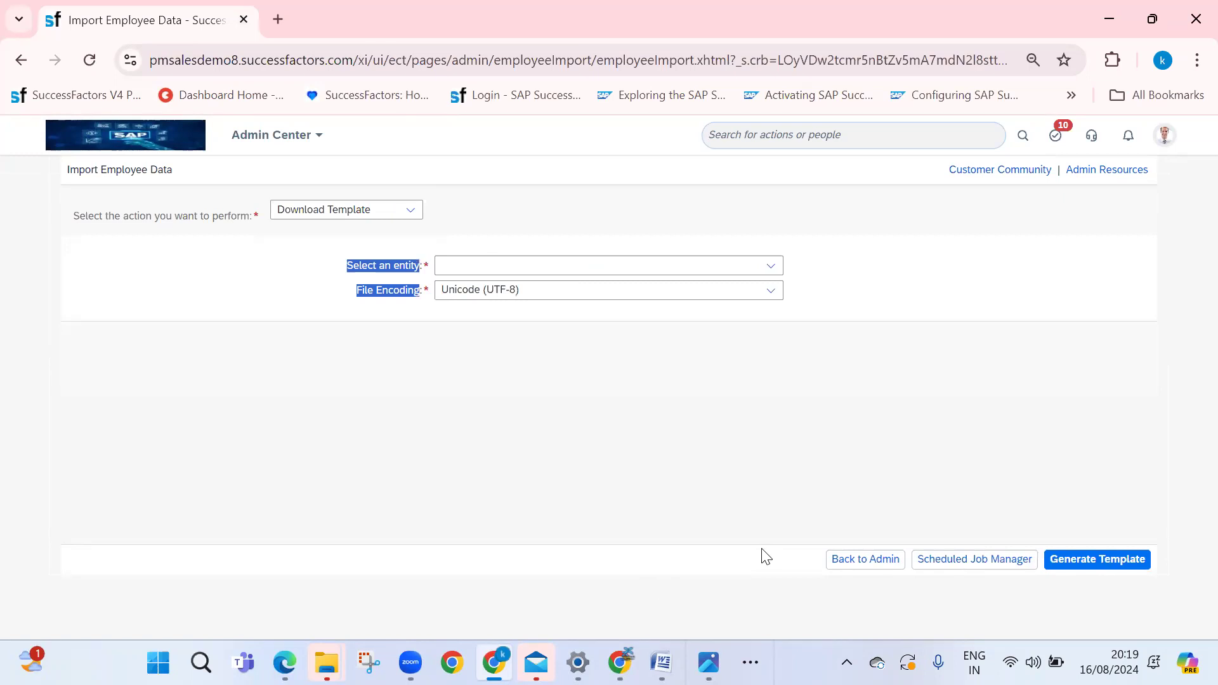
pyautogui.click(483, 377)
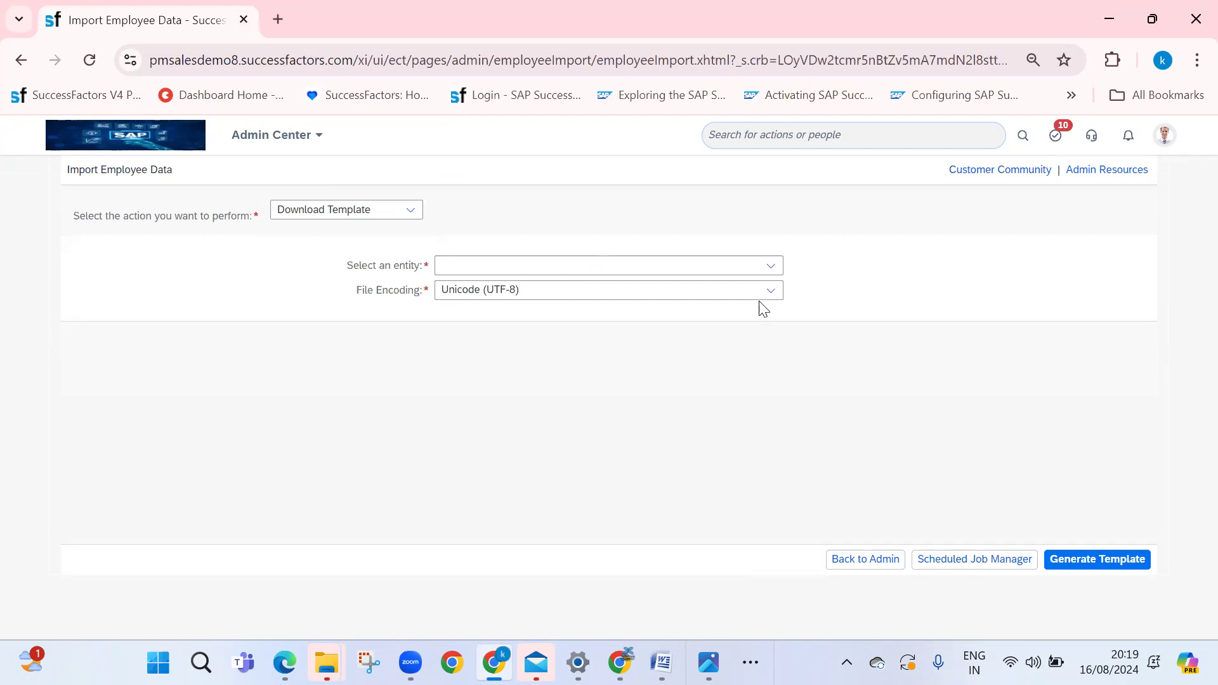
pyautogui.click(769, 265)
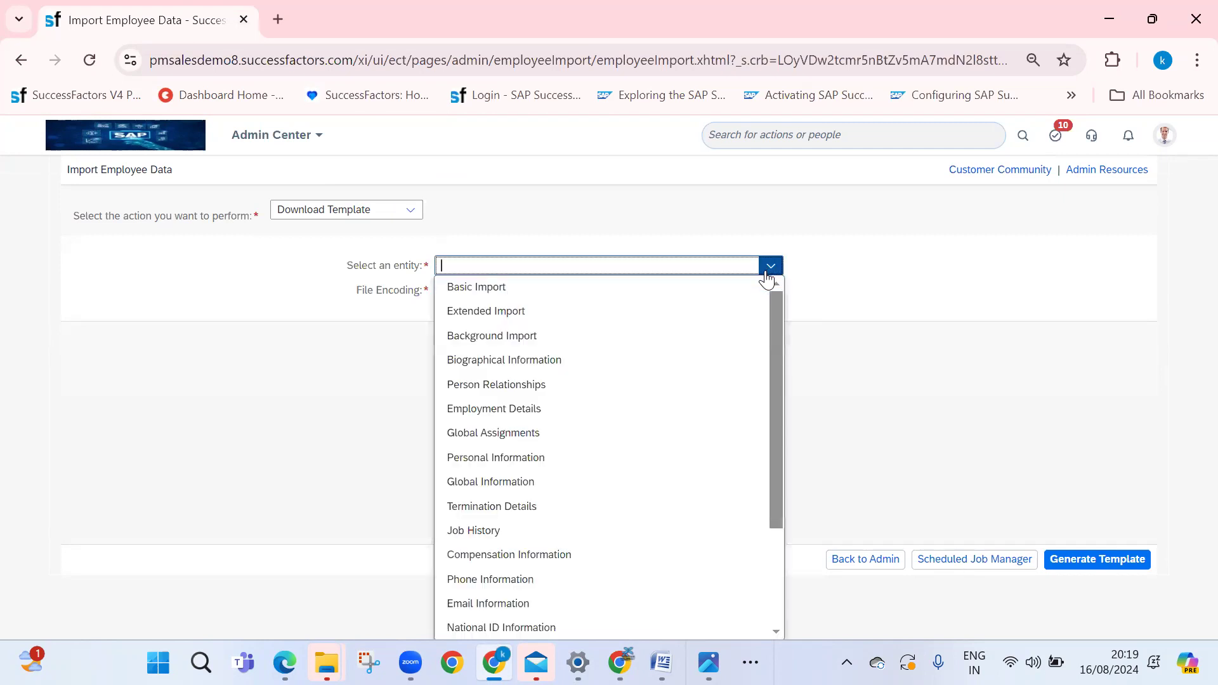
pyautogui.click(638, 291)
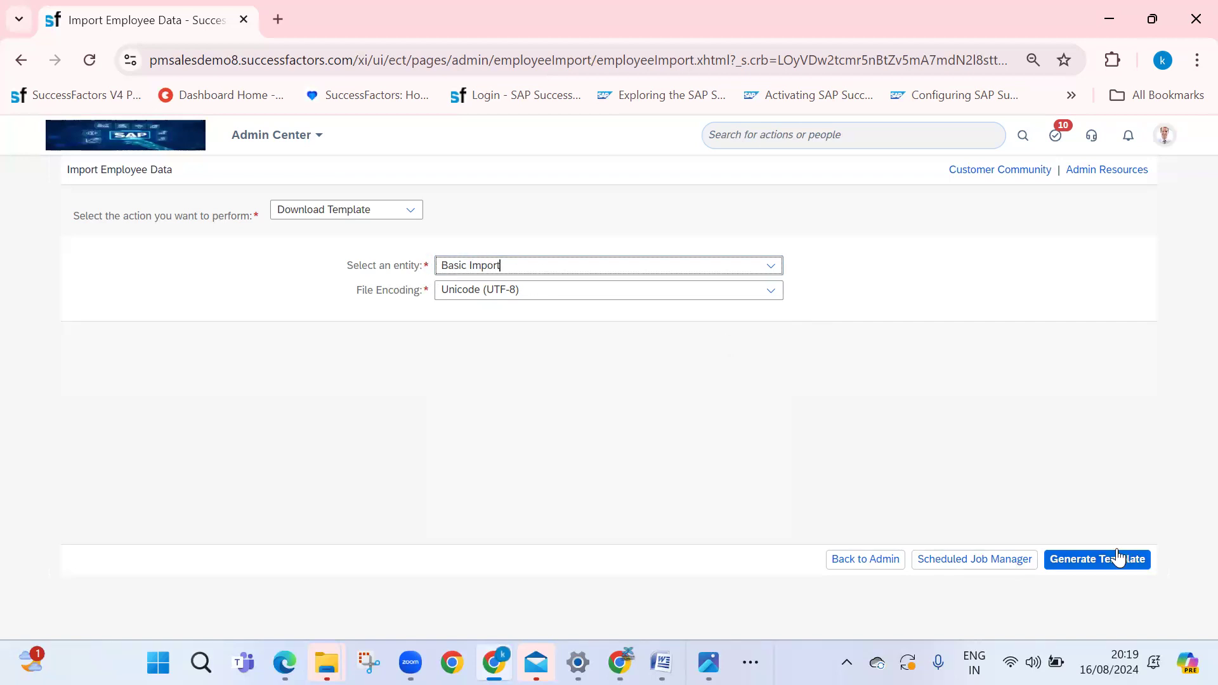
pyautogui.click(1100, 562)
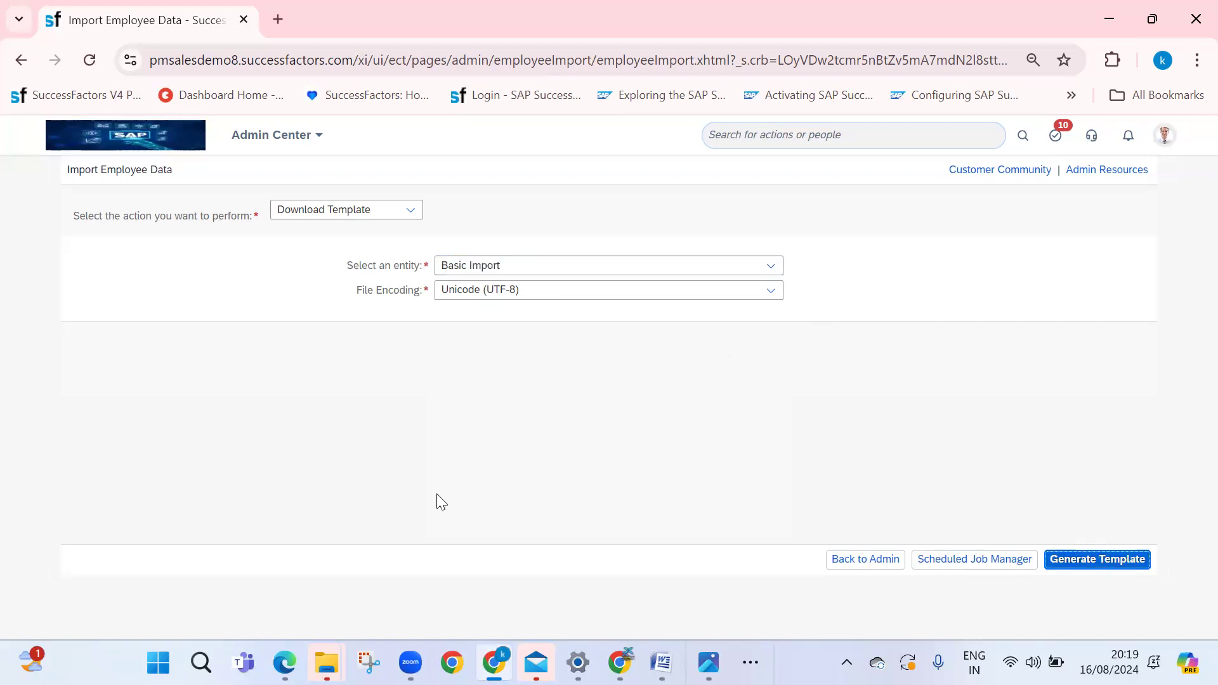
pyautogui.click(1095, 111)
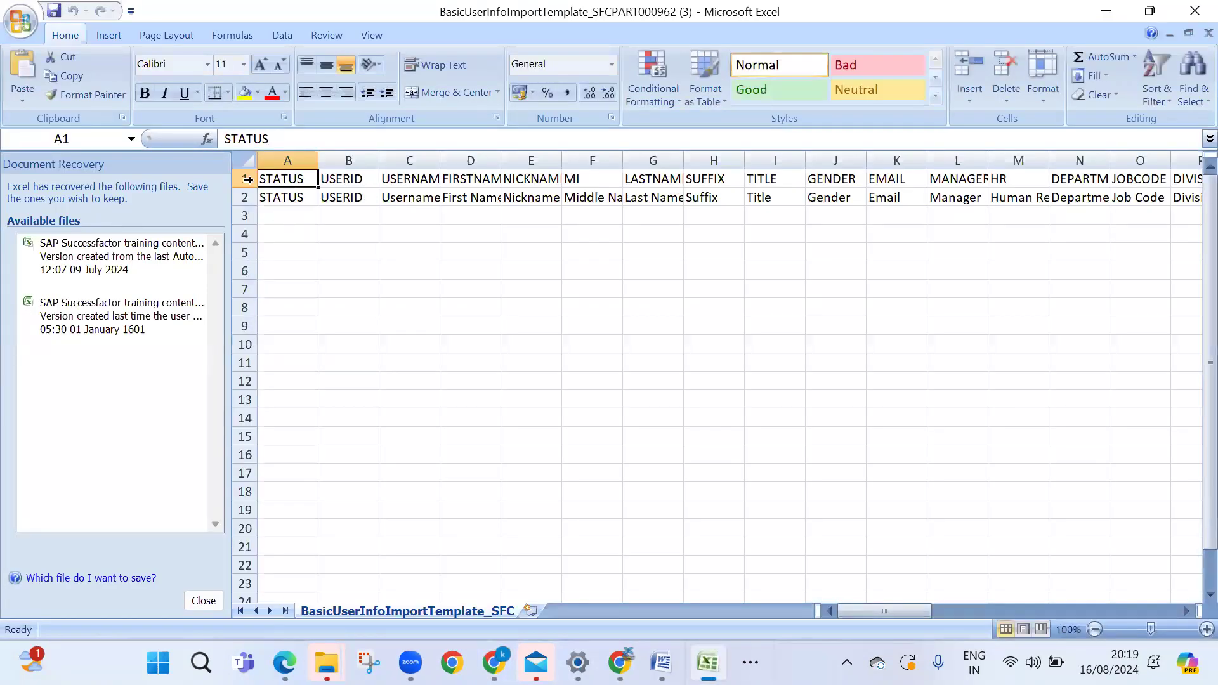
# Review the template's two header rows in A1:N2
pyautogui.moveTo(241, 179); pyautogui.dragTo(233, 198)
pyautogui.click(629, 307)
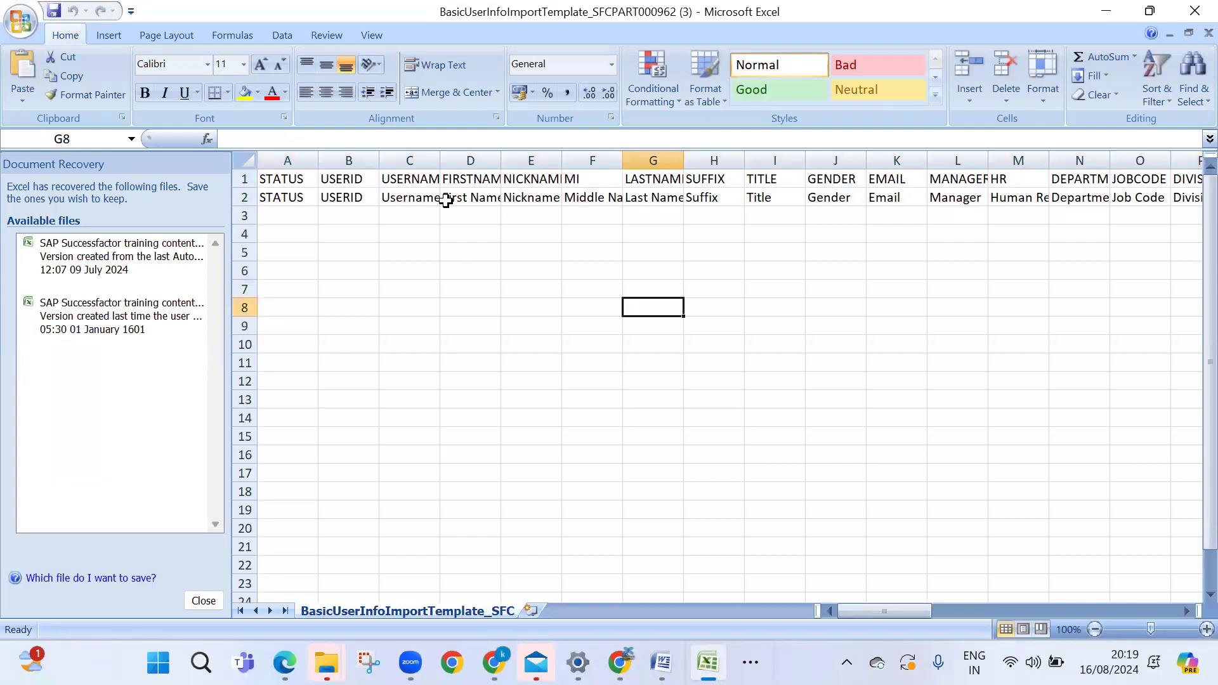
pyautogui.moveTo(293, 197); pyautogui.dragTo(1098, 160)
pyautogui.click(635, 308)
pyautogui.click(245, 159)
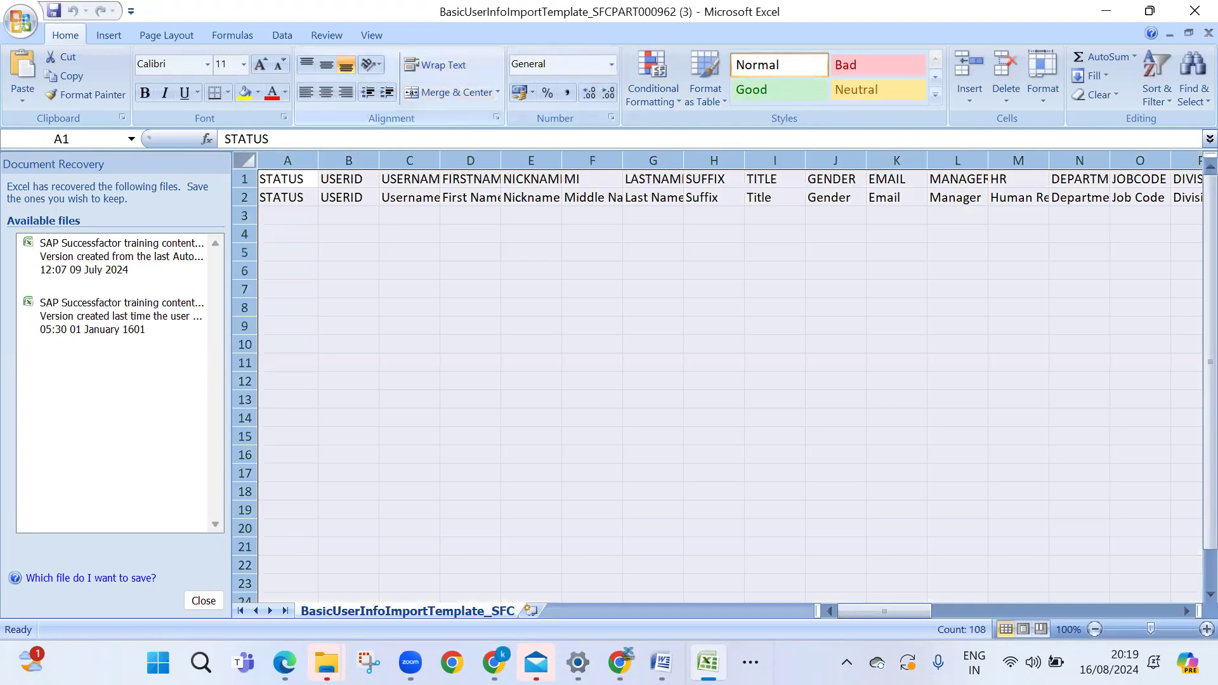
pyautogui.moveTo(902, 613); pyautogui.dragTo(767, 590)
pyautogui.click(401, 267)
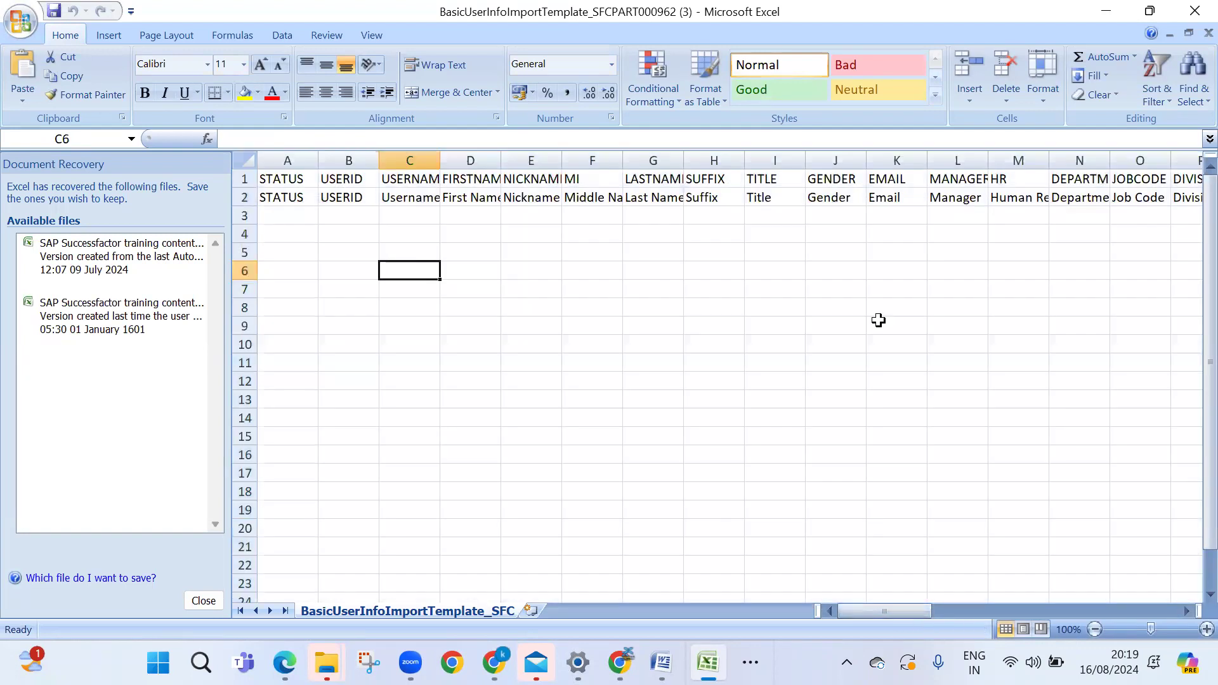
# Enter status Active in A3 and the employee's user ID in B3
pyautogui.click(290, 217)
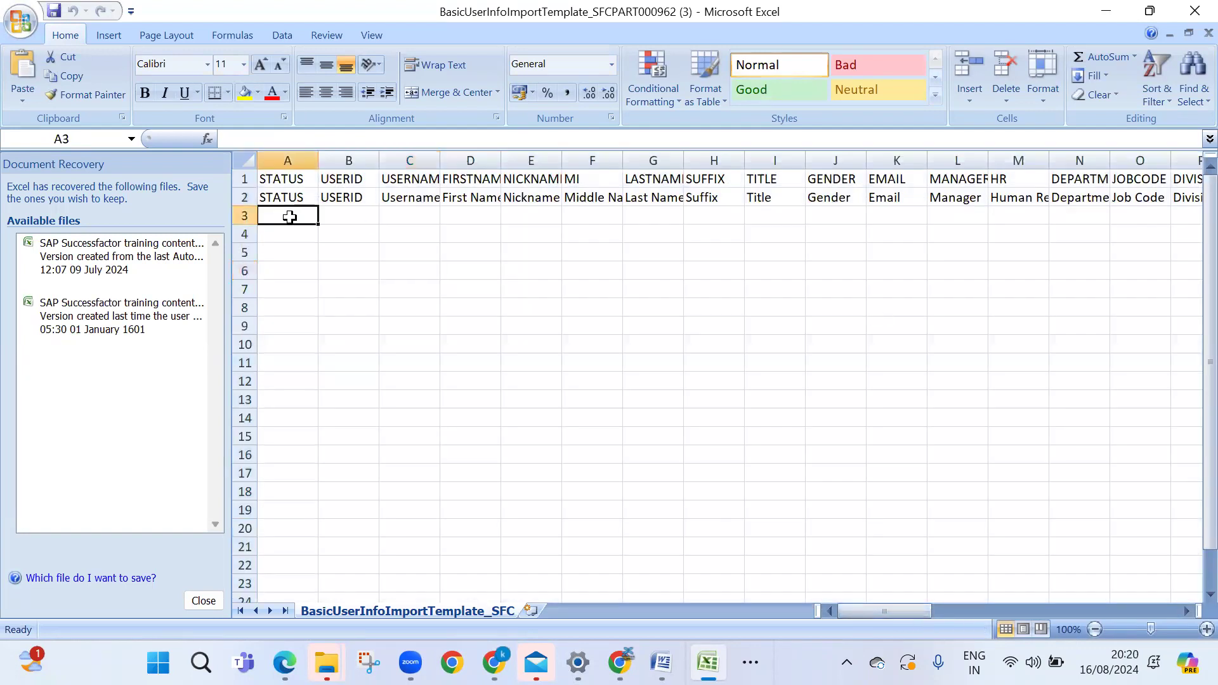
pyautogui.write('Acti')
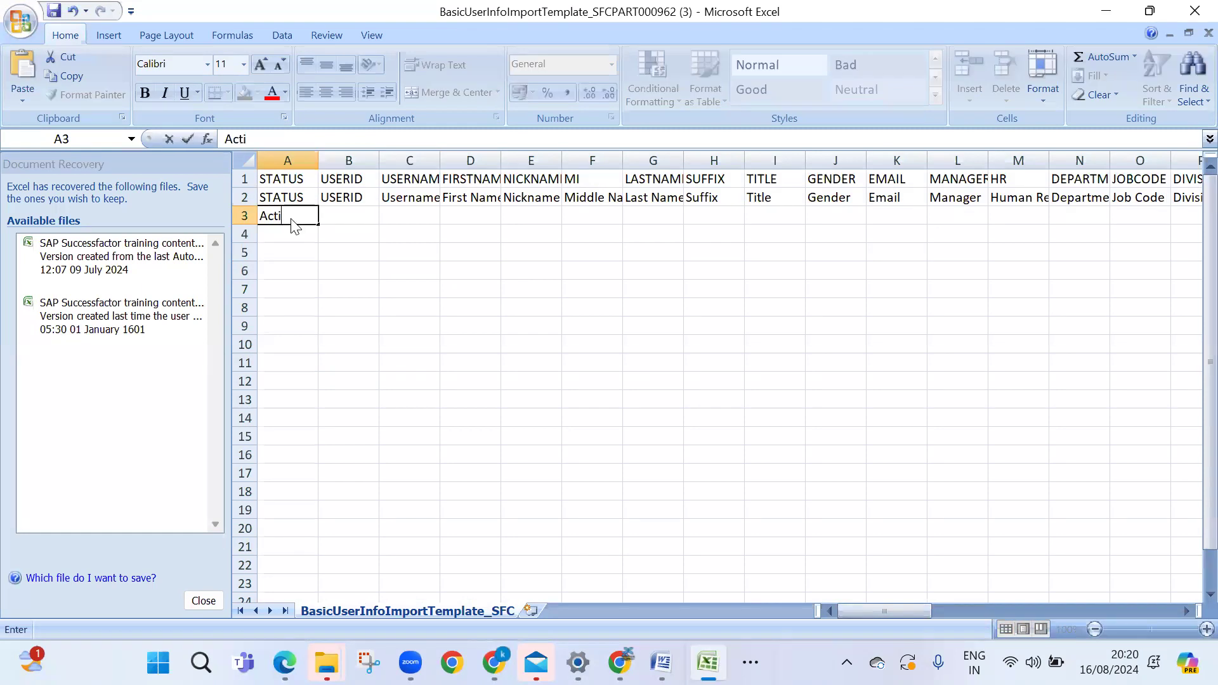
pyautogui.write('ve')
pyautogui.press('Tab')
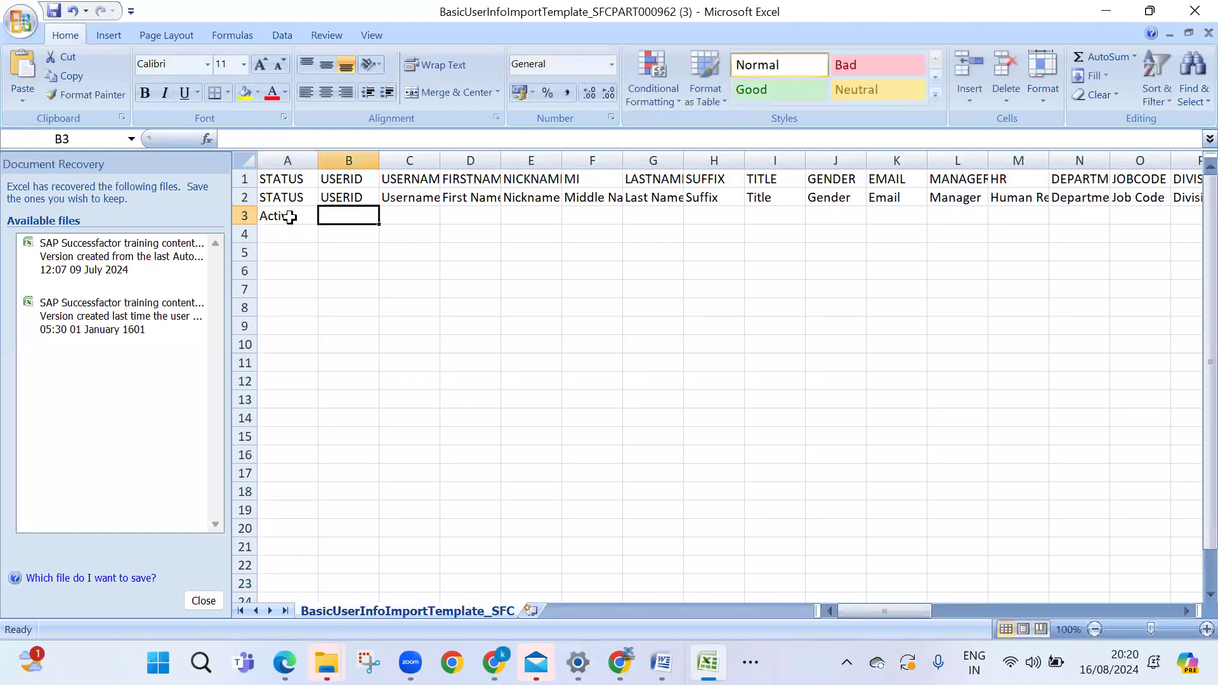
pyautogui.write('Kavit')
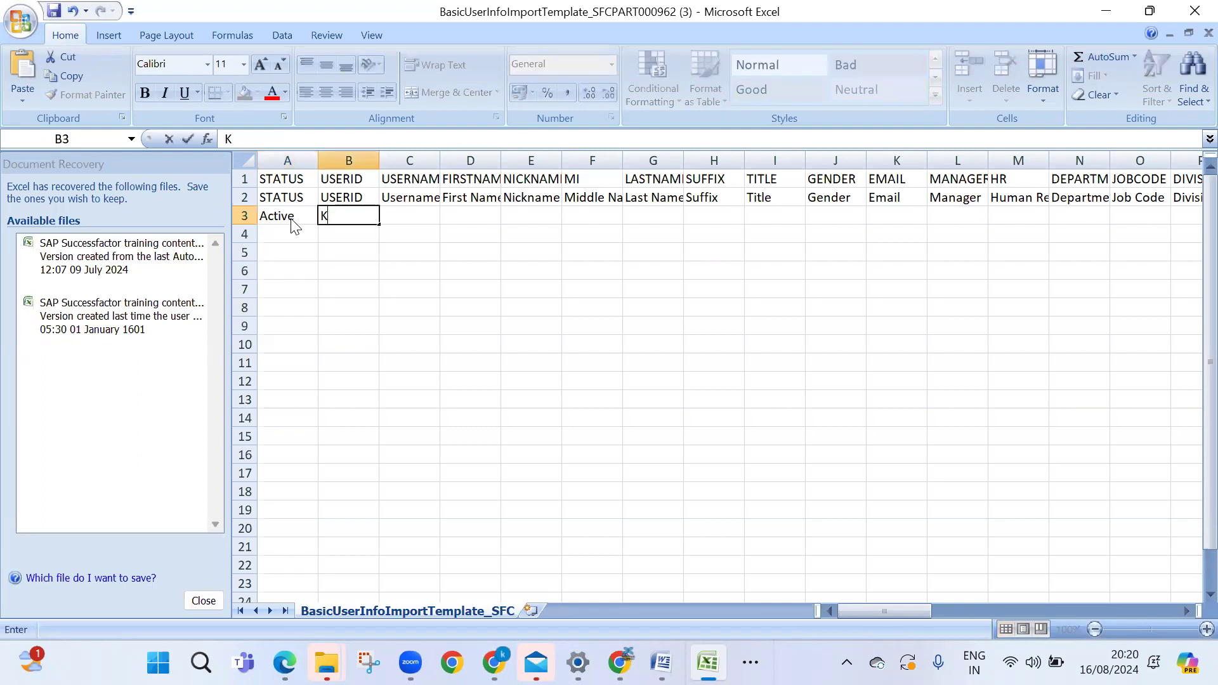
pyautogui.press('BackSpace')
pyautogui.press('BackSpace')
pyautogui.press('BackSpace')
pyautogui.write('001')
pyautogui.press('Tab')
# Fill in the employee's username, first name, last name, gender F and e-mail address in row 3
pyautogui.write('Kavitha')
pyautogui.press('Tab')
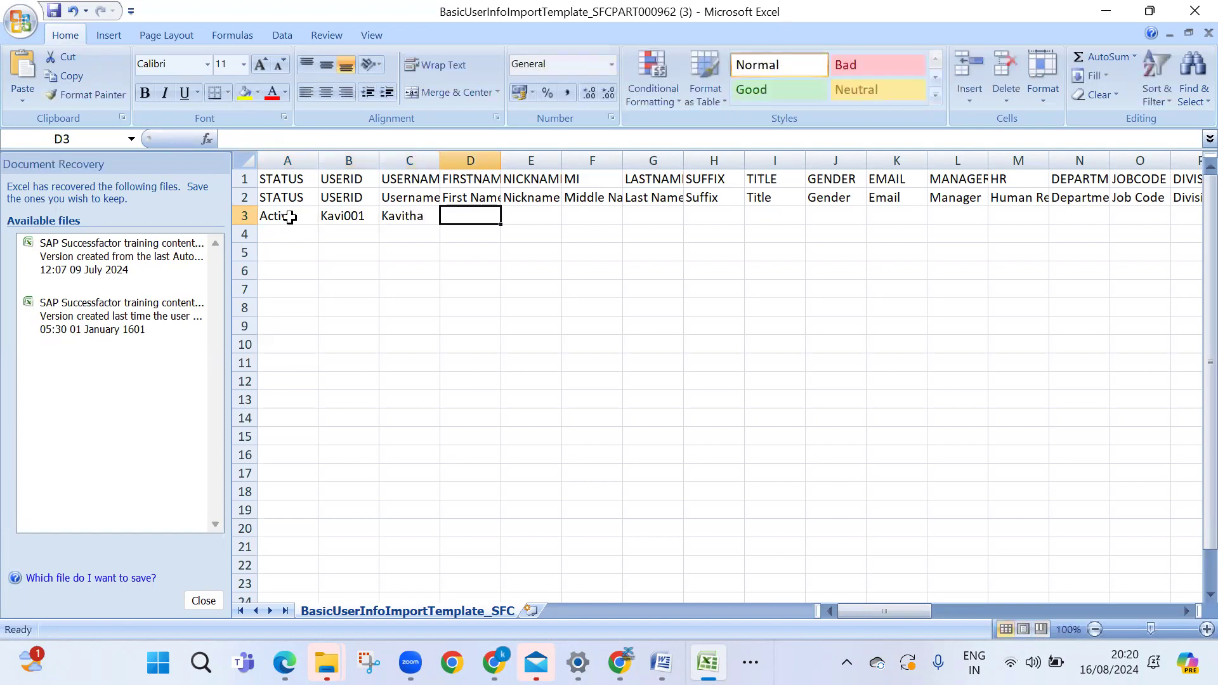
pyautogui.write('Kavitha')
pyautogui.press('Tab')
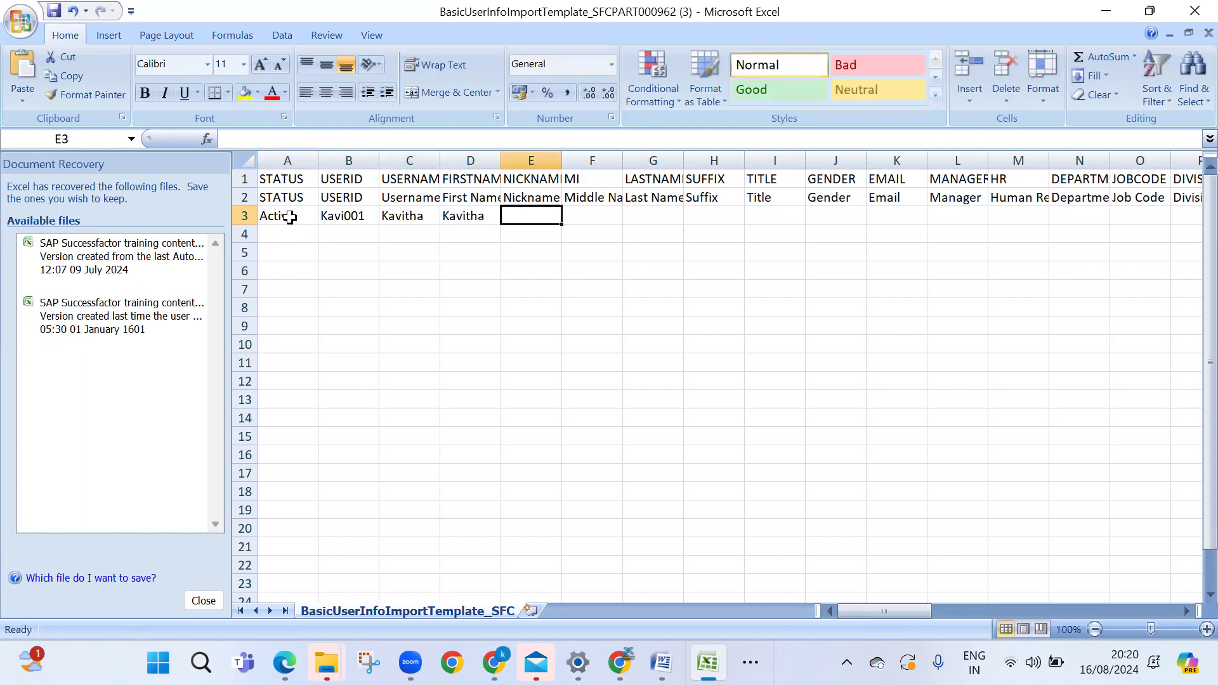
pyautogui.write('V')
pyautogui.press('Tab')
pyautogui.press('Tab')
pyautogui.write('V')
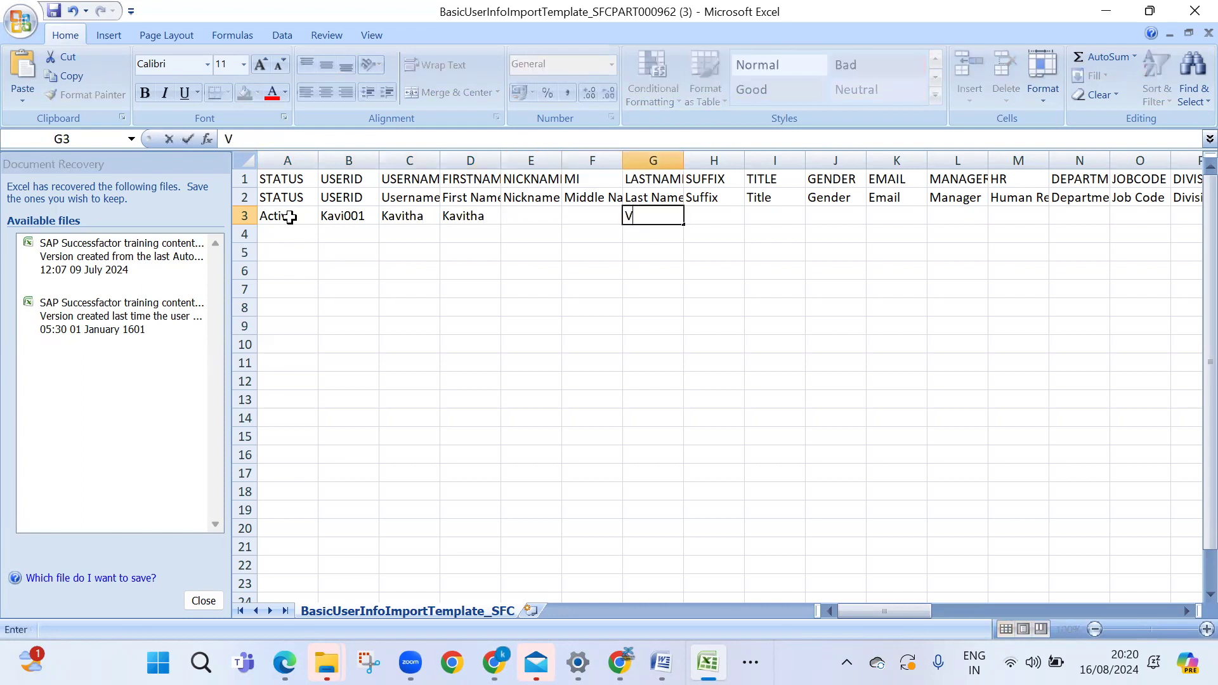
pyautogui.press('Tab')
pyautogui.press('Tab')
pyautogui.press('Tab')
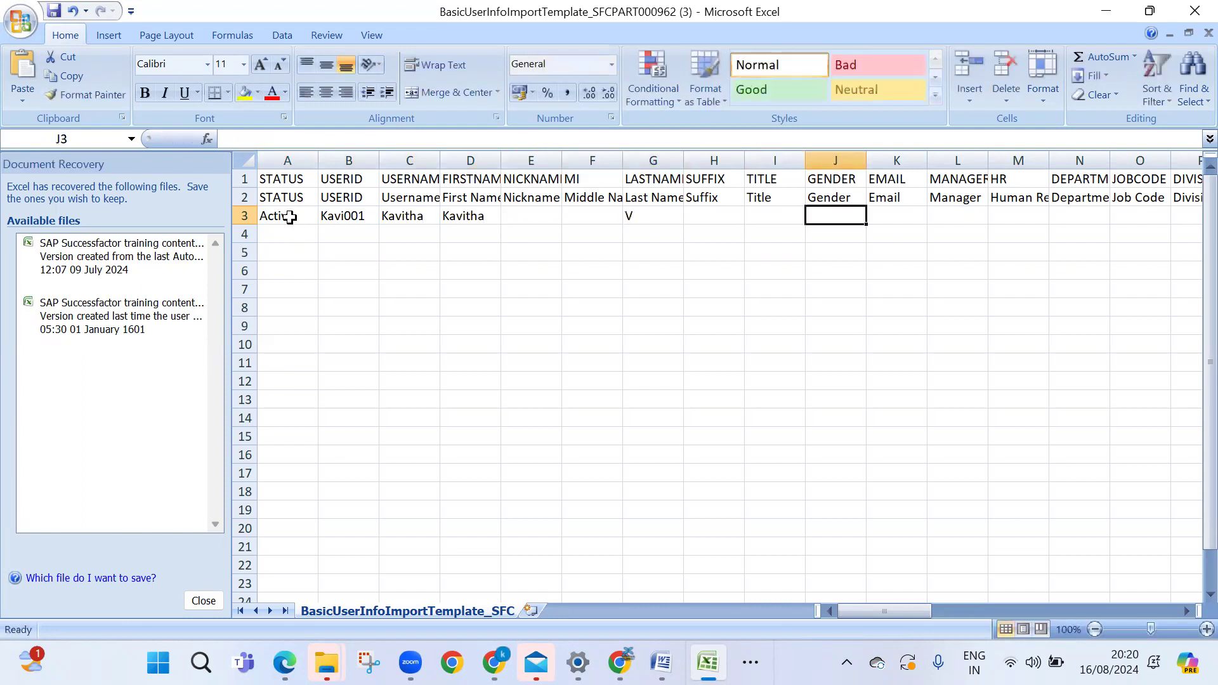
pyautogui.write('F')
pyautogui.press('Tab')
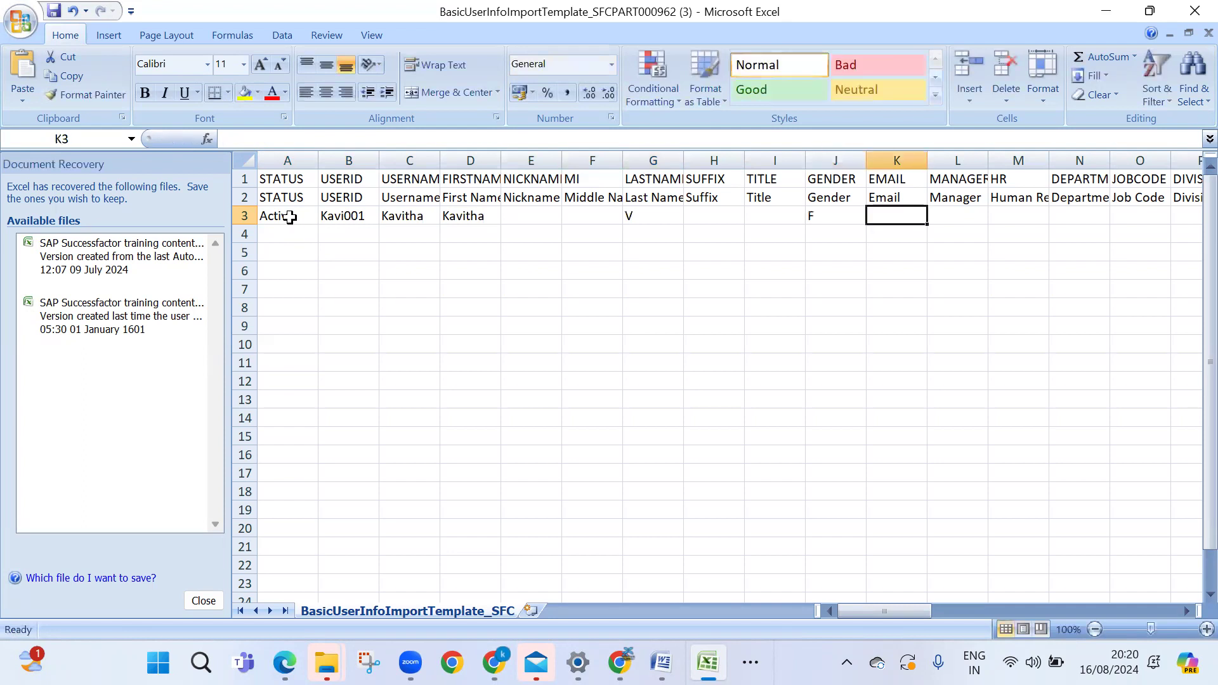
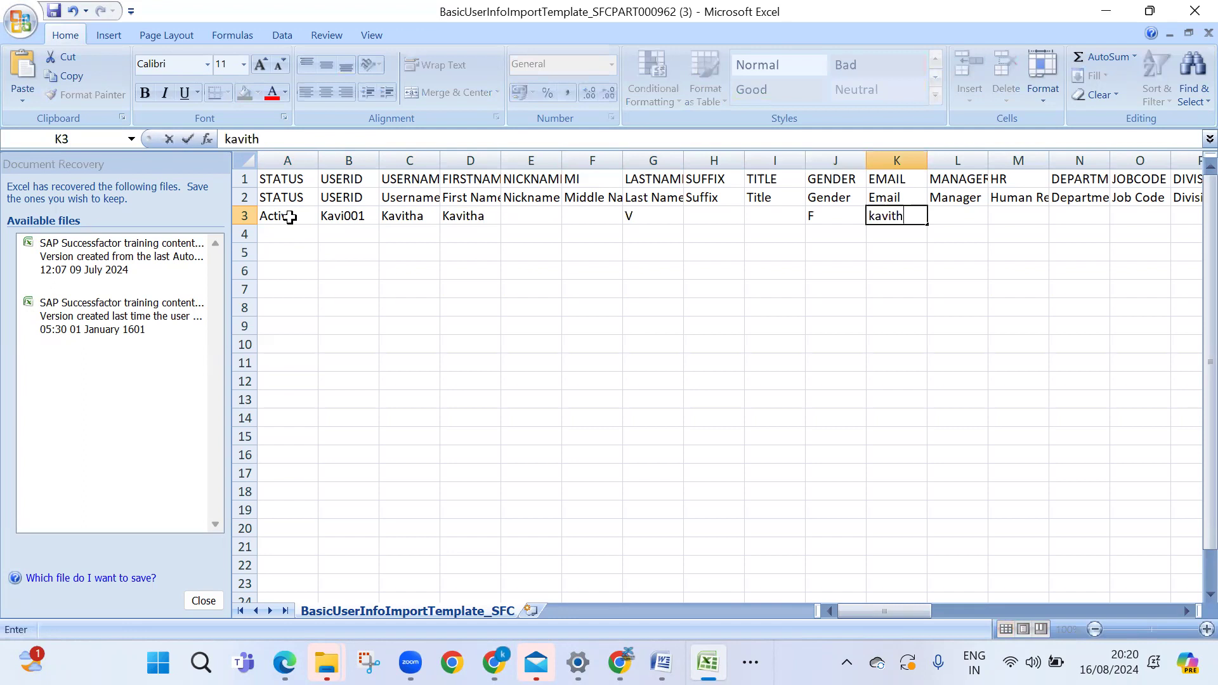
pyautogui.press('Tab')
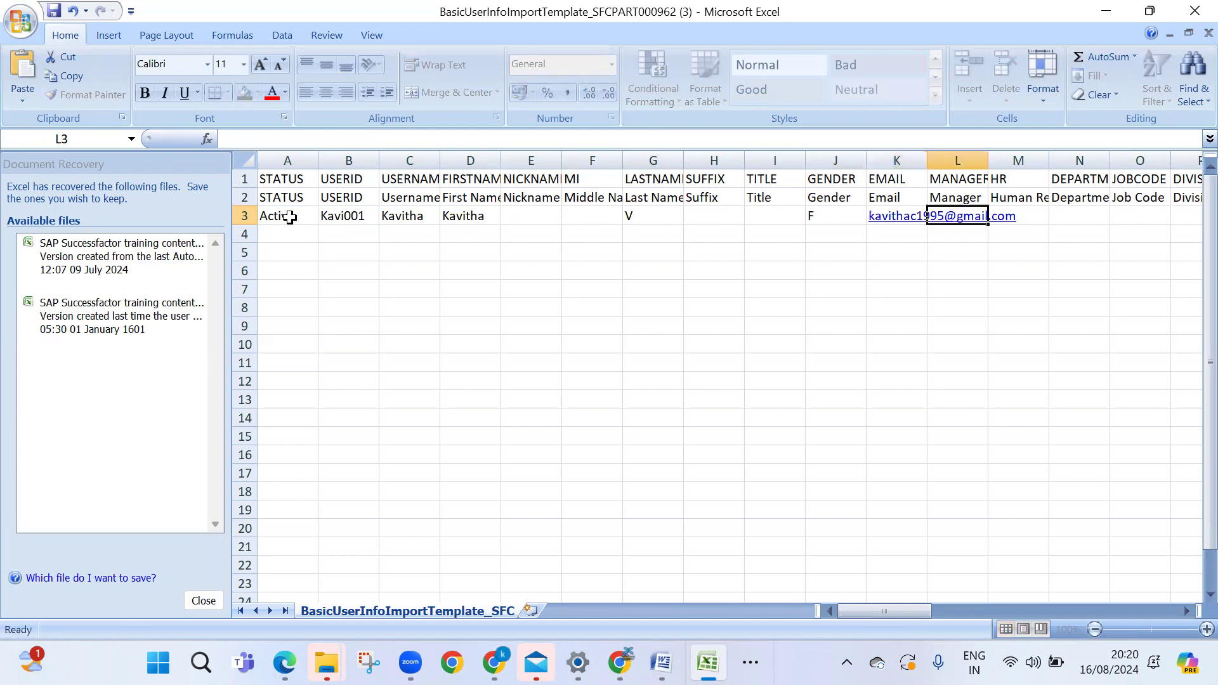
# Widen column L and enter NO_MANAGER in L3 and NO_HR in M3
pyautogui.moveTo(996, 151); pyautogui.dragTo(1130, 157)
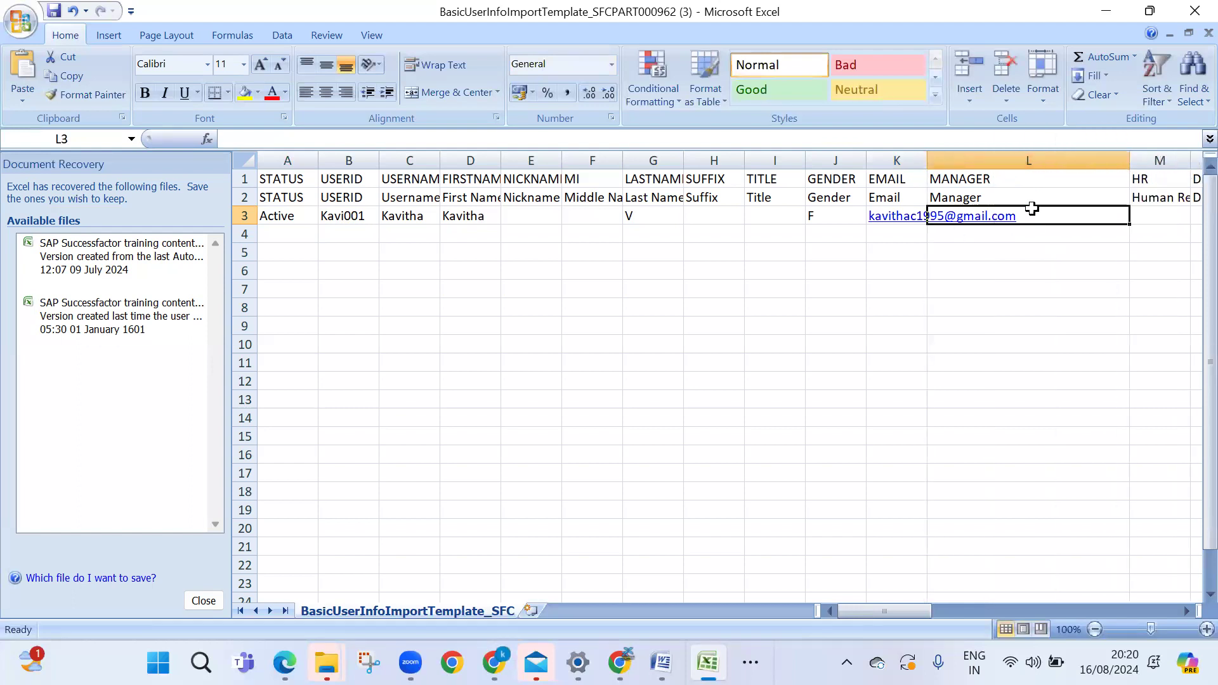
pyautogui.write('NO_MANAGER')
pyautogui.press('Tab')
pyautogui.write('NO')
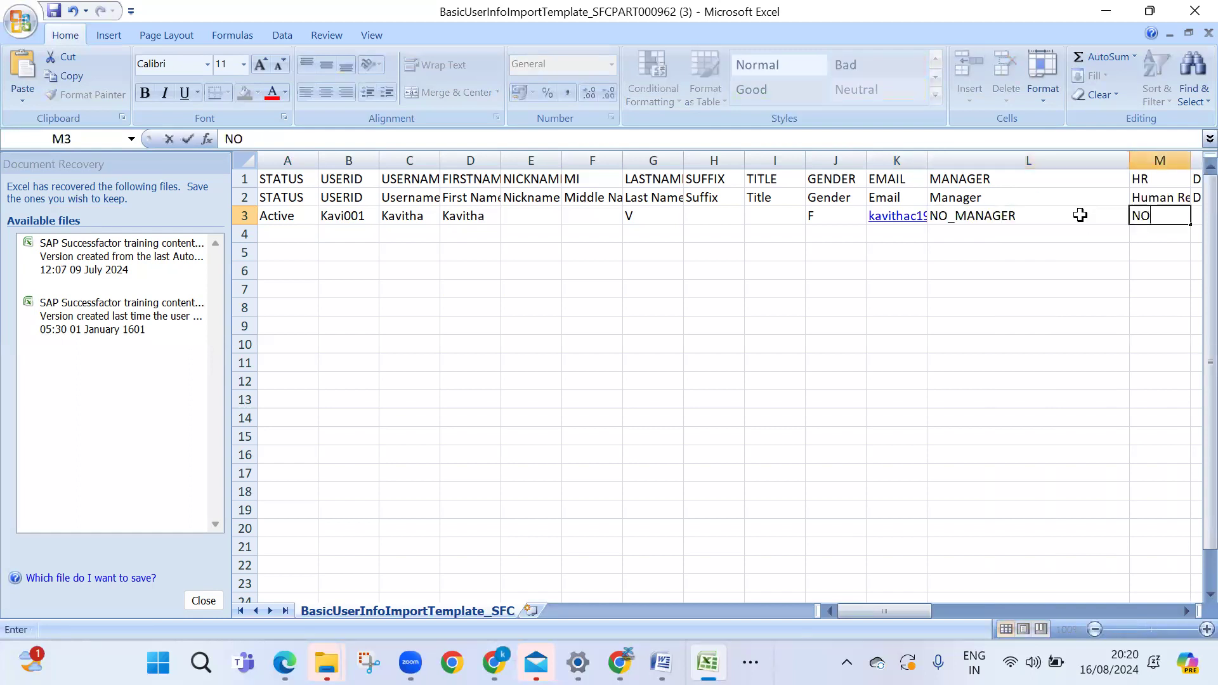
pyautogui.write('_HR')
pyautogui.click(763, 310)
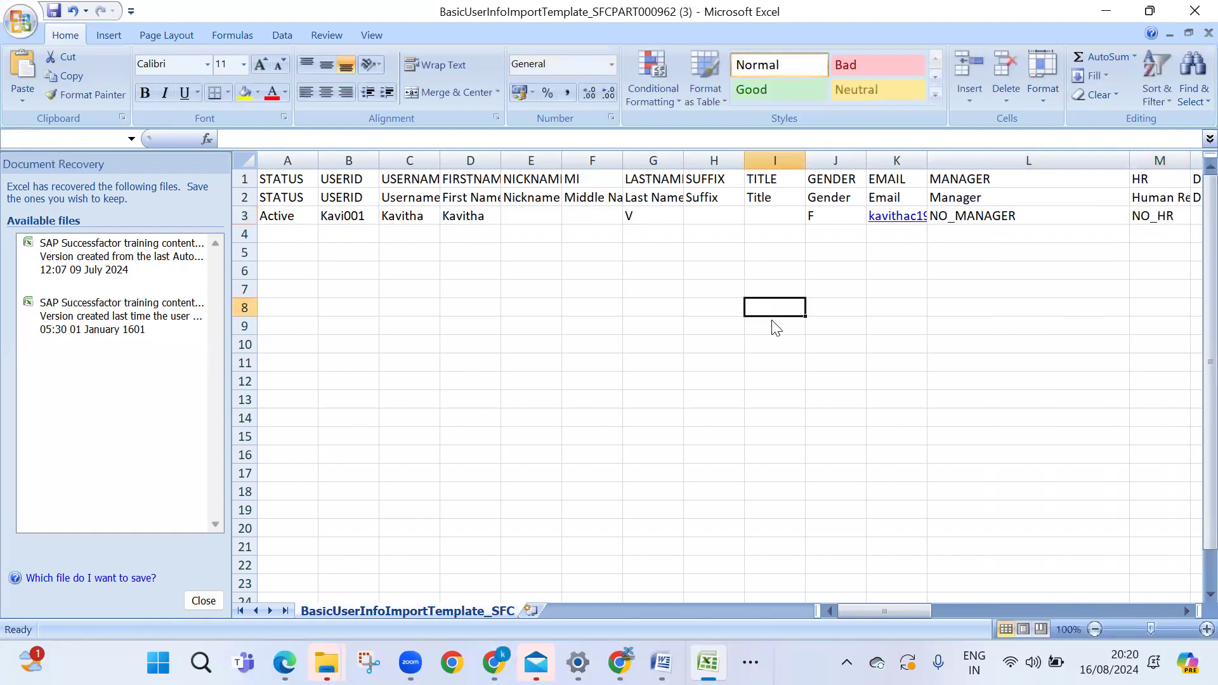
# Save the template twice, keeping it in CSV format
pyautogui.hotkey('ctrl', 's')
pyautogui.click(561, 399)
pyautogui.moveTo(855, 608); pyautogui.dragTo(880, 613)
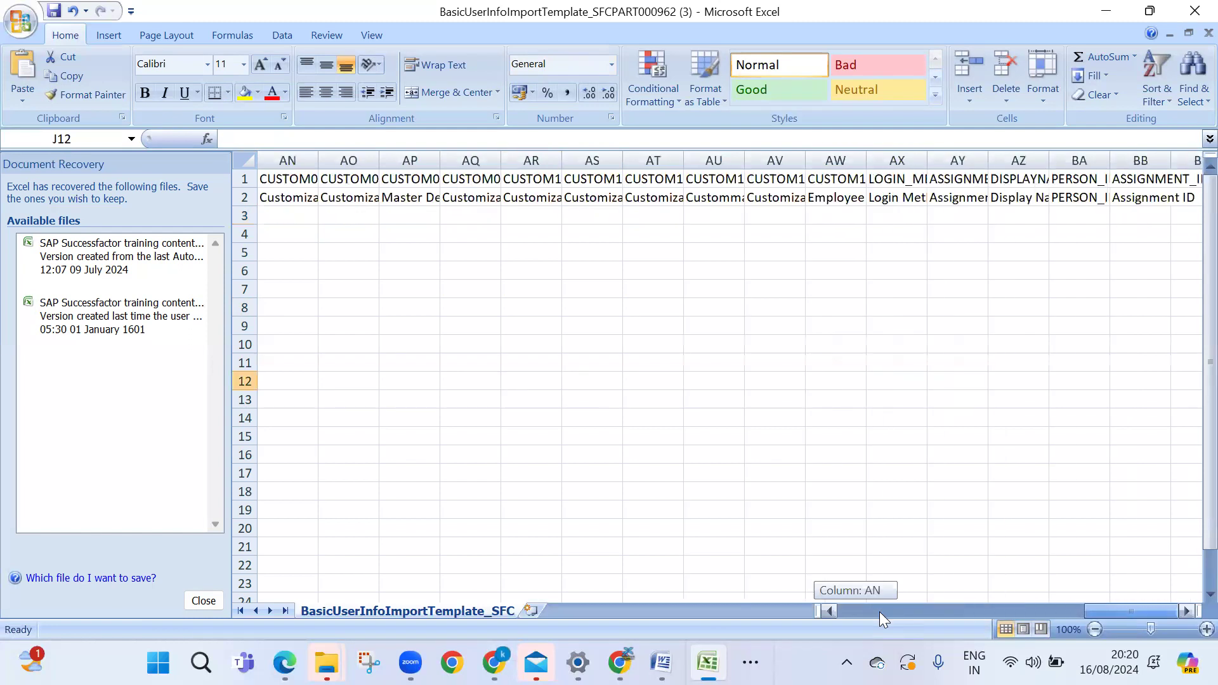
pyautogui.click(855, 608)
pyautogui.moveTo(855, 608); pyautogui.dragTo(838, 610)
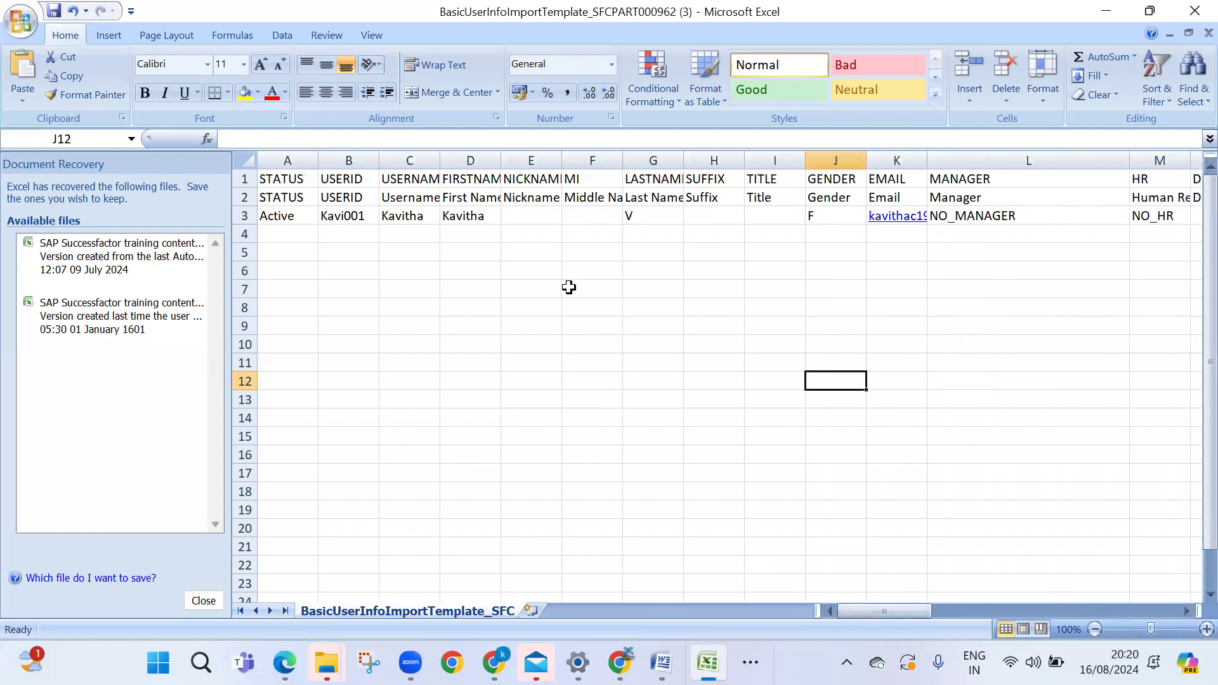
pyautogui.hotkey('ctrl', 's')
pyautogui.click(549, 396)
pyautogui.click(590, 254)
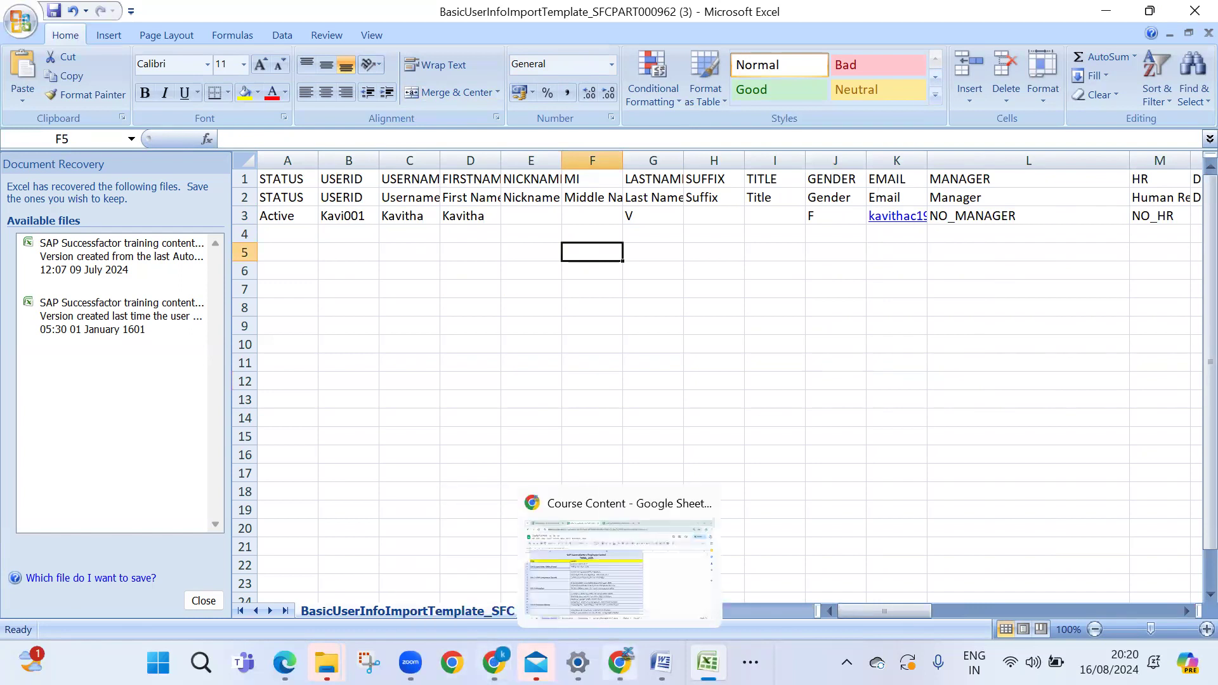
# On Import Employee Data, choose Import Data with Basic Import as the entity
pyautogui.moveTo(495, 662)
pyautogui.click(495, 559)
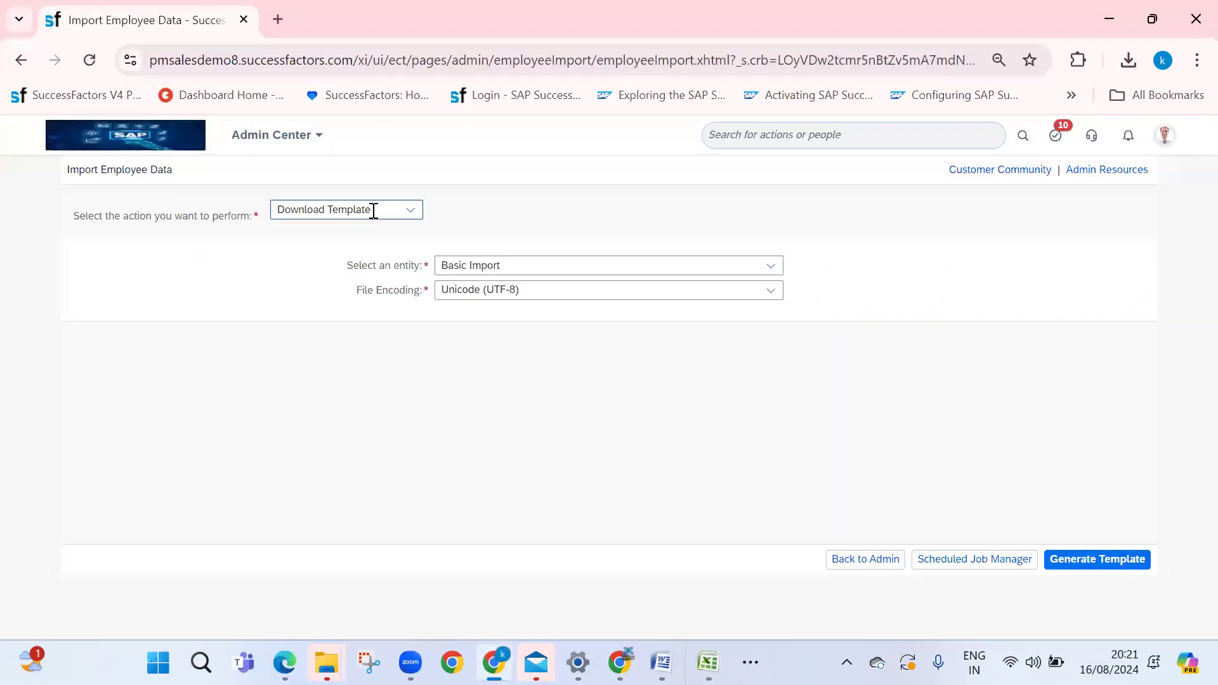
pyautogui.click(409, 211)
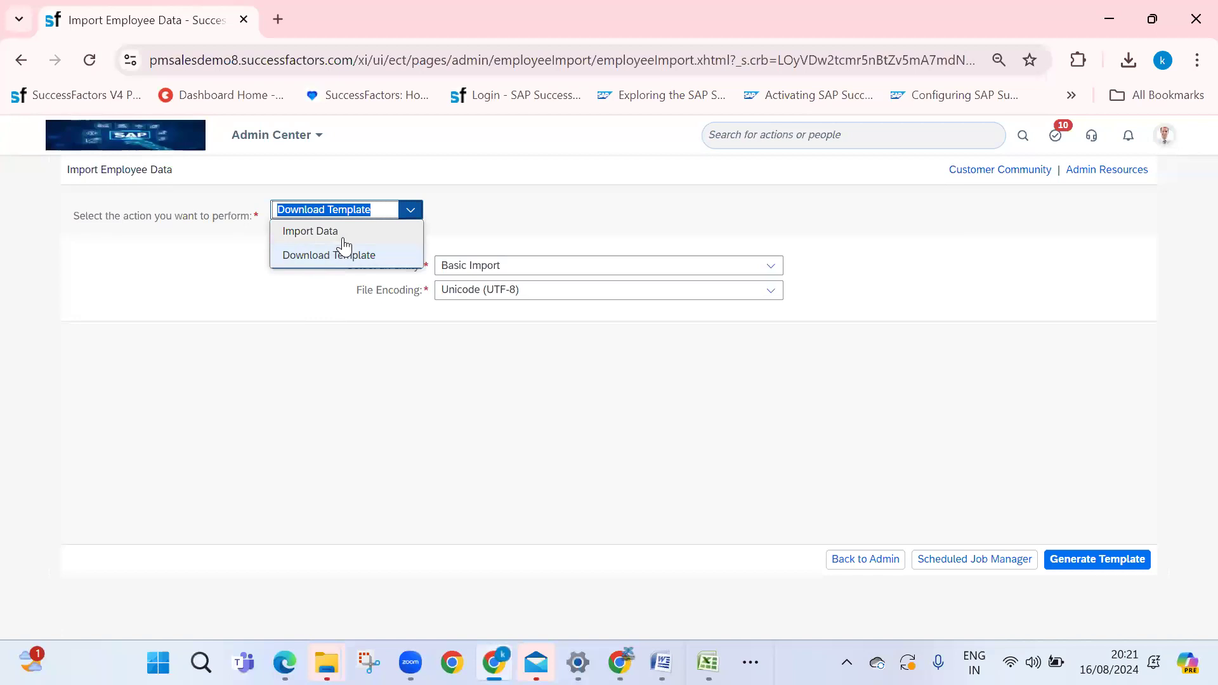
pyautogui.click(343, 232)
pyautogui.click(593, 265)
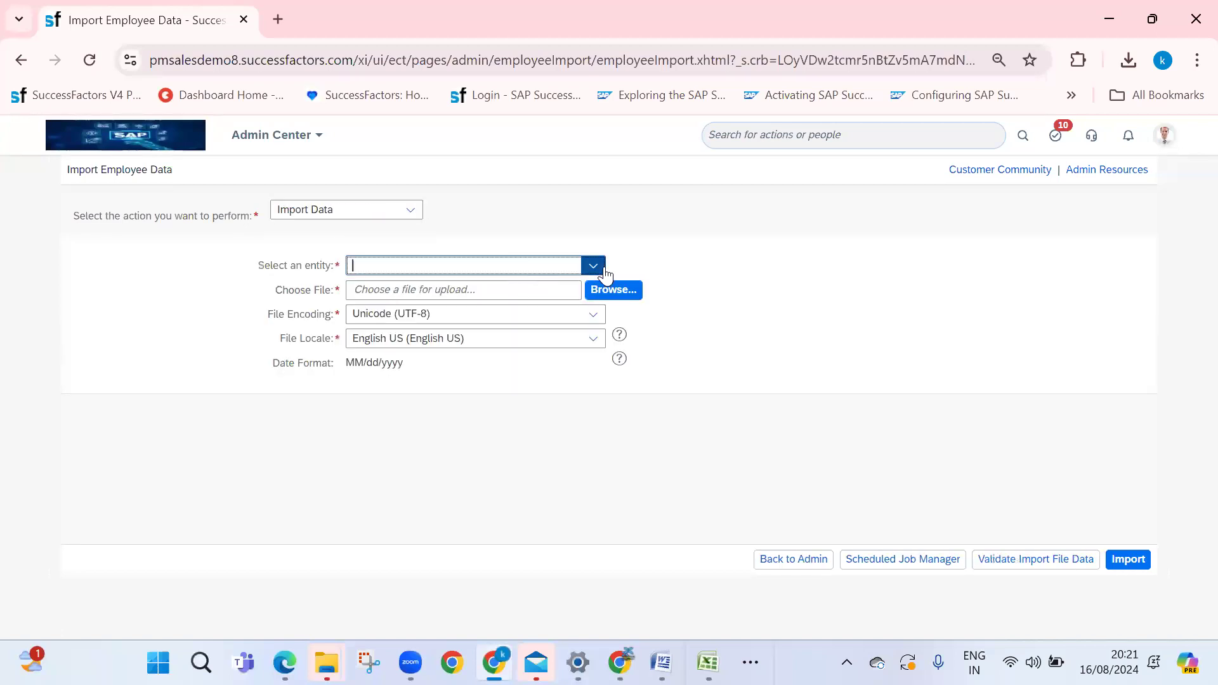
pyautogui.click(411, 286)
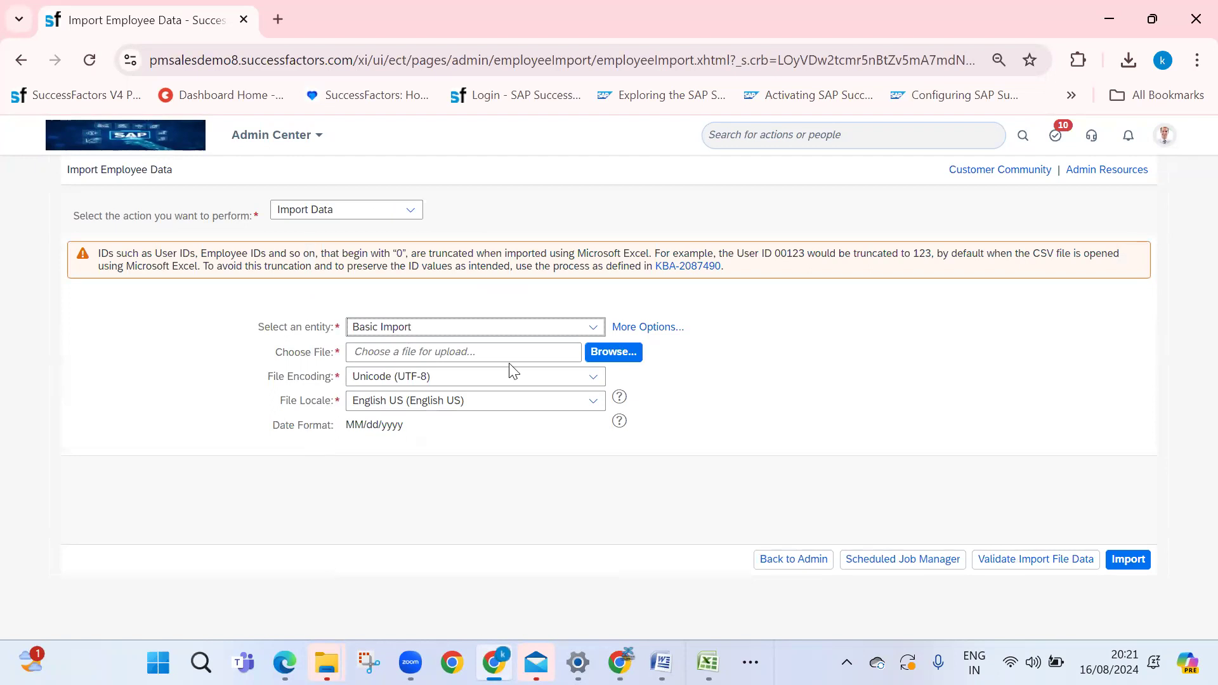
# Attach the filled BasicUserInfoImportTemplate file, then check the encoding and the MM/dd/yyyy date format
pyautogui.click(604, 356)
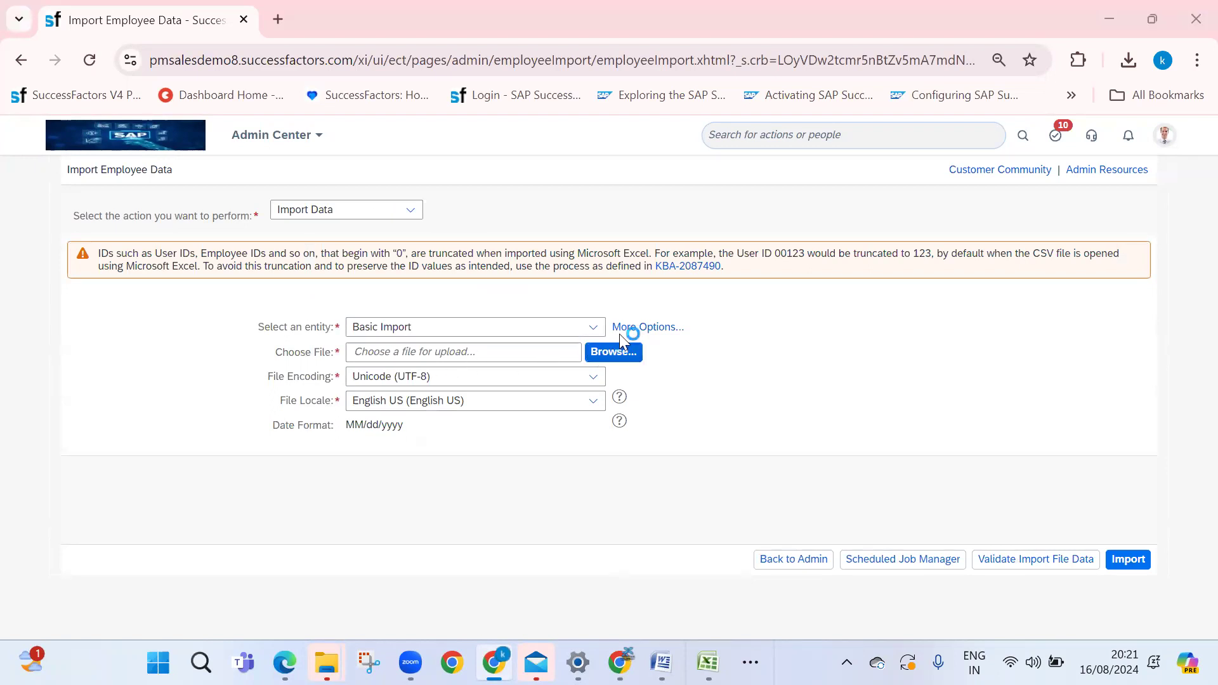
pyautogui.click(222, 203)
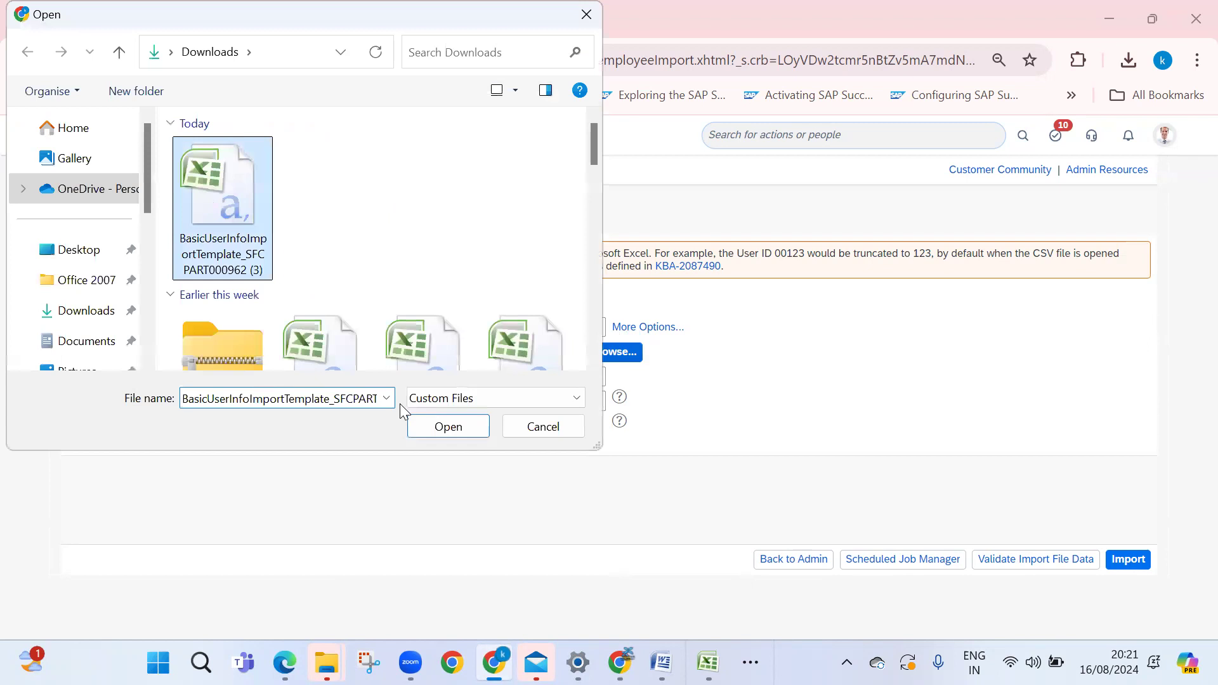
pyautogui.click(434, 428)
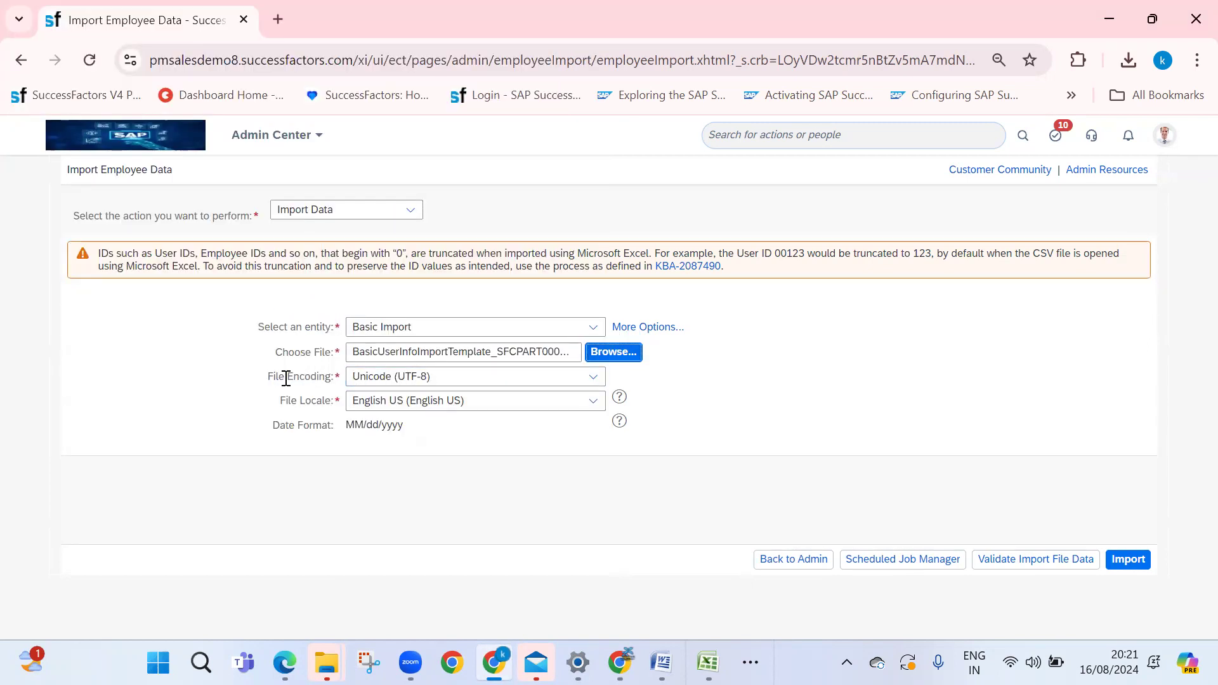
pyautogui.click(355, 378)
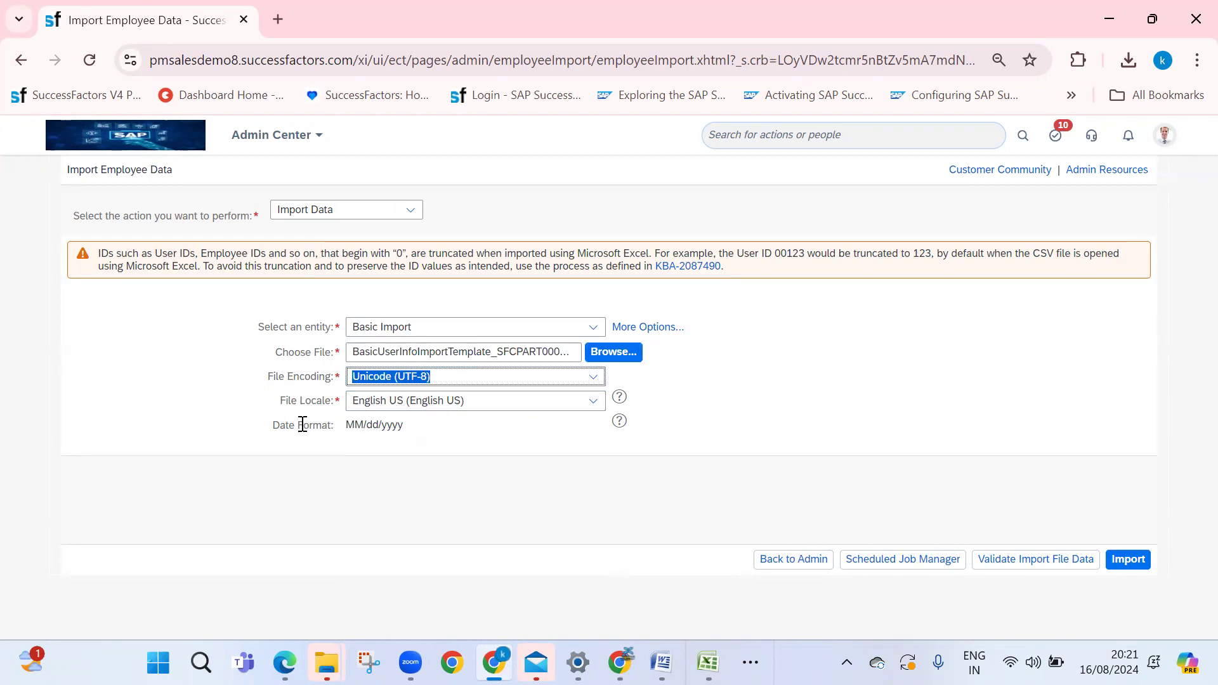
pyautogui.moveTo(278, 424); pyautogui.dragTo(438, 429)
pyautogui.click(438, 430)
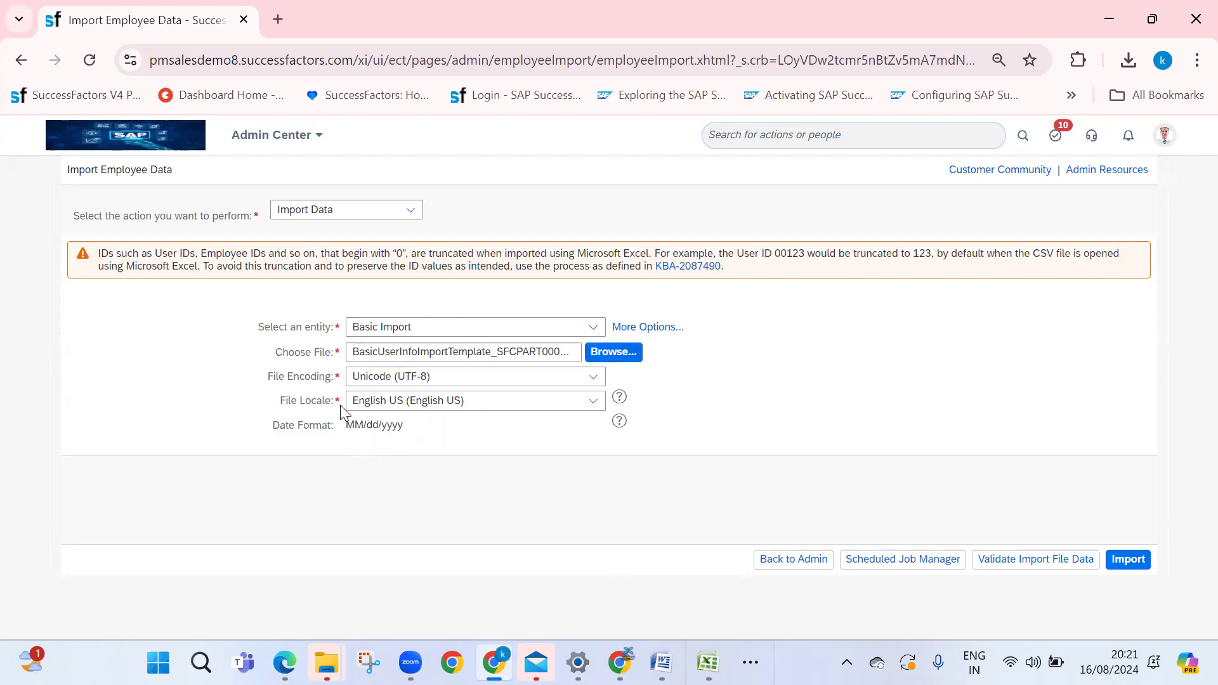
pyautogui.moveTo(348, 423); pyautogui.dragTo(581, 435)
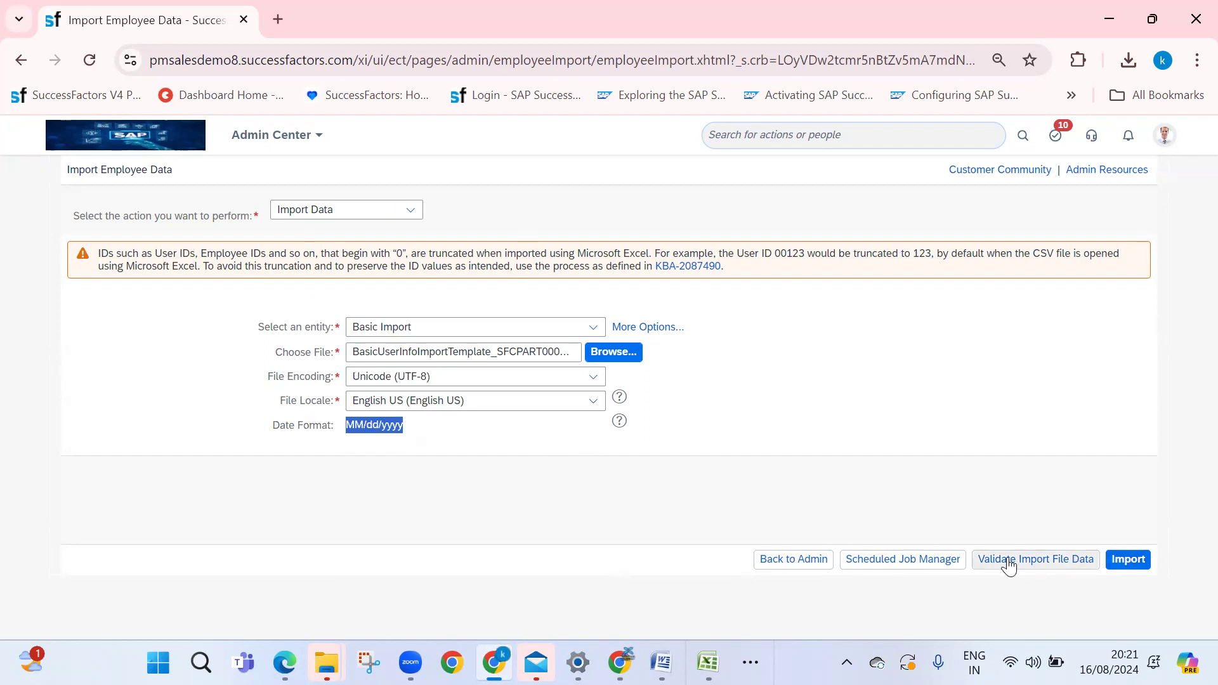
pyautogui.click(708, 662)
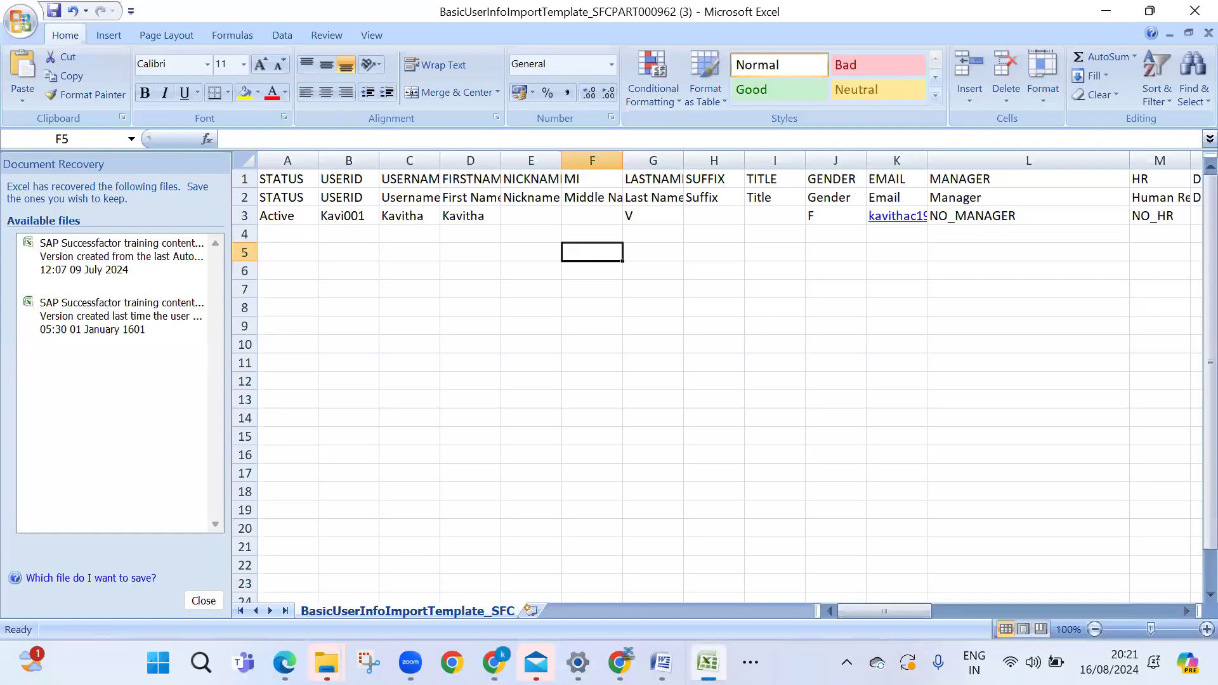
# Validate the Basic Import file and read the error about the missing CUSTOM01 value
pyautogui.hotkey('alt', 'Tab')
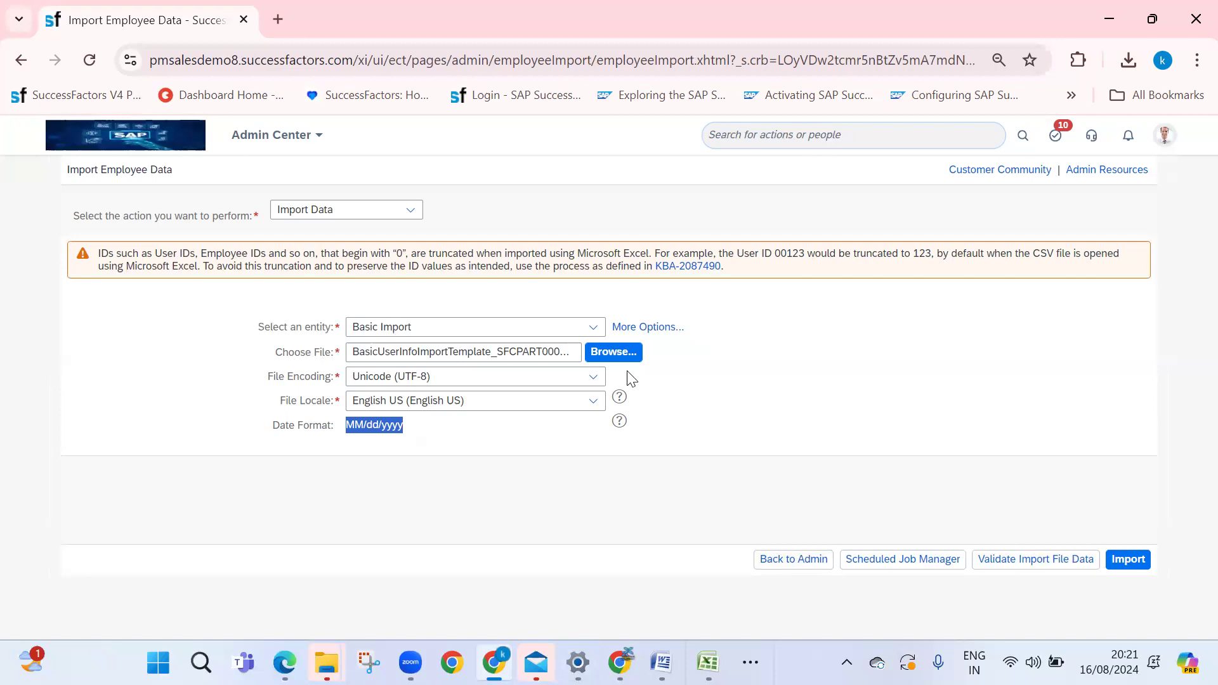
pyautogui.click(1016, 562)
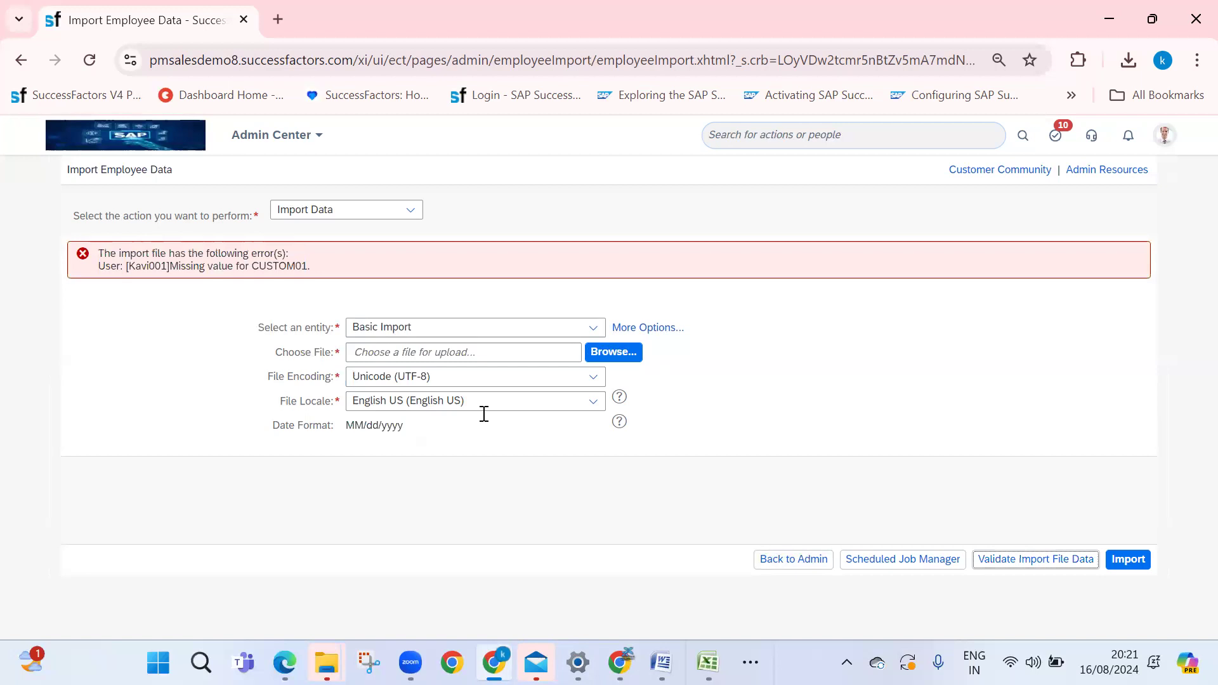
pyautogui.hotkey('alt', 'Tab')
pyautogui.hotkey('alt', 'Tab')
pyautogui.moveTo(103, 267); pyautogui.dragTo(321, 277)
pyautogui.click(260, 271)
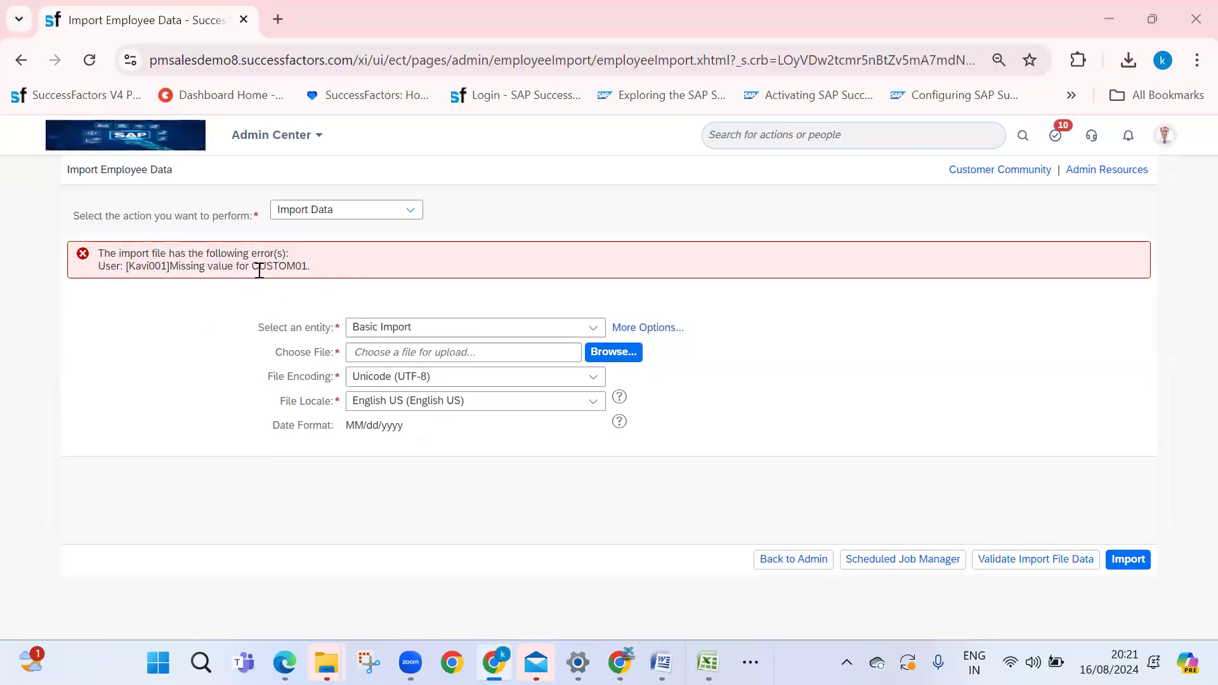
pyautogui.hotkey('alt', 'Tab')
# Locate the CUSTOM01 cell AI3 in row 3, widening column AI to read its label
pyautogui.click(999, 230)
pyautogui.click(1011, 215)
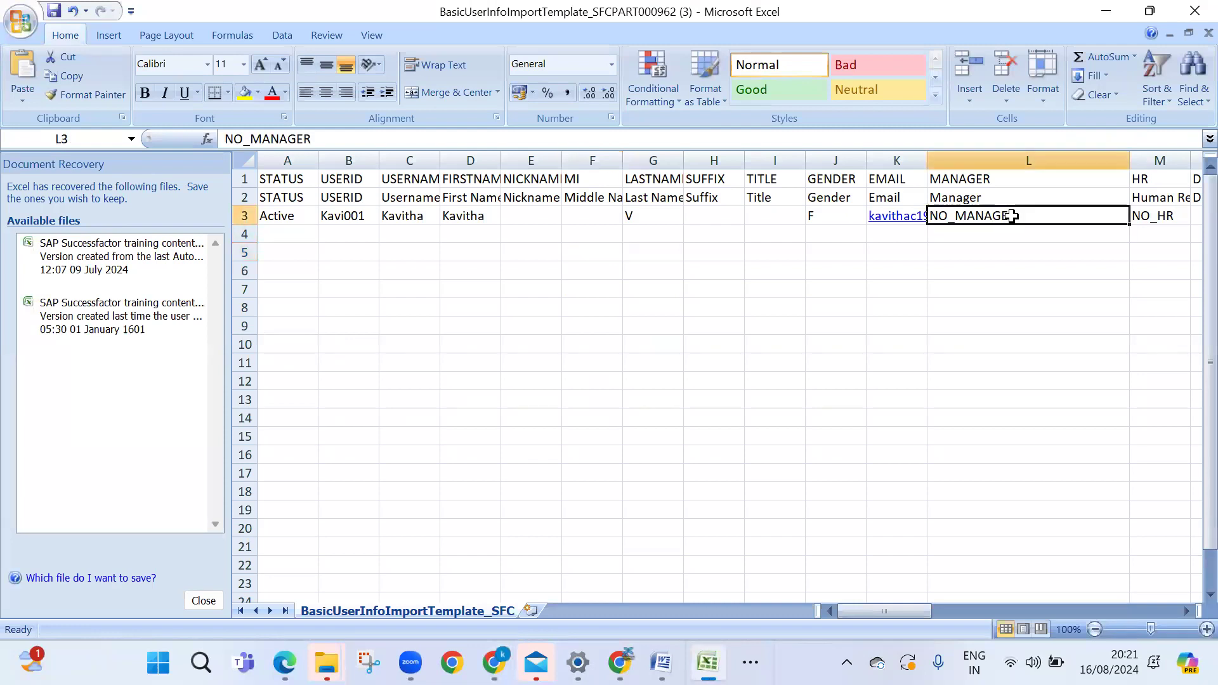
pyautogui.press('Right')
pyautogui.press('Right')
pyautogui.press('Right')
pyautogui.press('Right')
pyautogui.press('Right')
pyautogui.press('Right')
pyautogui.press('Right')
pyautogui.press('Right')
pyautogui.press('Right')
pyautogui.press('Right')
pyautogui.press('Right')
pyautogui.press('Right')
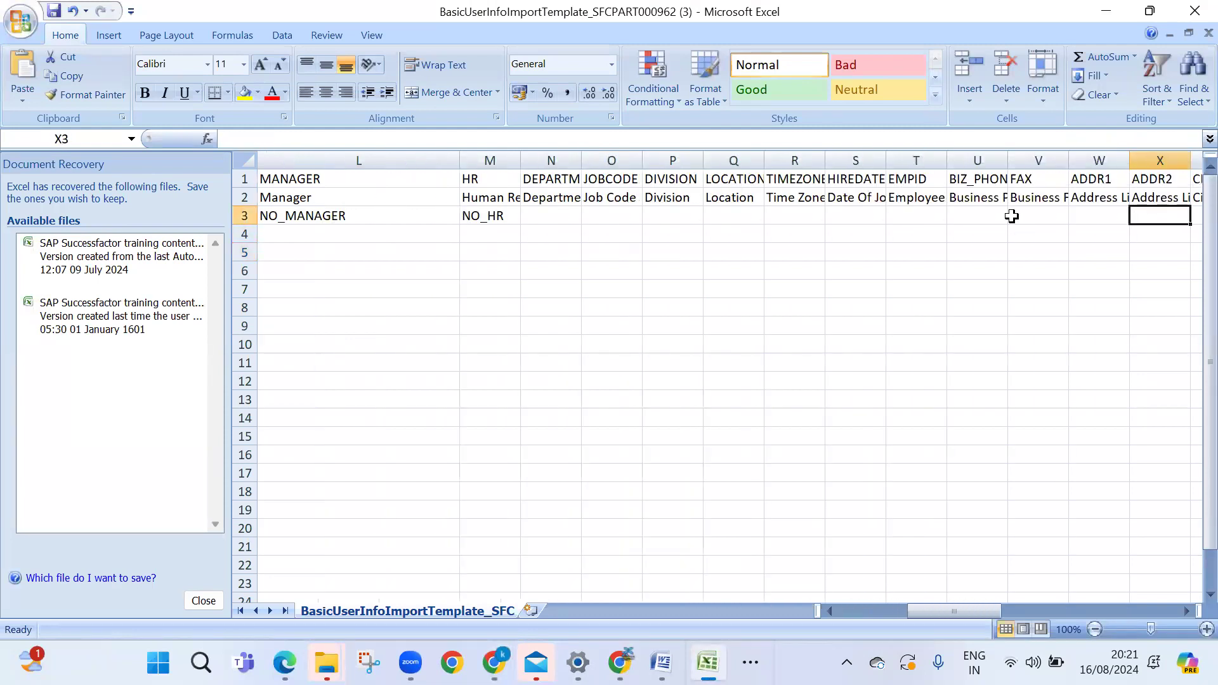
pyautogui.press('Right')
pyautogui.press('Right')
pyautogui.press('Right')
pyautogui.press('Right')
pyautogui.press('Right')
pyautogui.press('Right')
pyautogui.press('Right')
pyautogui.press('Right')
pyautogui.press('Right')
pyautogui.press('Right')
pyautogui.press('Right')
pyautogui.press('Right')
pyautogui.press('Right')
pyautogui.press('Right')
pyautogui.press('Right')
pyautogui.press('Right')
pyautogui.press('Left')
pyautogui.press('Left')
pyautogui.press('Left')
pyautogui.click(787, 201)
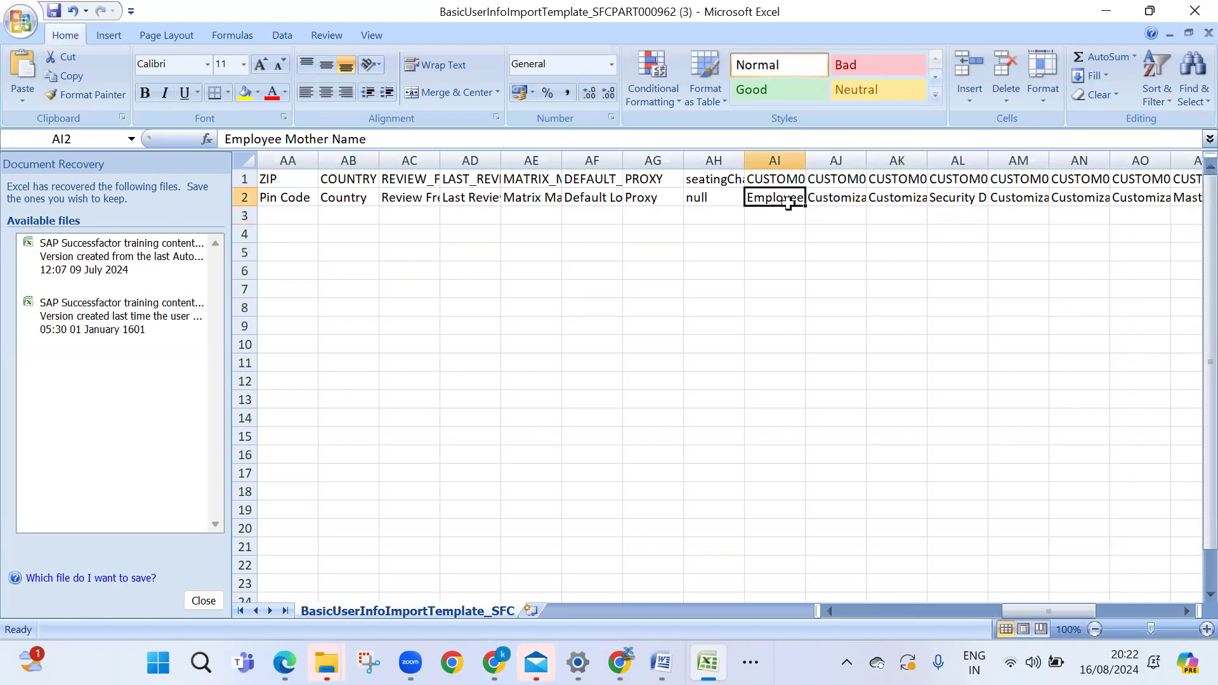
pyautogui.doubleClick(803, 150)
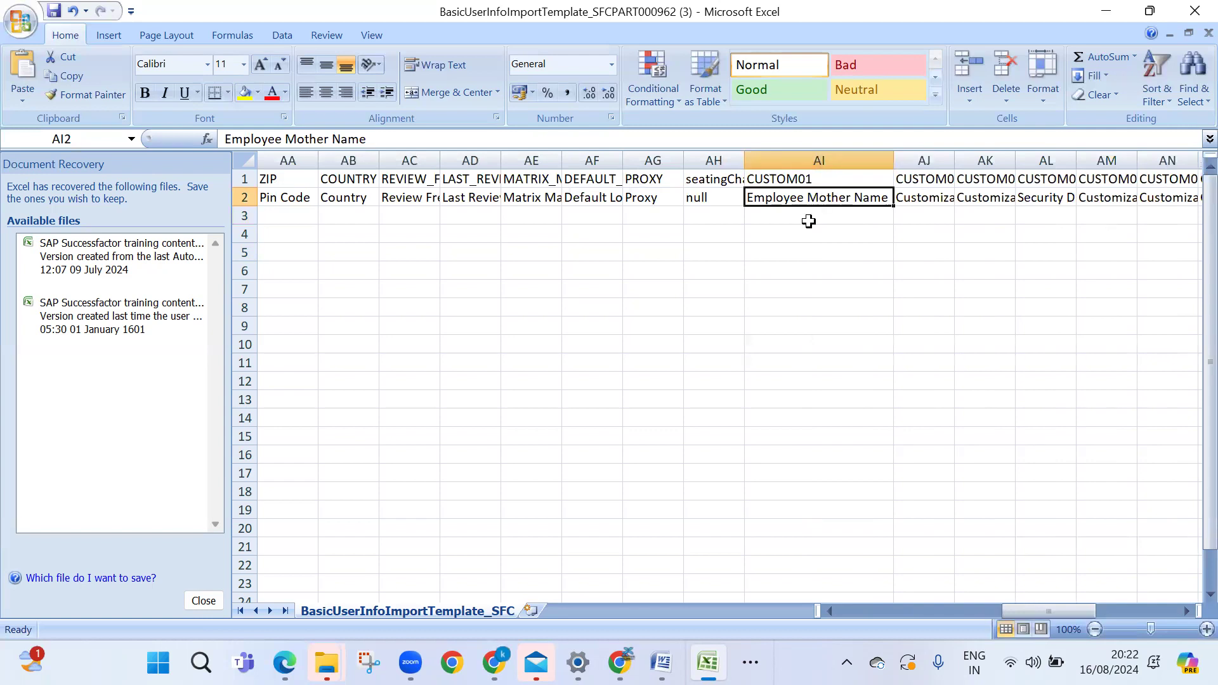
pyautogui.click(809, 219)
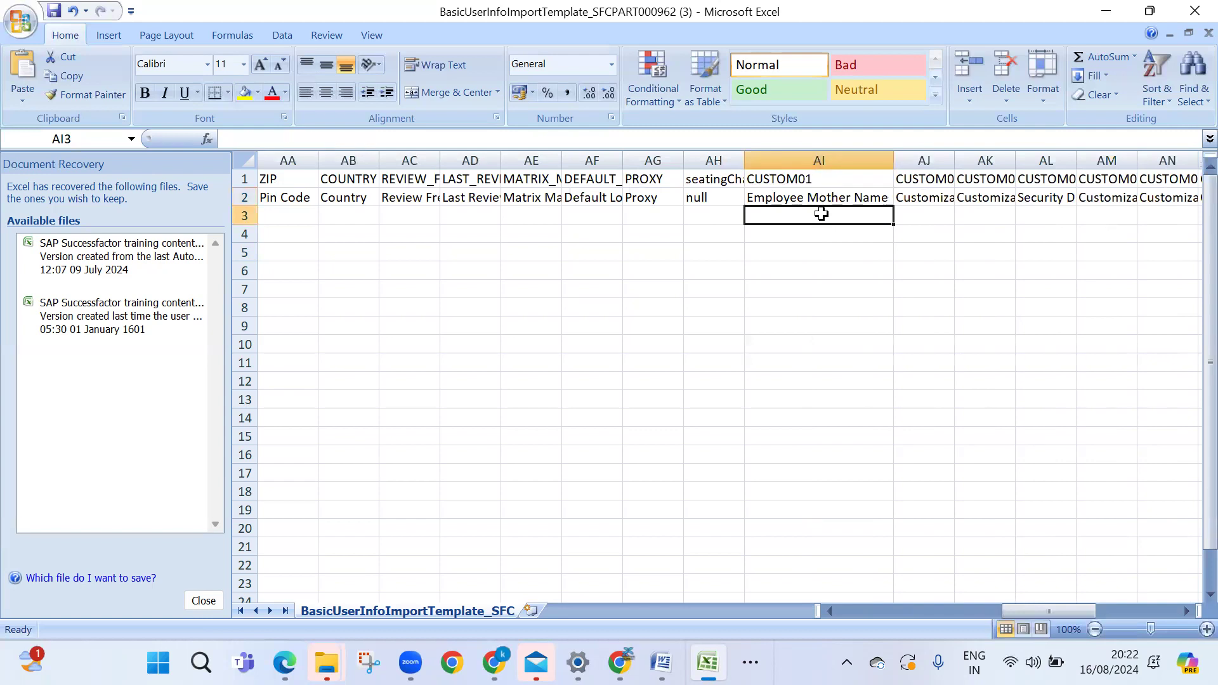
# Enter the employee's mother's name in AI3 and save the template, keeping CSV format
pyautogui.hotkey('alt', 'Tab')
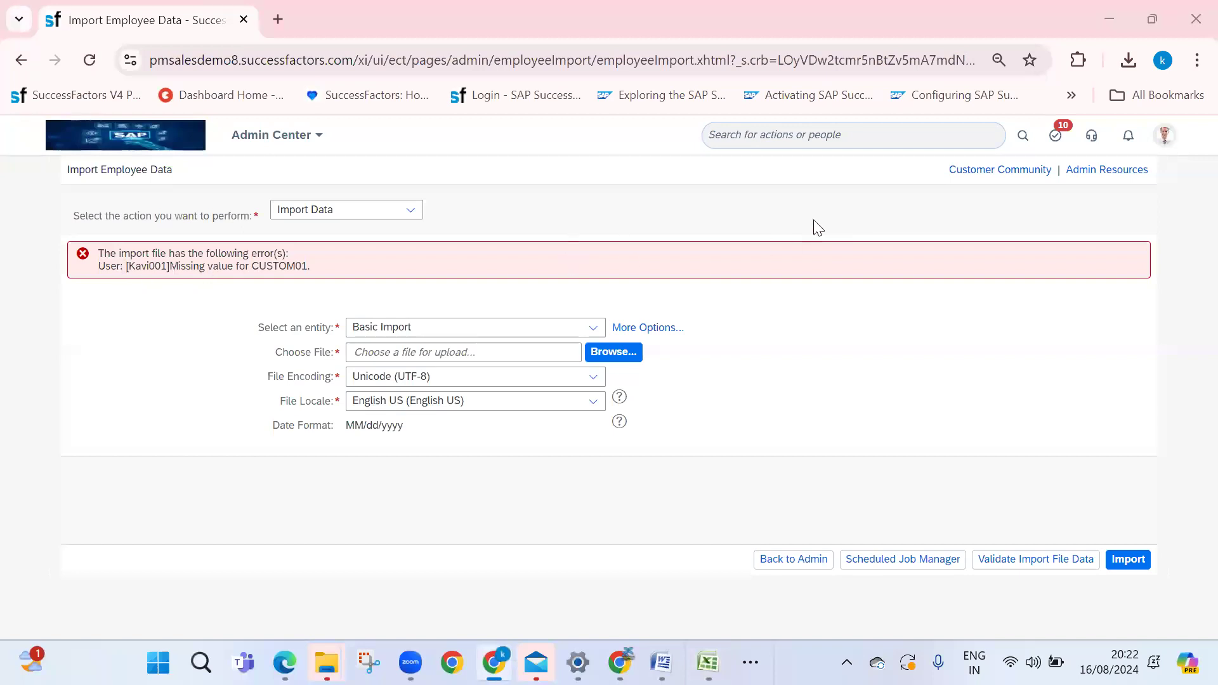
pyautogui.hotkey('alt', 'Tab')
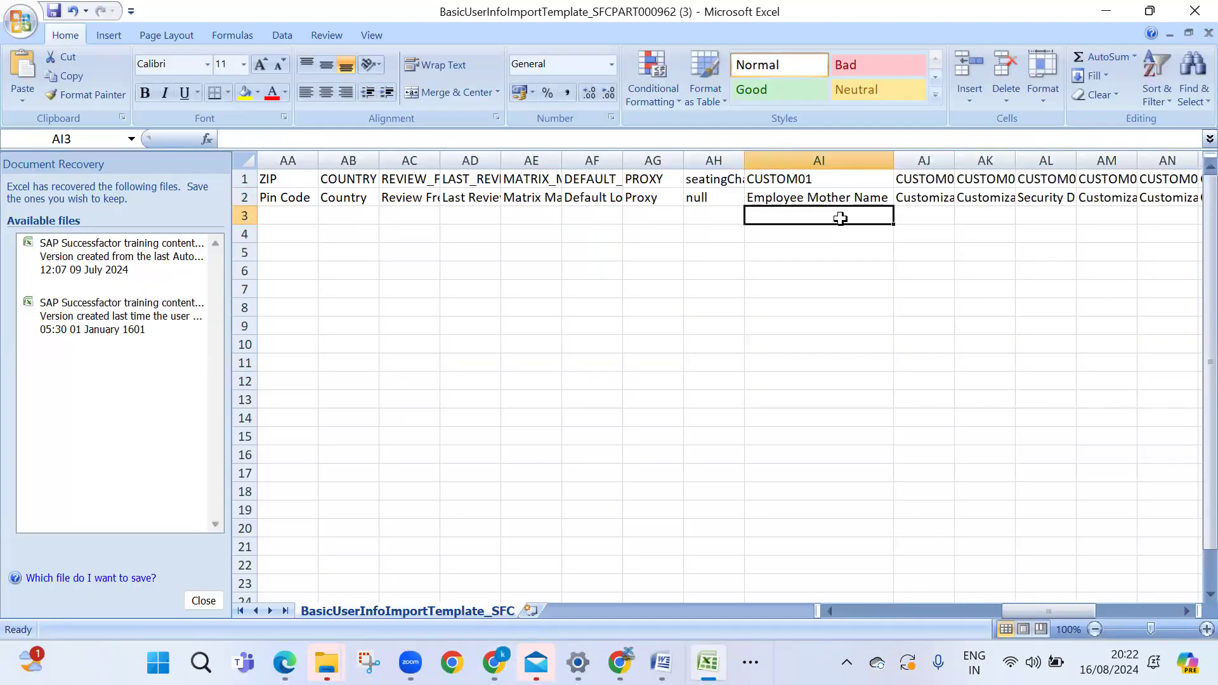
pyautogui.write('Kavitha')
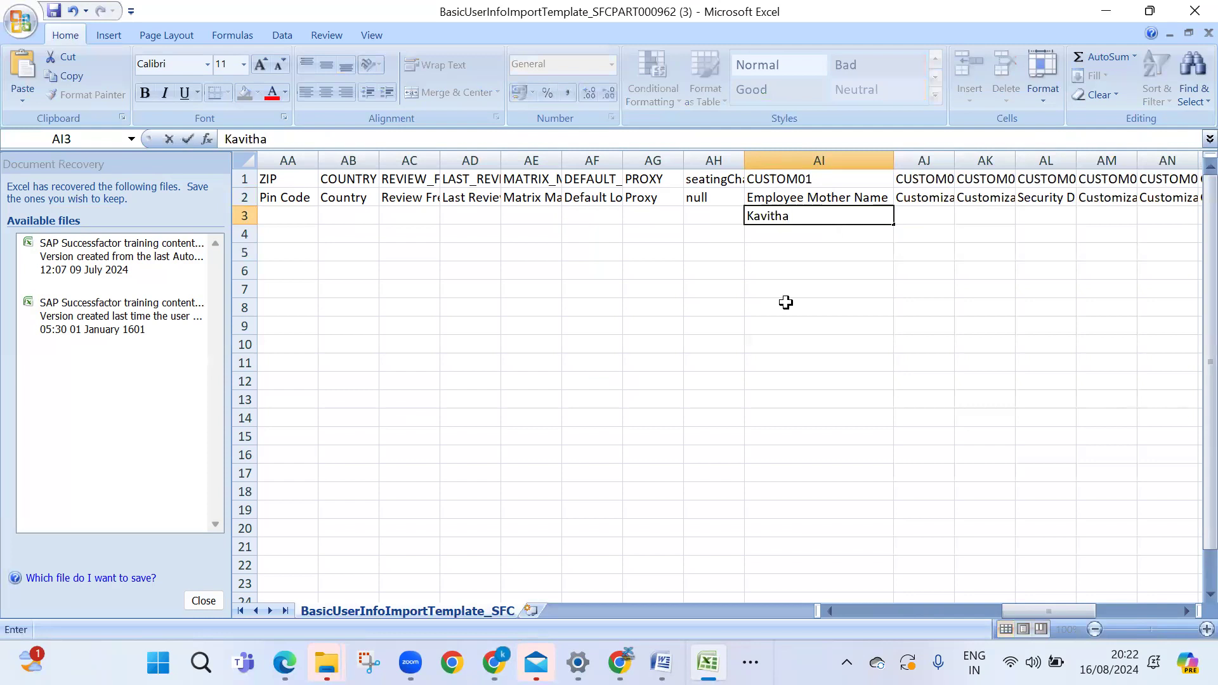
pyautogui.click(786, 303)
pyautogui.hotkey('ctrl', 's')
pyautogui.press('Return')
pyautogui.hotkey('alt', 'Tab')
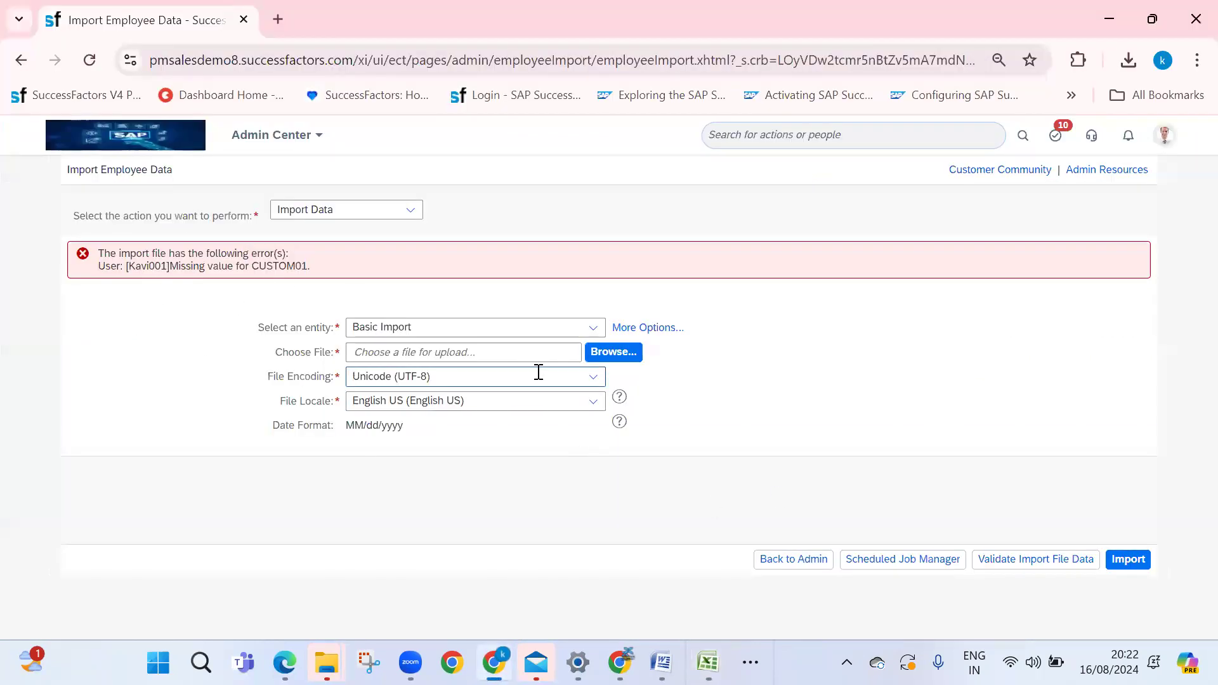
# Attach the updated template, validate it, and start the employee import
pyautogui.click(607, 354)
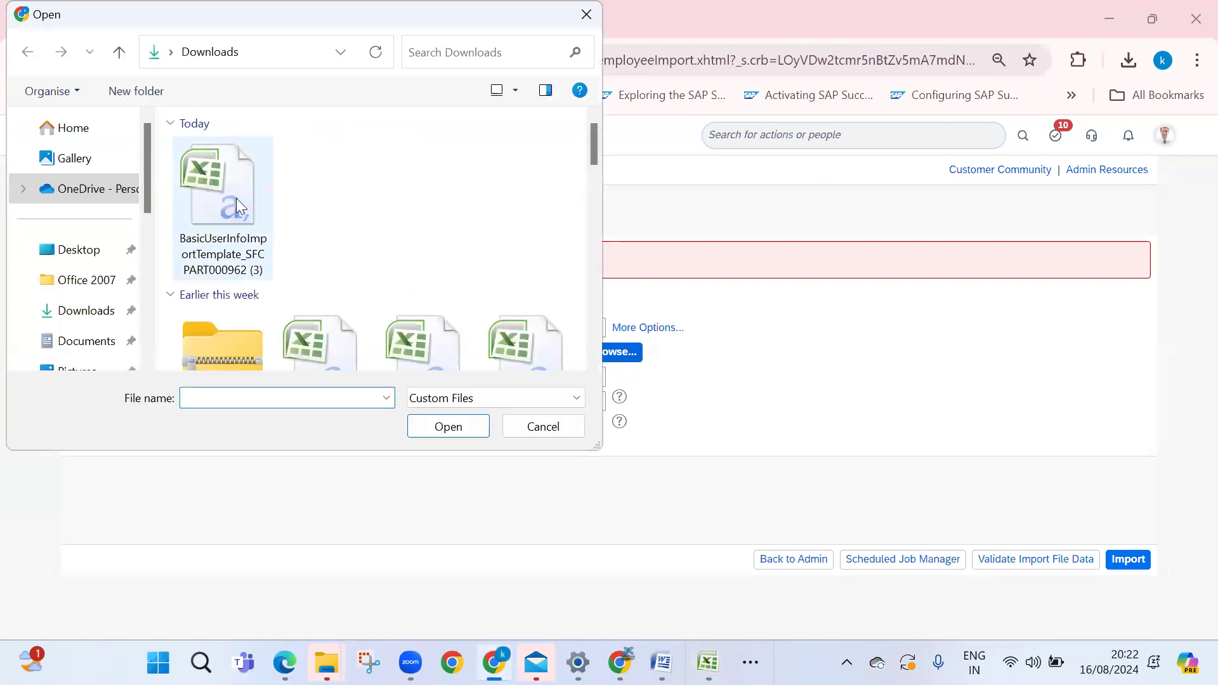
pyautogui.click(238, 206)
pyautogui.click(448, 426)
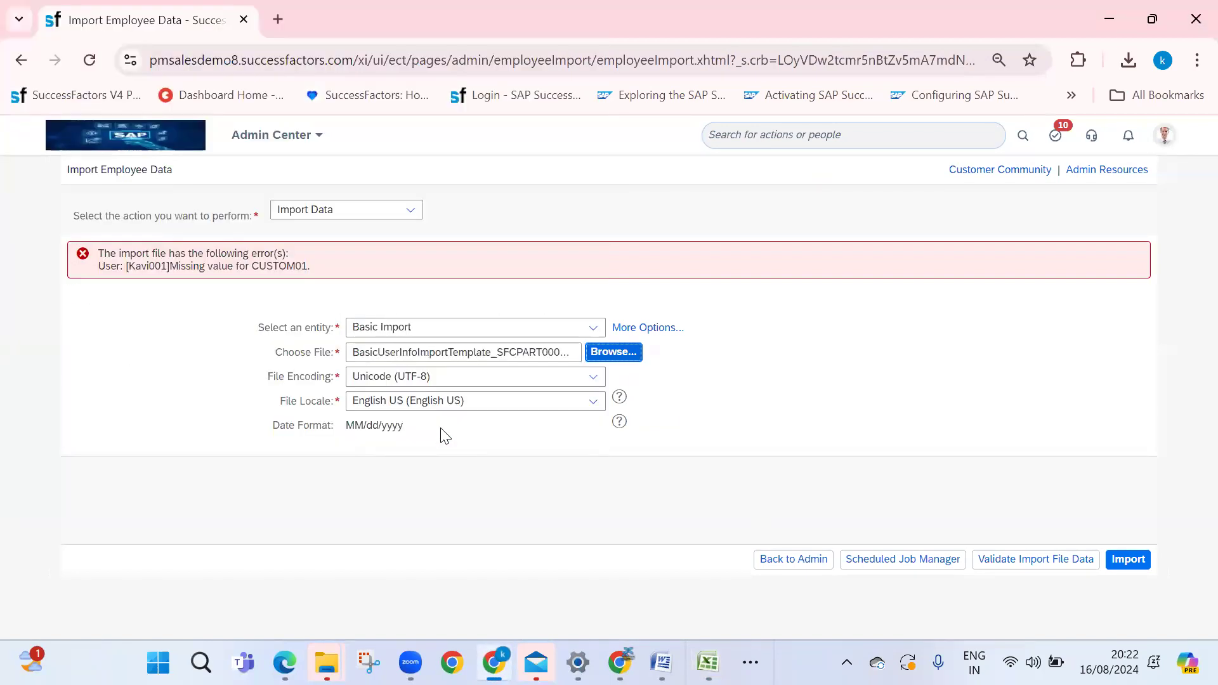
pyautogui.click(1024, 560)
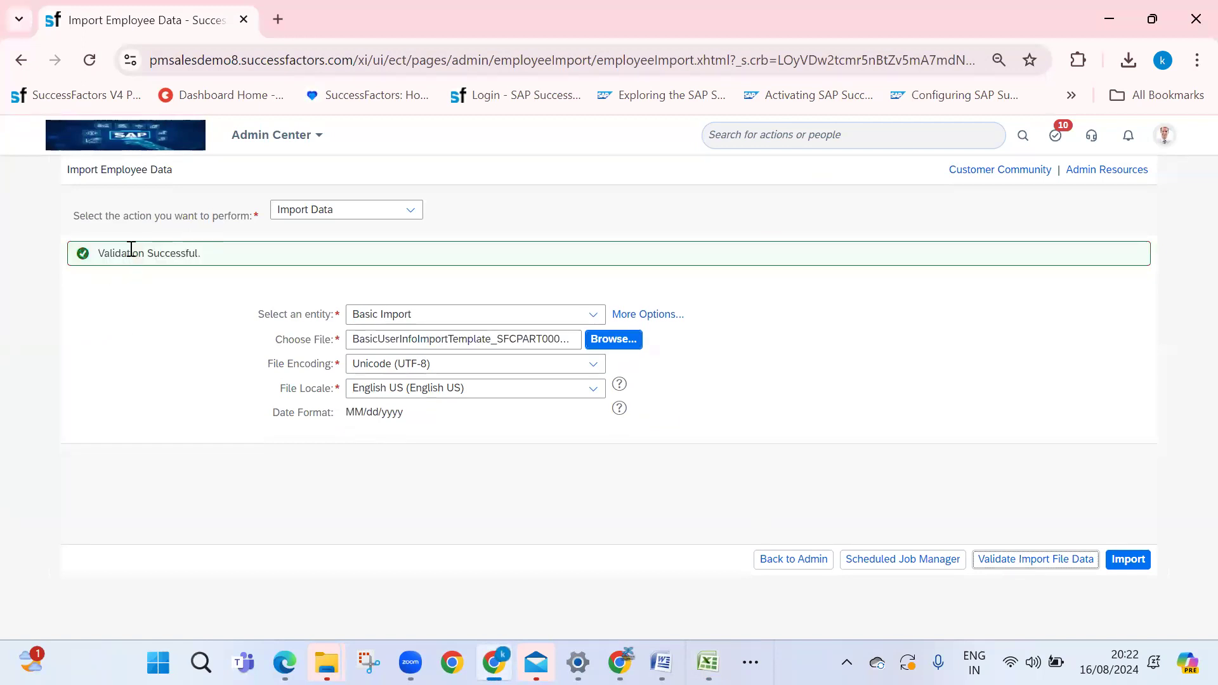
pyautogui.click(1126, 559)
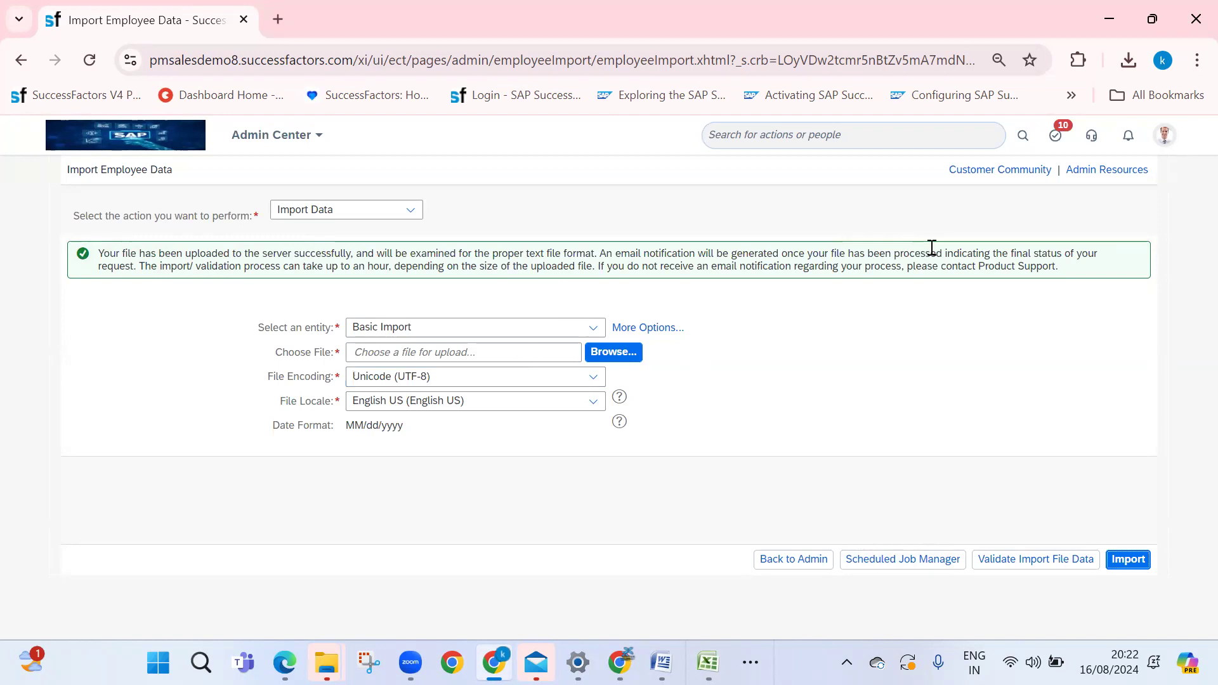
pyautogui.click(905, 573)
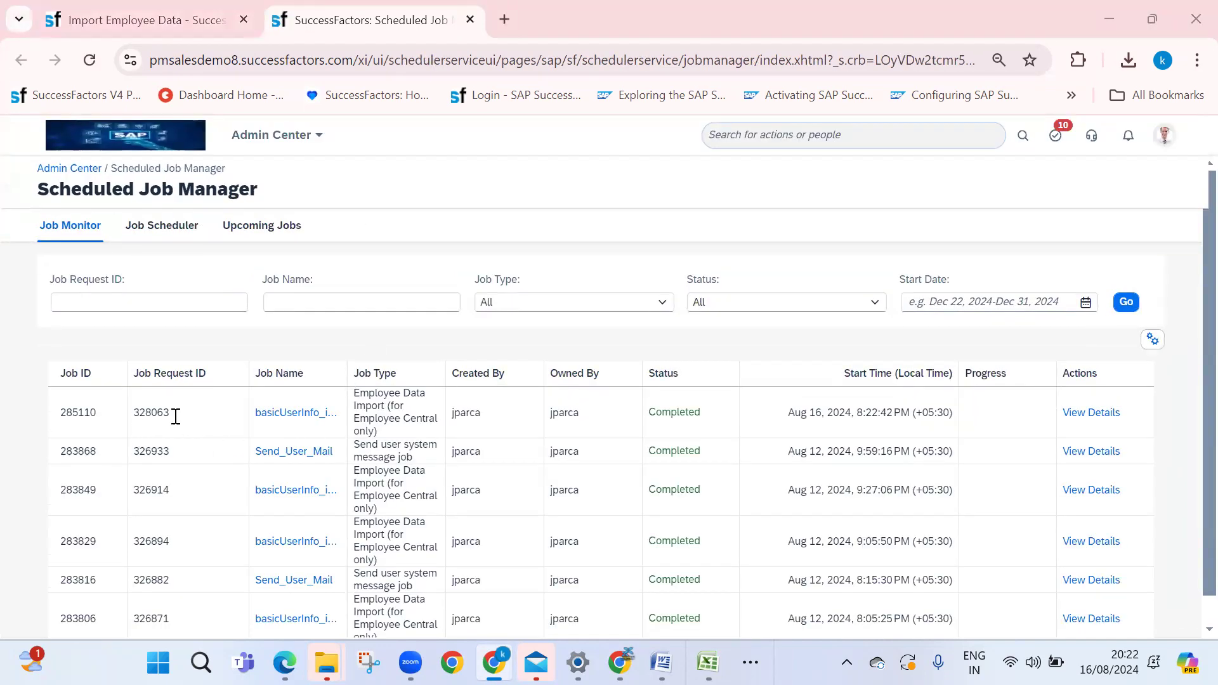
# Open the newest import job's run details and download and open jobResponse285110.csv
pyautogui.doubleClick(468, 413)
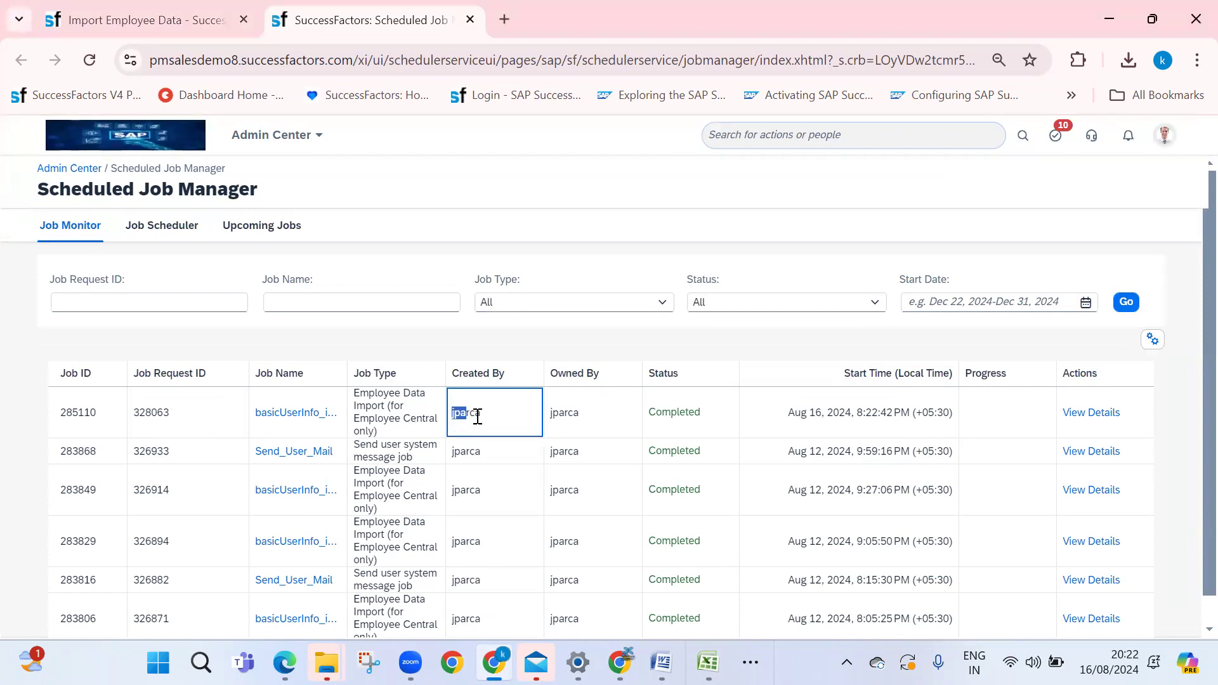
pyautogui.click(1166, 139)
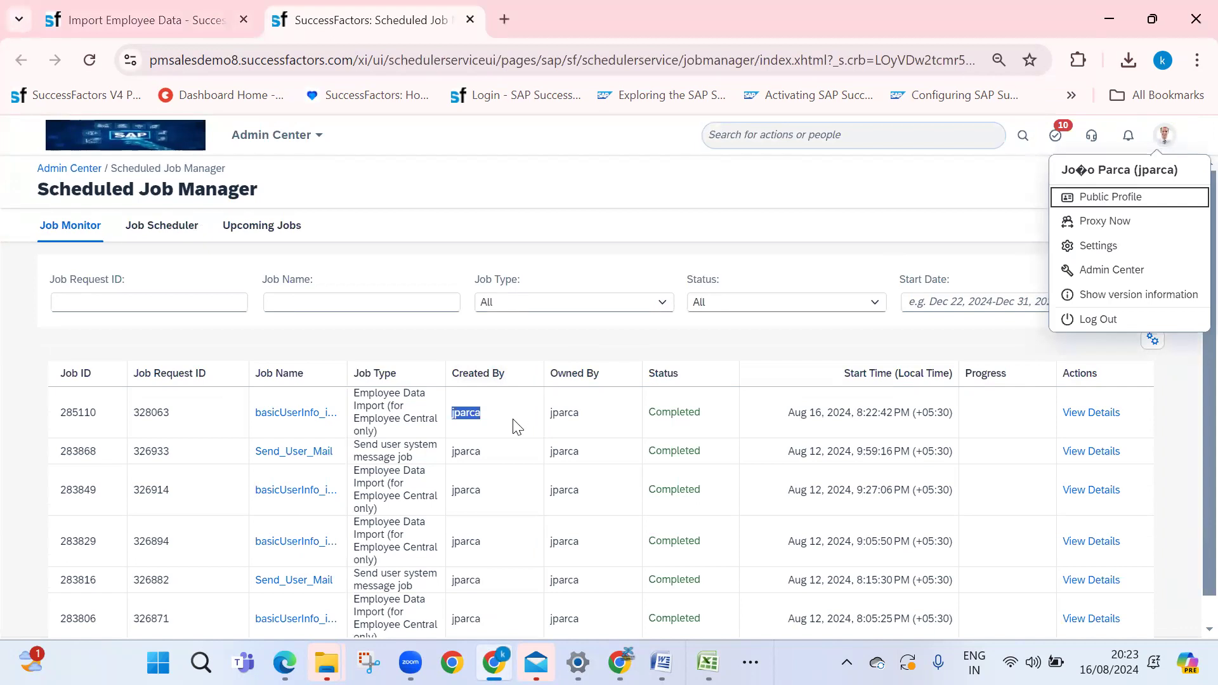
pyautogui.click(768, 425)
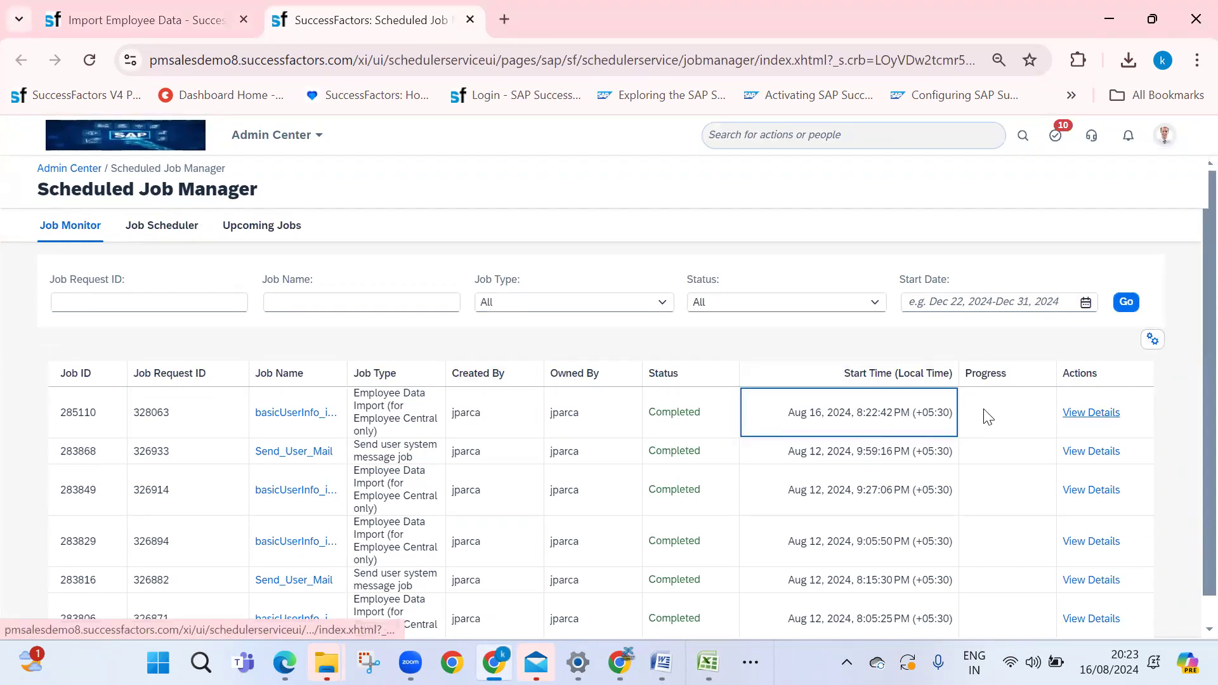
pyautogui.click(1082, 414)
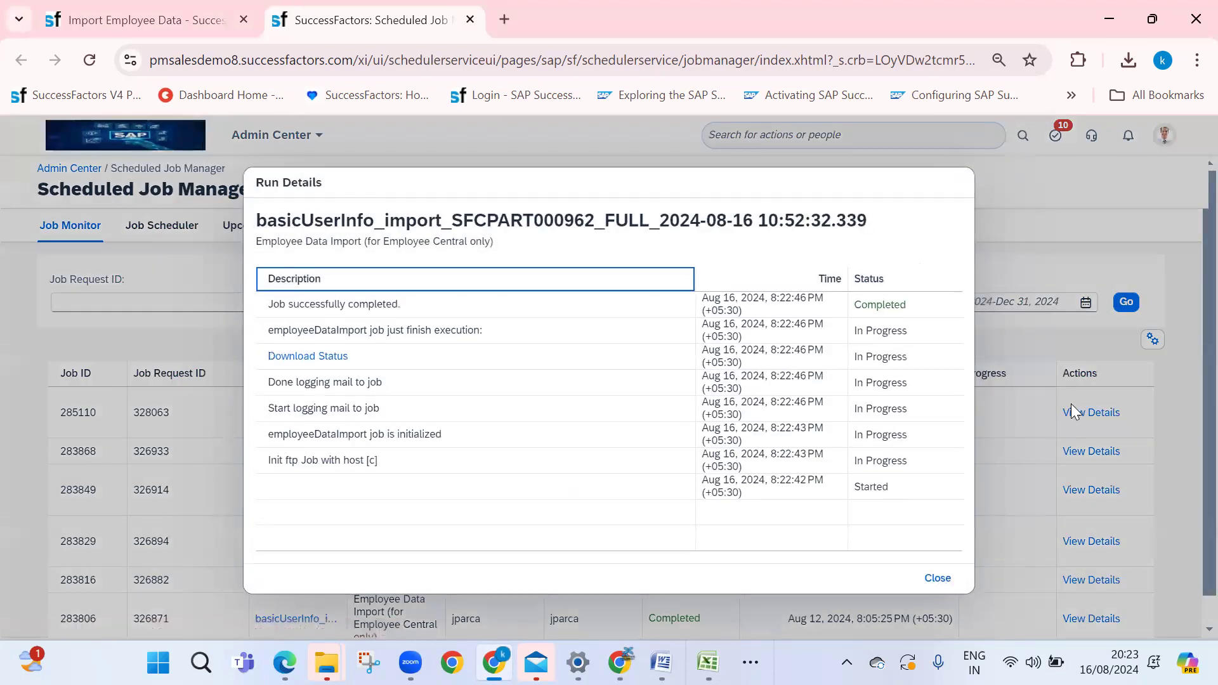
pyautogui.click(307, 354)
pyautogui.click(1128, 60)
pyautogui.click(1097, 106)
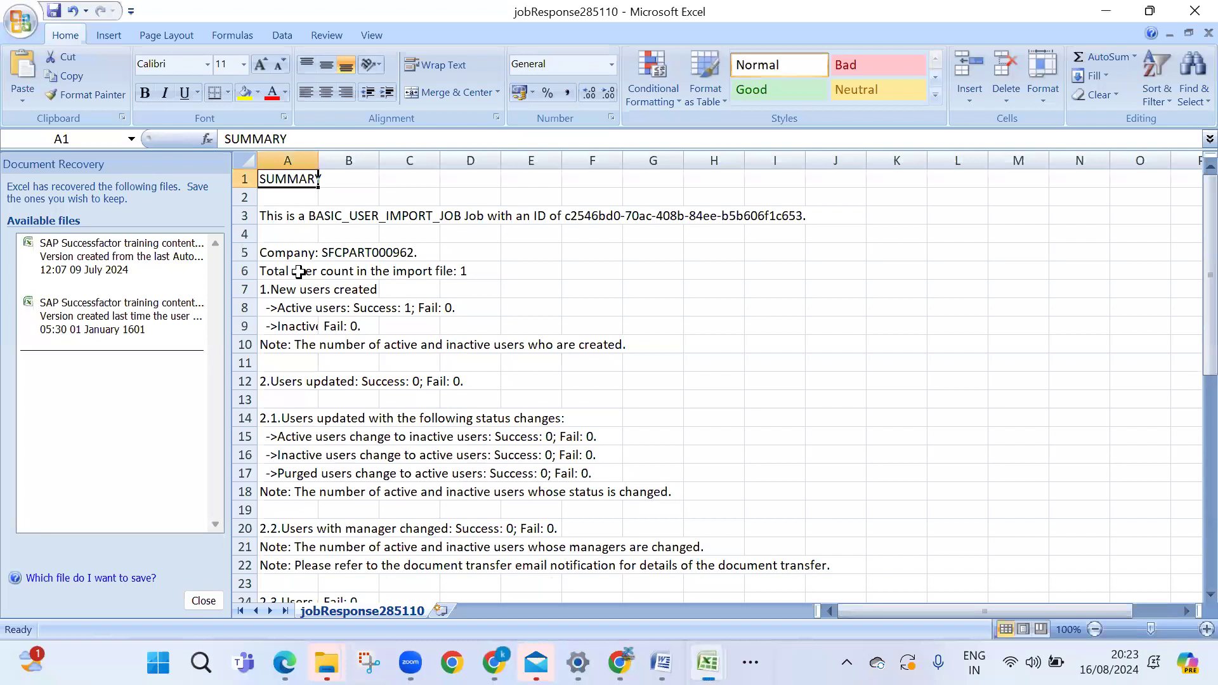
# Check the report's one successfully created active user, close Run Details, and go Home
pyautogui.click(449, 269)
pyautogui.click(474, 306)
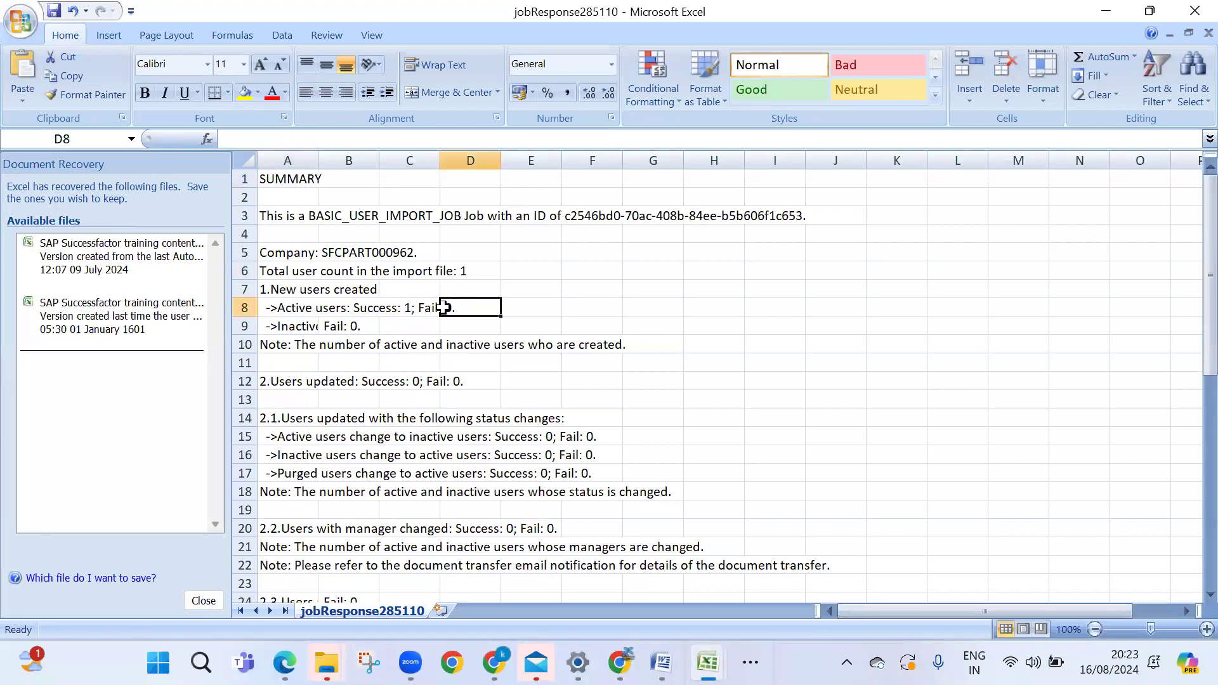
pyautogui.click(619, 663)
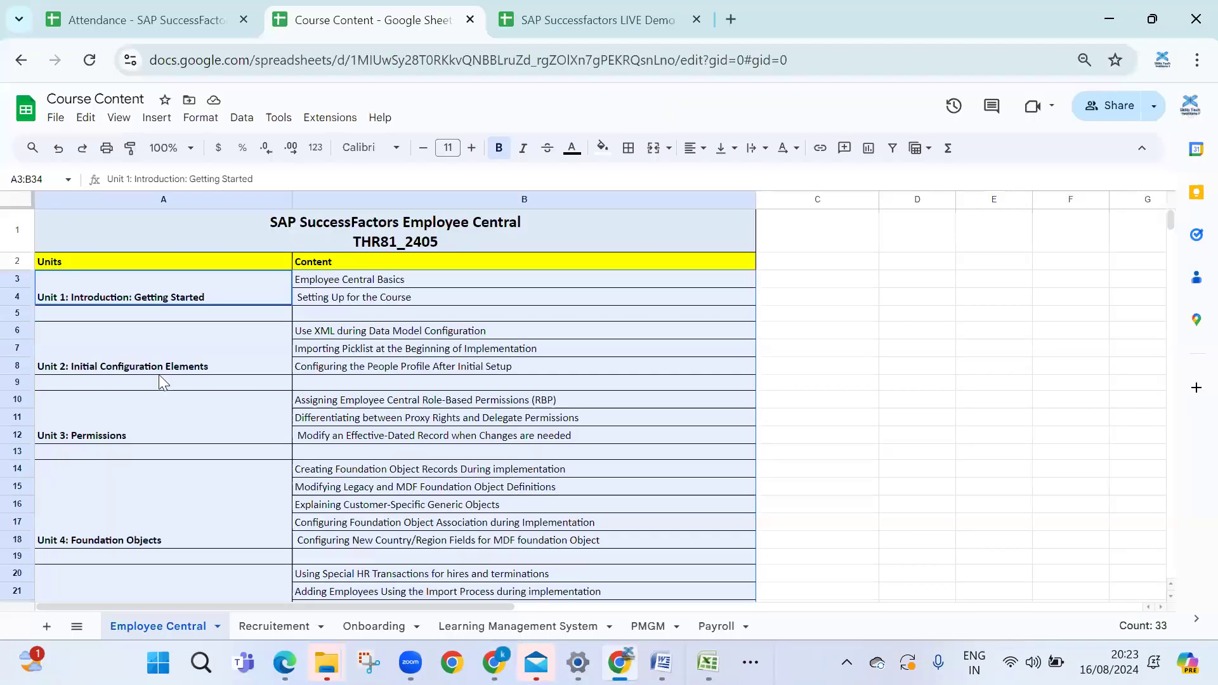
pyautogui.click(495, 663)
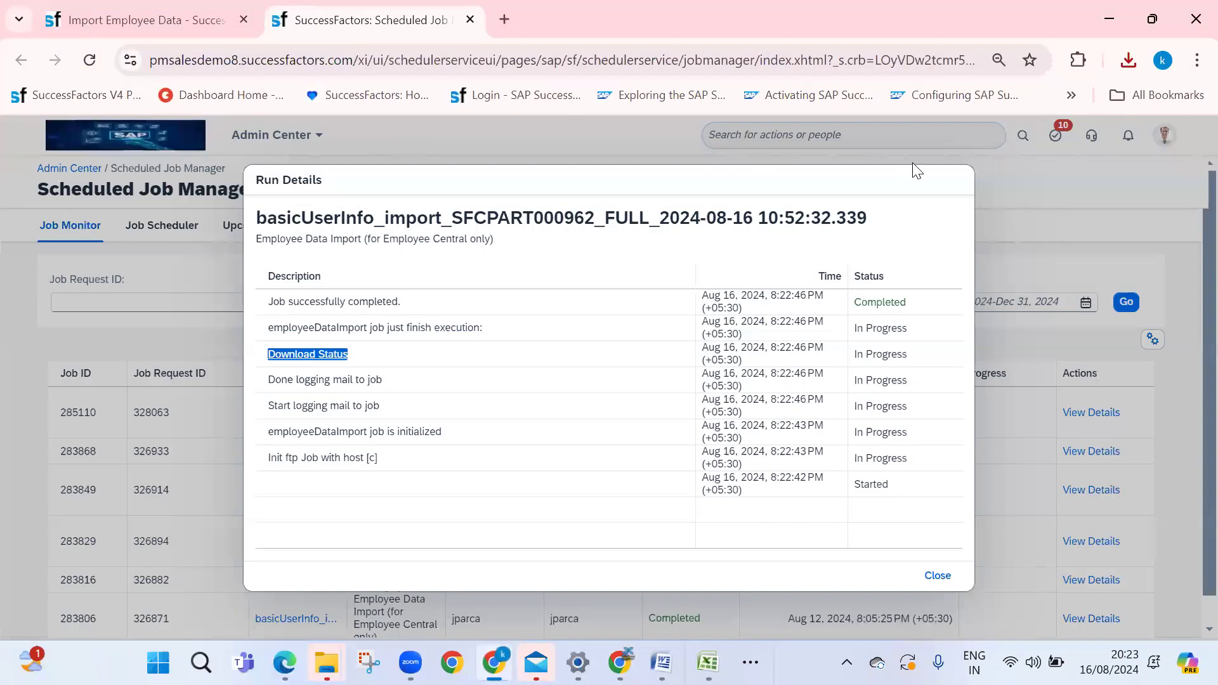
pyautogui.click(927, 574)
pyautogui.click(276, 134)
pyautogui.click(282, 161)
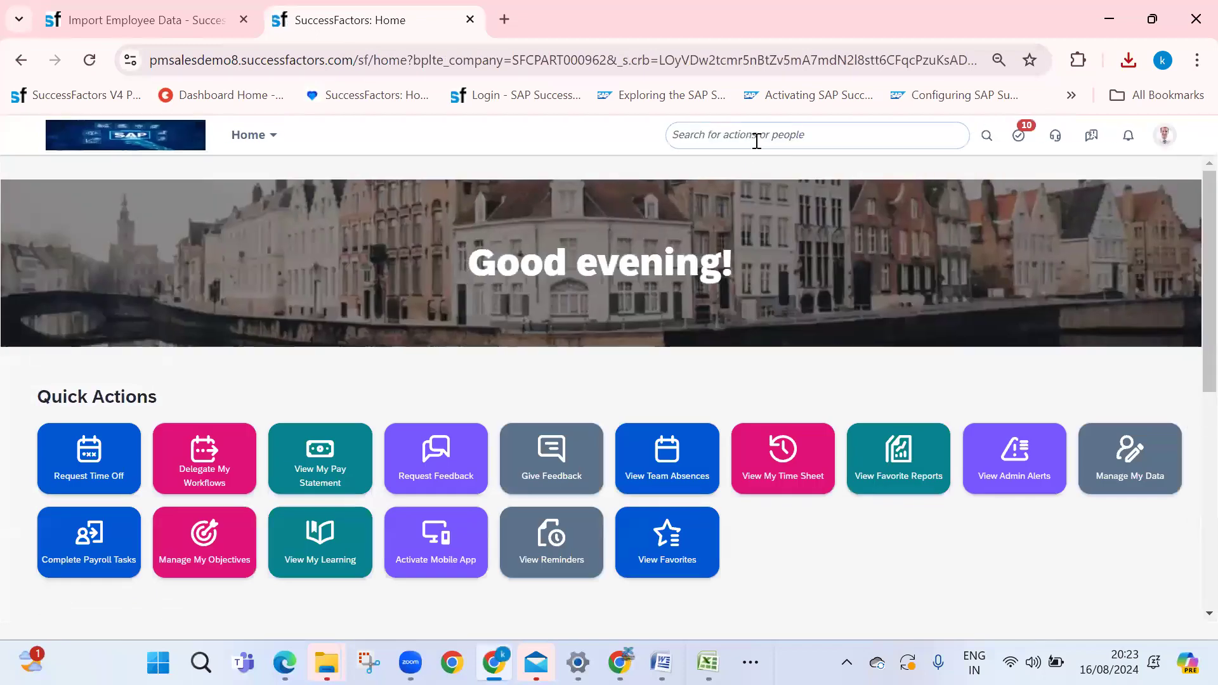
# Search for the new employee by name and open their full People Profile
pyautogui.click(756, 137)
pyautogui.write('kavitha')
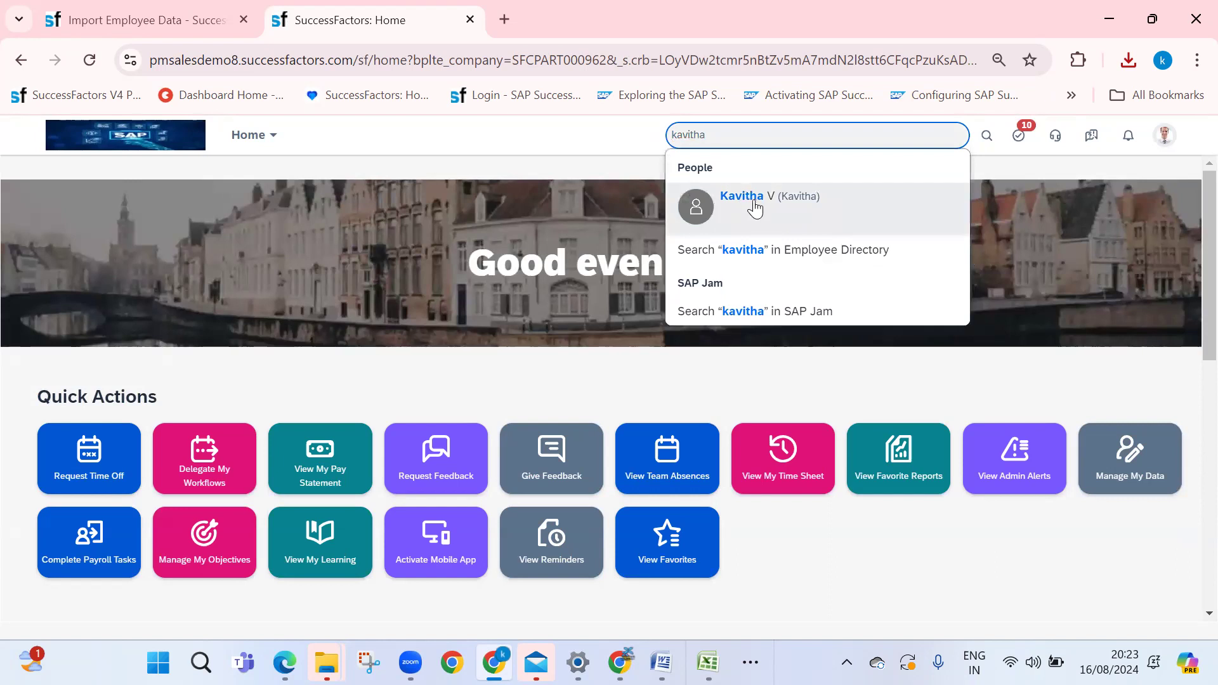
pyautogui.click(756, 206)
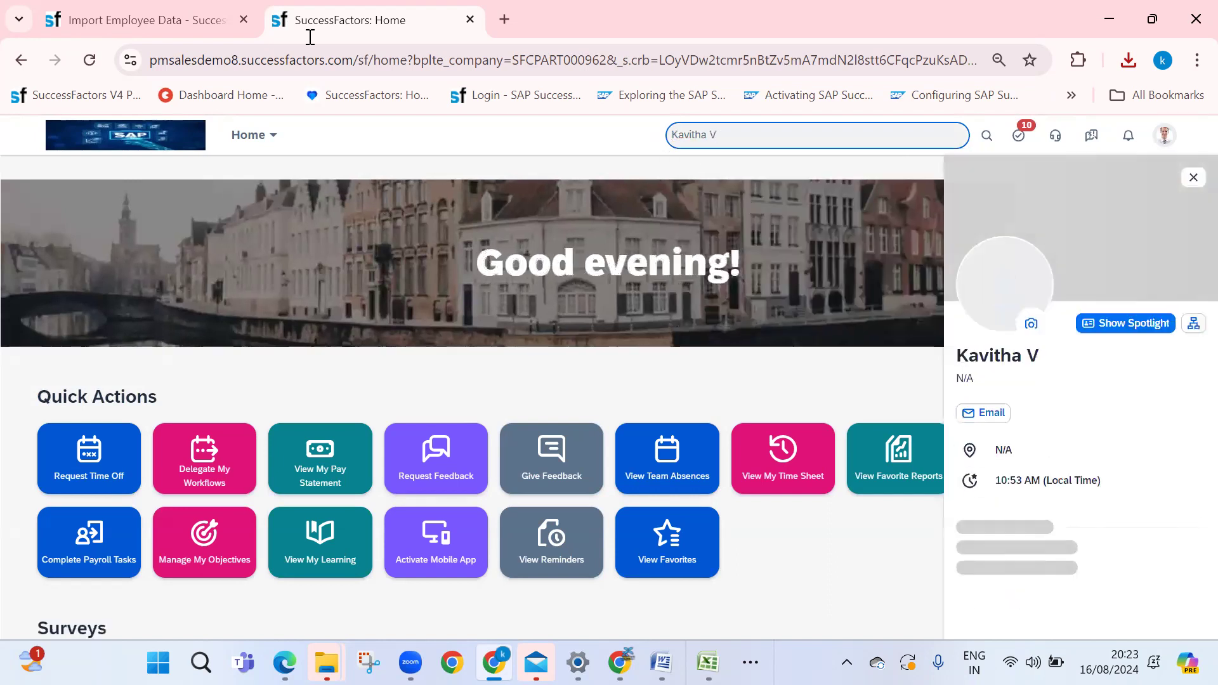
pyautogui.click(1113, 324)
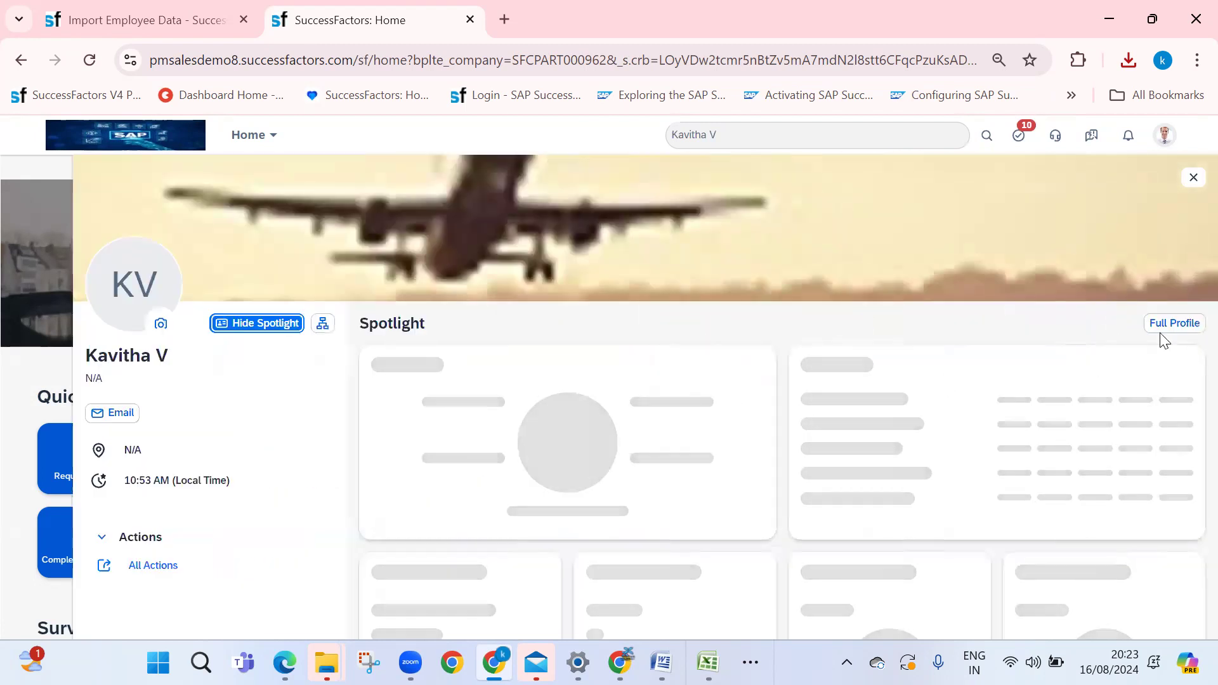
pyautogui.click(1160, 328)
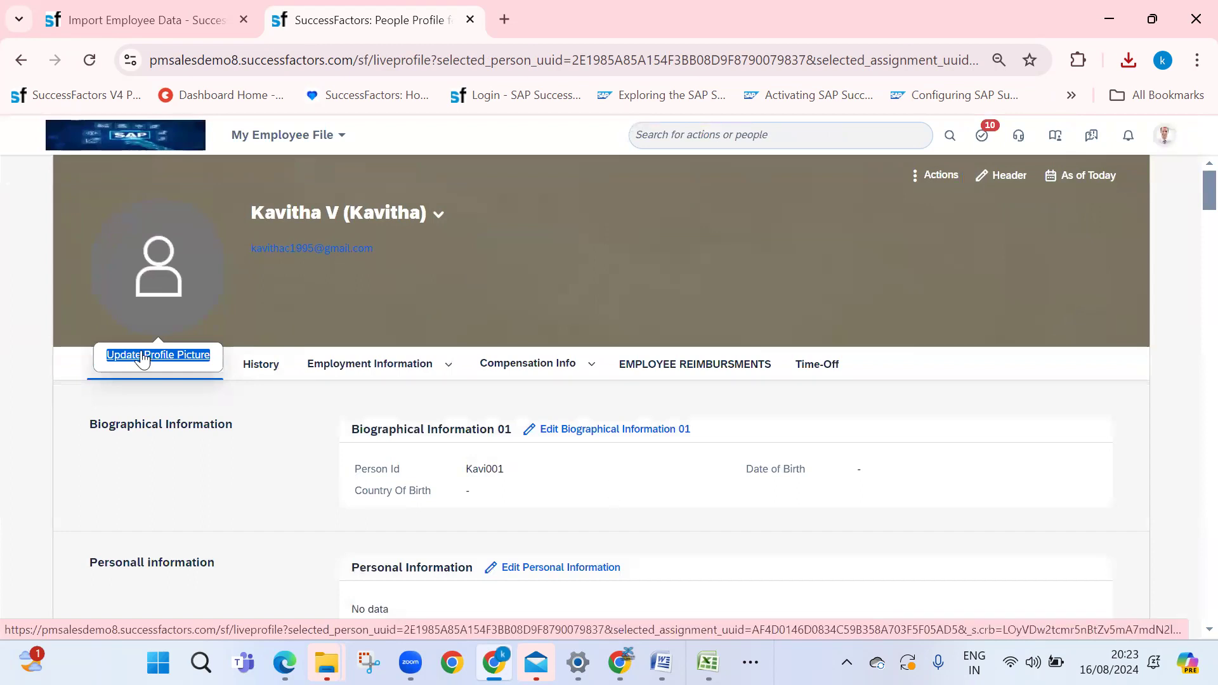
# Scroll through the new employee's profile sections and person ID, then return Home
pyautogui.scroll(-2, 694, 318)
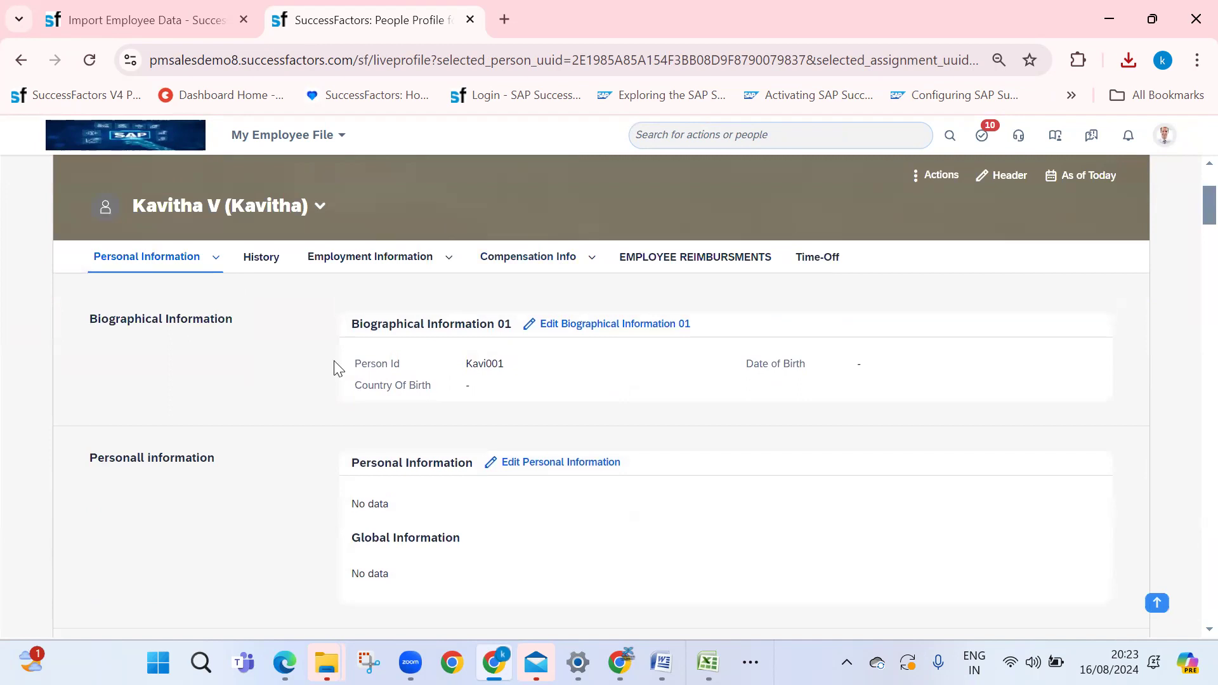
pyautogui.moveTo(457, 366); pyautogui.dragTo(541, 386)
pyautogui.click(536, 383)
pyautogui.scroll(-1, 538, 379)
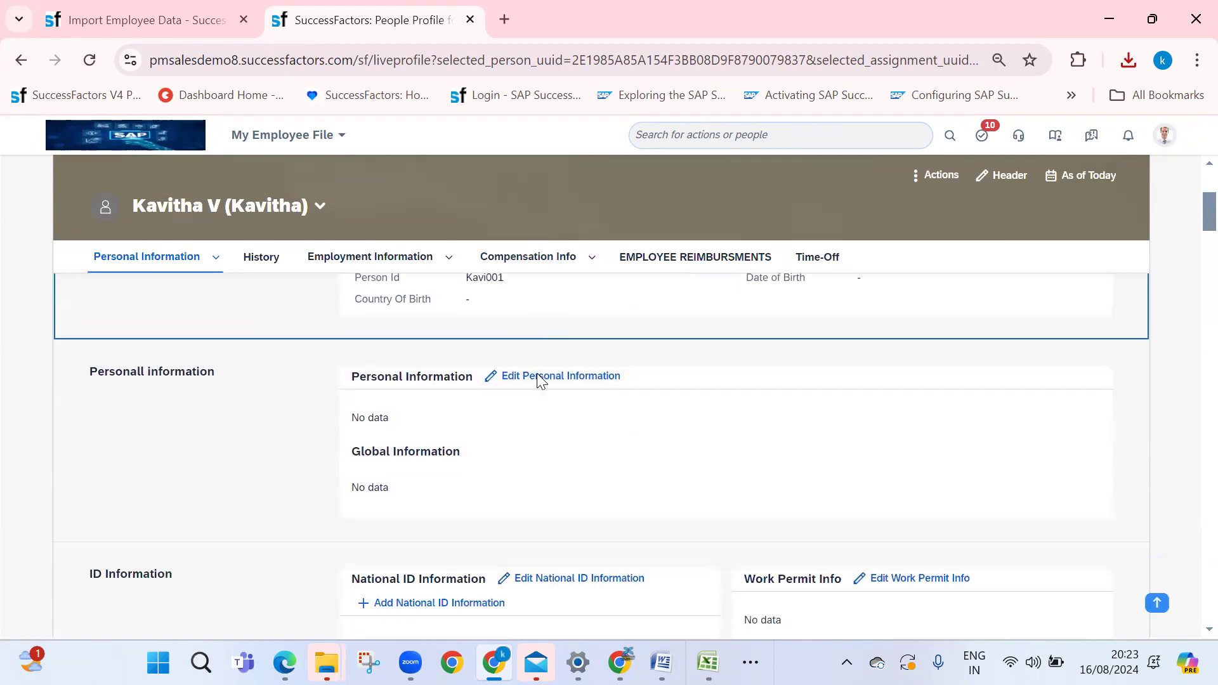
pyautogui.scroll(-4, 557, 429)
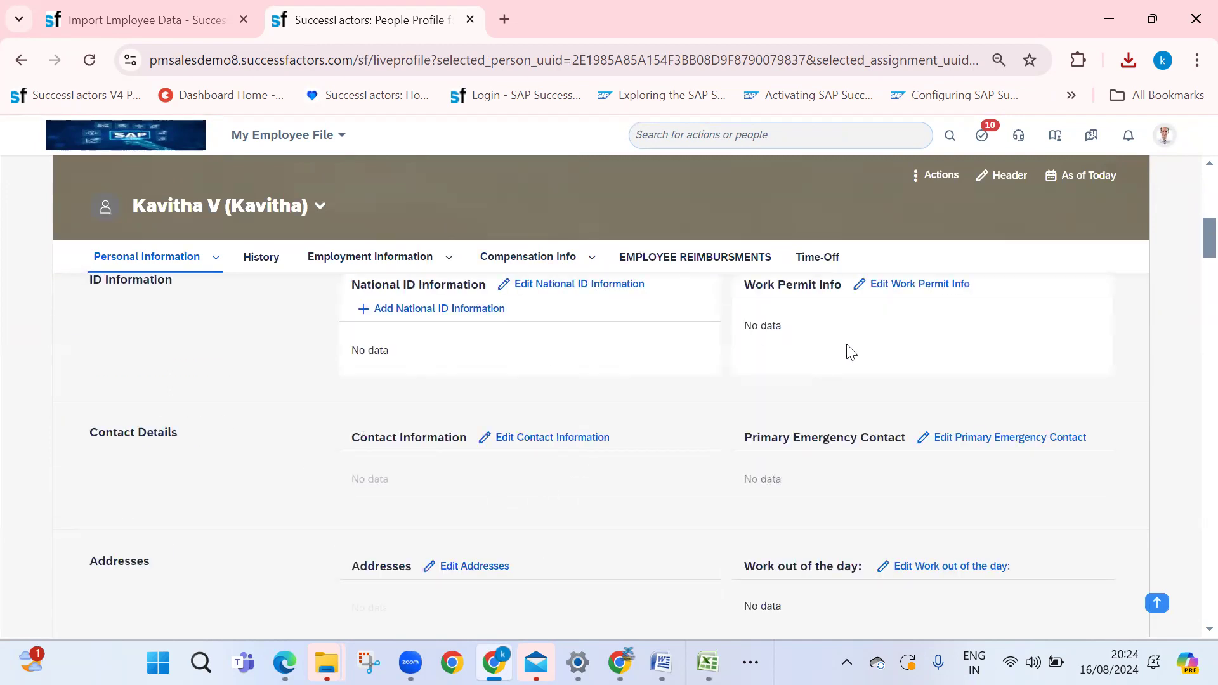
pyautogui.scroll(-5, 842, 527)
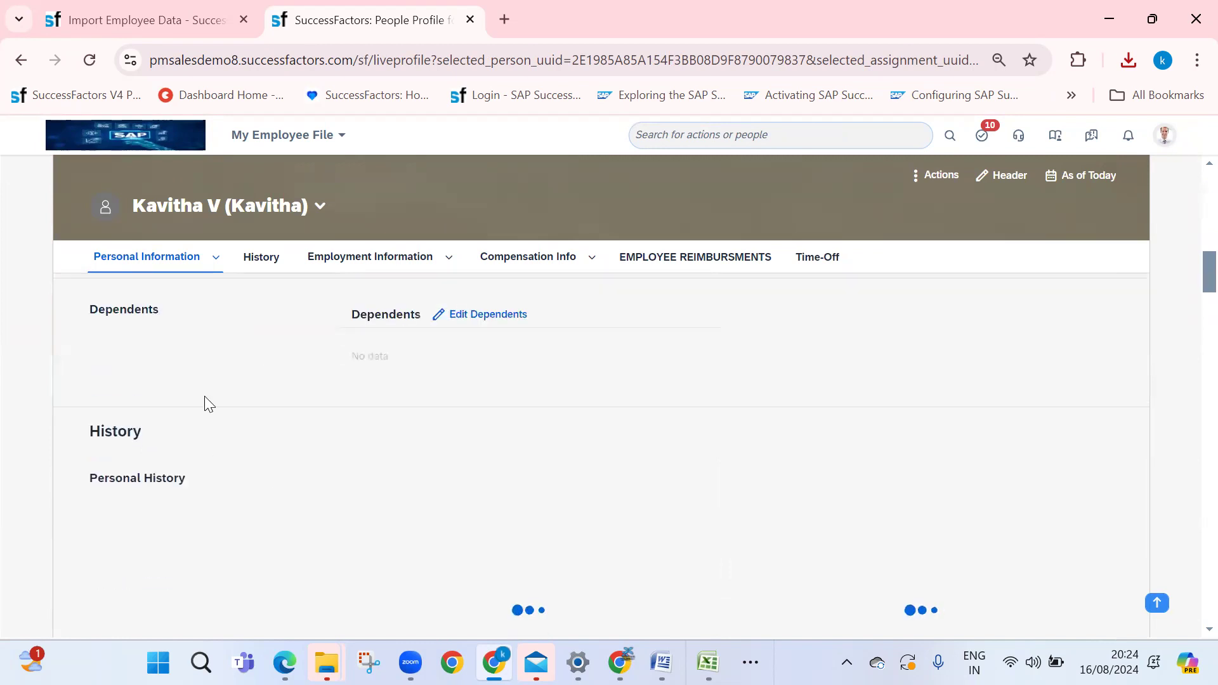
pyautogui.scroll(-1, 577, 424)
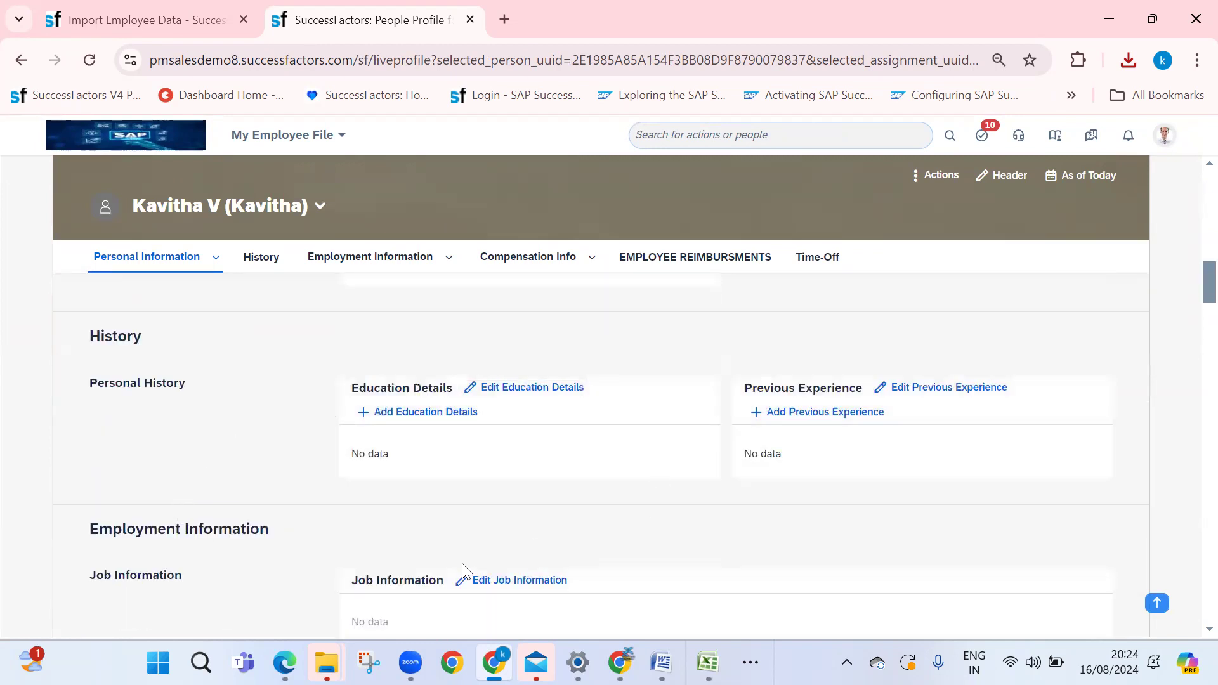
pyautogui.scroll(-1, 462, 563)
pyautogui.scroll(-1, 358, 257)
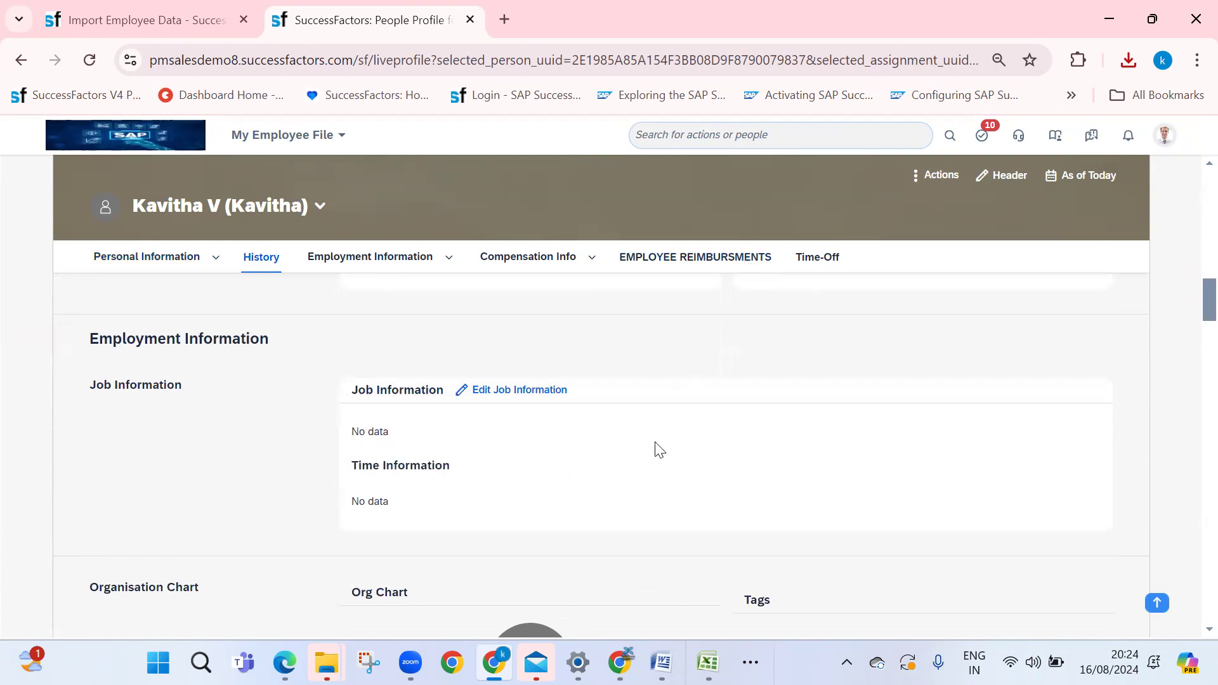
pyautogui.scroll(-5, 525, 550)
pyautogui.scroll(16, 506, 380)
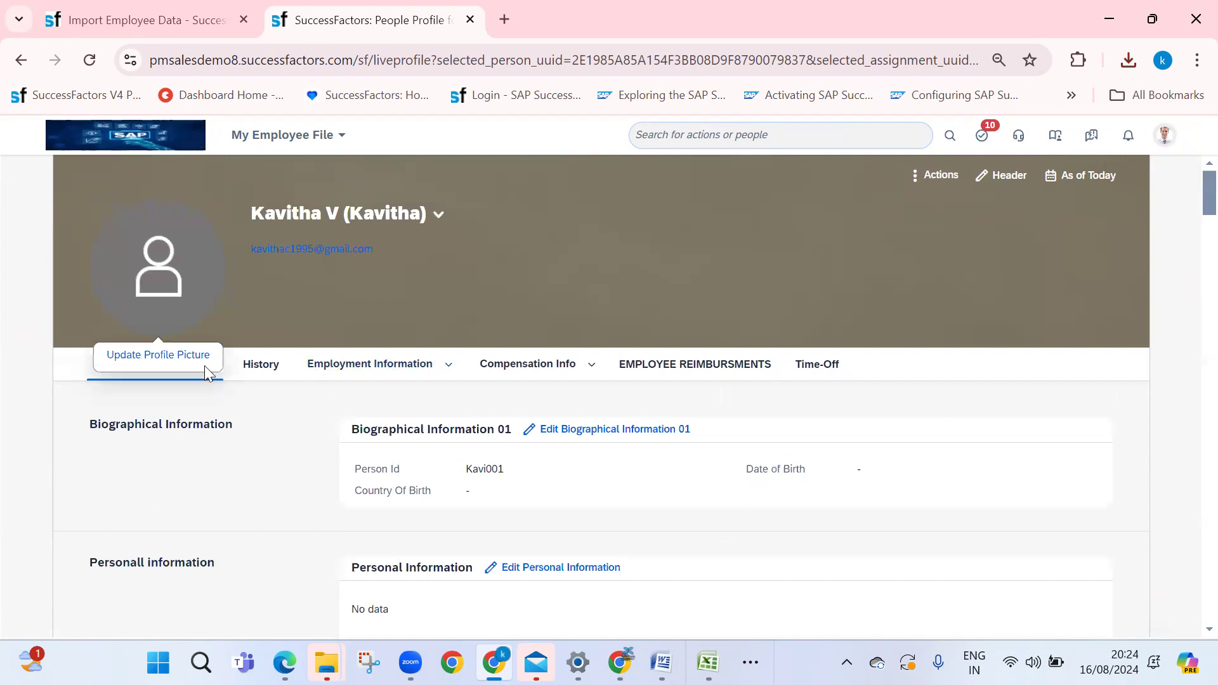
pyautogui.click(288, 135)
pyautogui.click(298, 162)
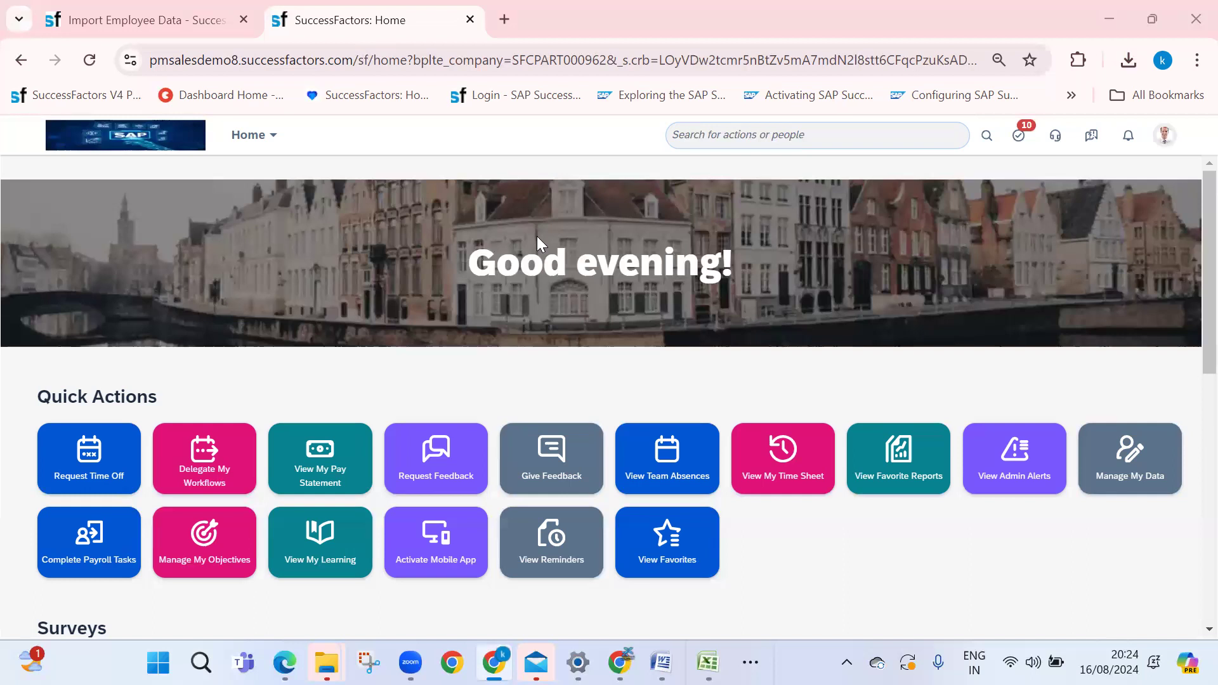
pyautogui.moveTo(469, 265); pyautogui.dragTo(772, 267)
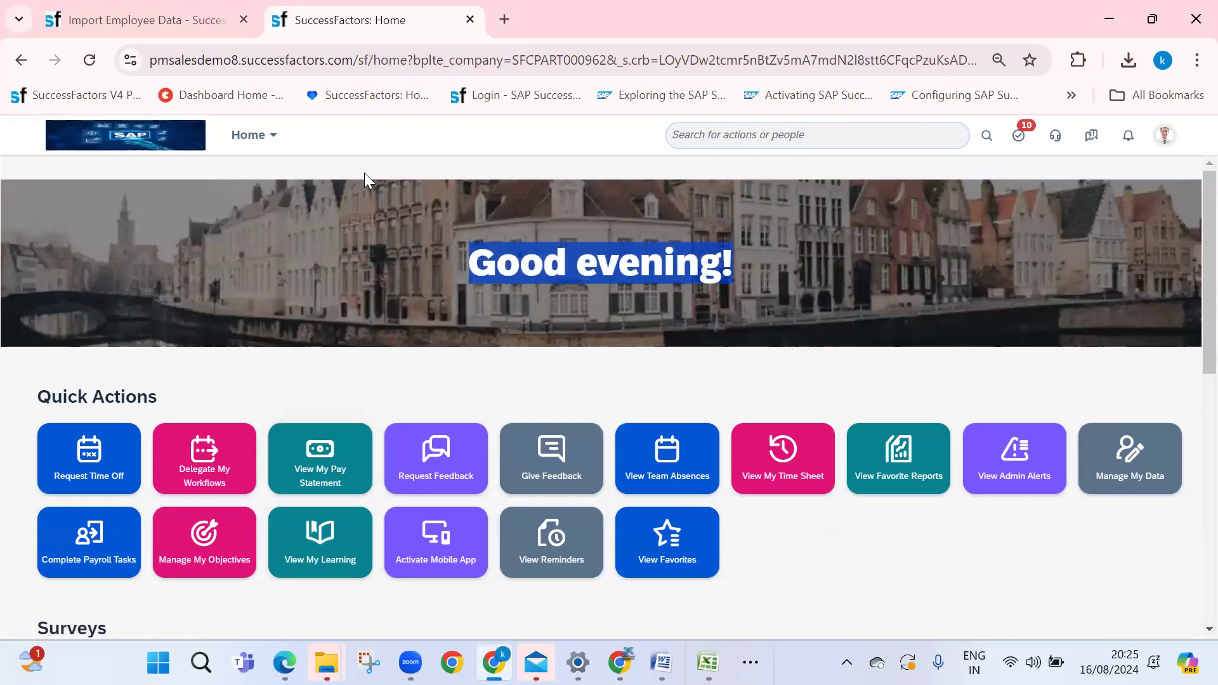
pyautogui.click(538, 381)
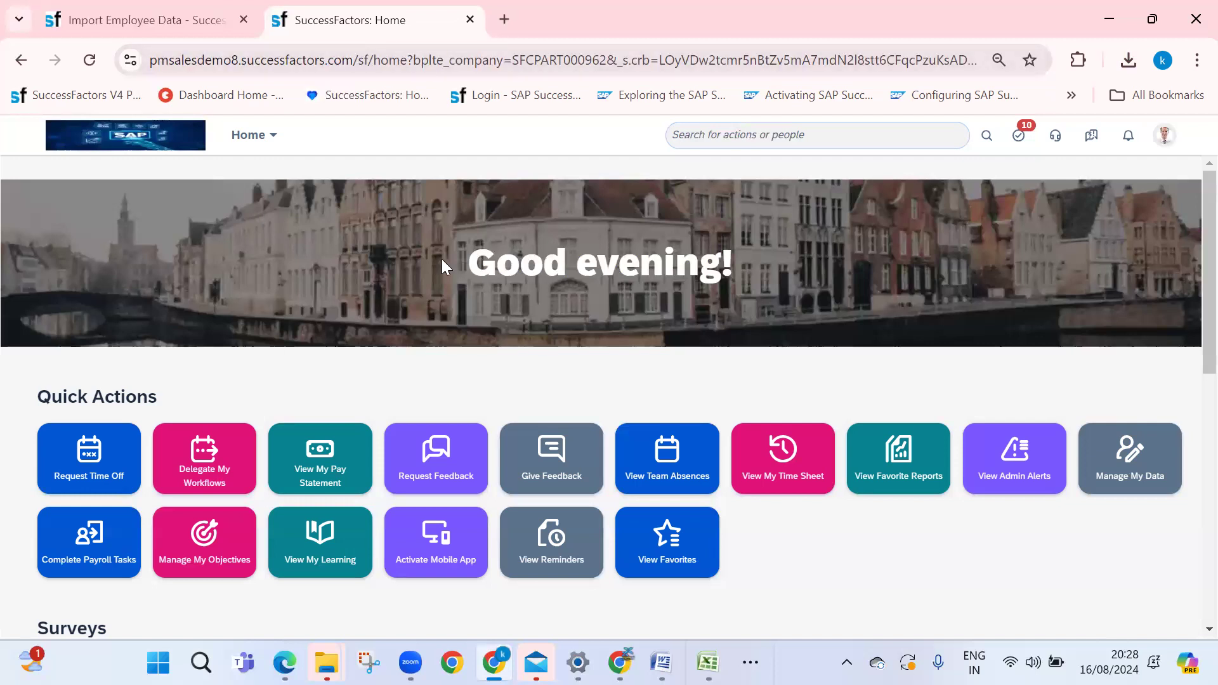
pyautogui.moveTo(472, 270); pyautogui.dragTo(612, 280)
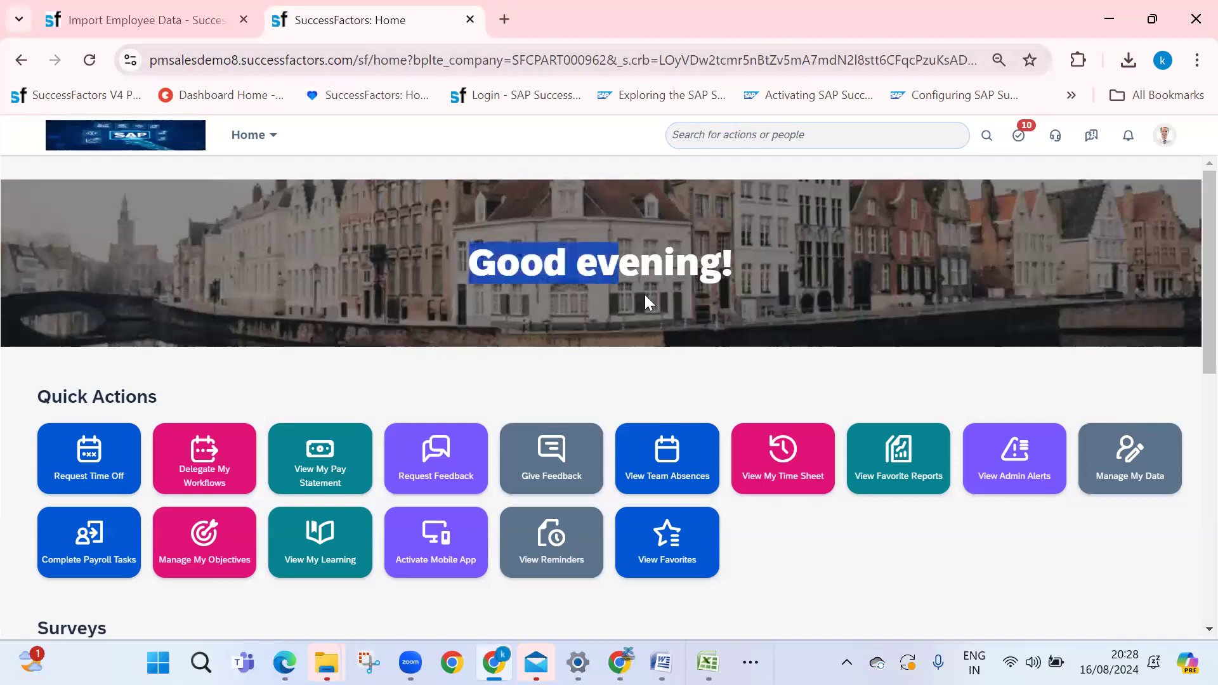
pyautogui.click(815, 561)
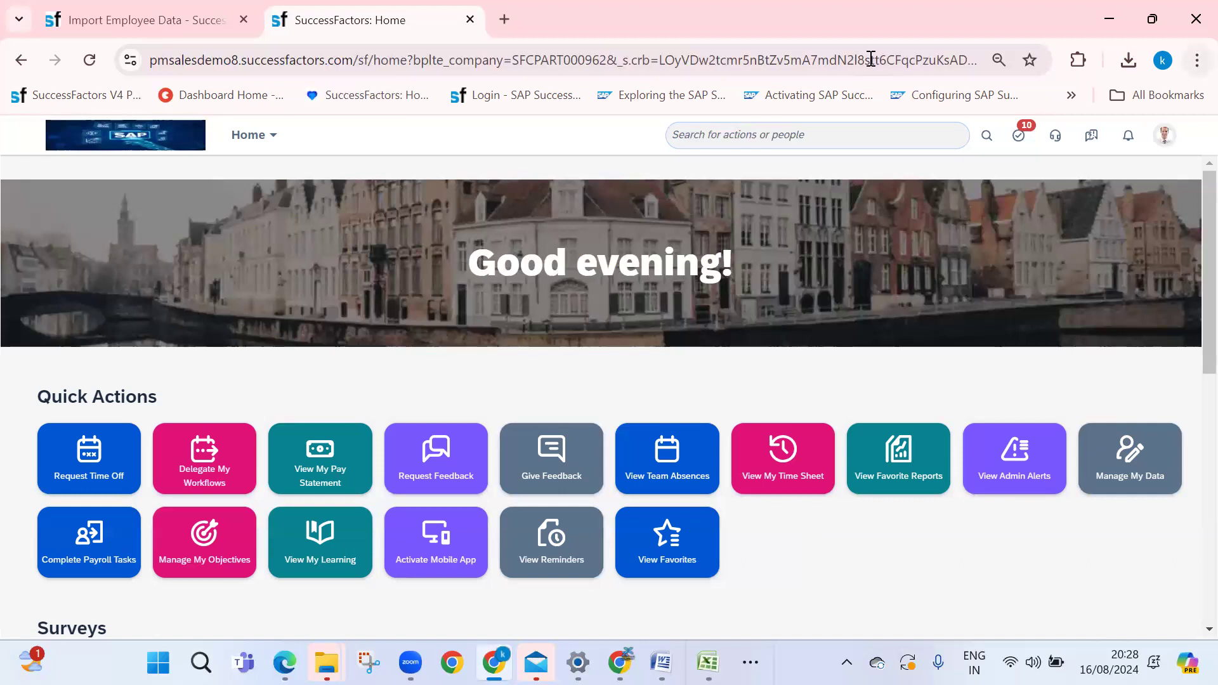
# Bring up the Course Content sheet and review the Employee Central topics in column B
pyautogui.moveTo(620, 663)
pyautogui.click(590, 564)
pyautogui.click(346, 330)
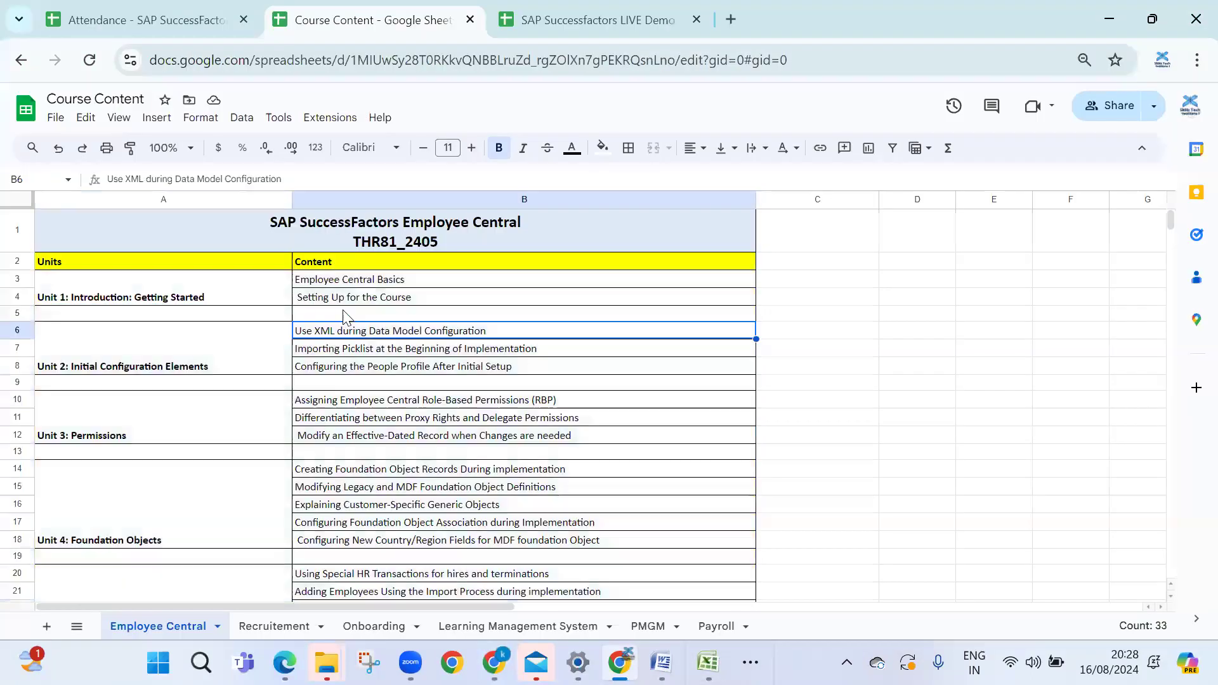
pyautogui.moveTo(346, 283); pyautogui.dragTo(388, 403)
pyautogui.scroll(5, 375, 300)
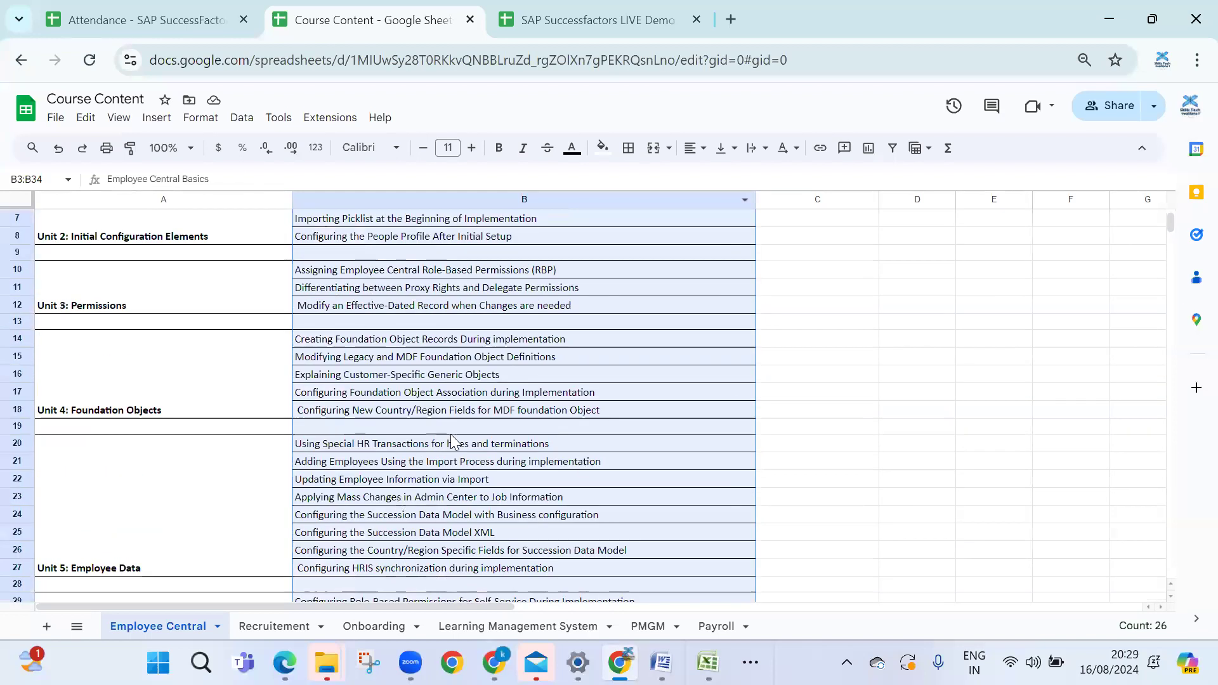
pyautogui.scroll(2, 517, 319)
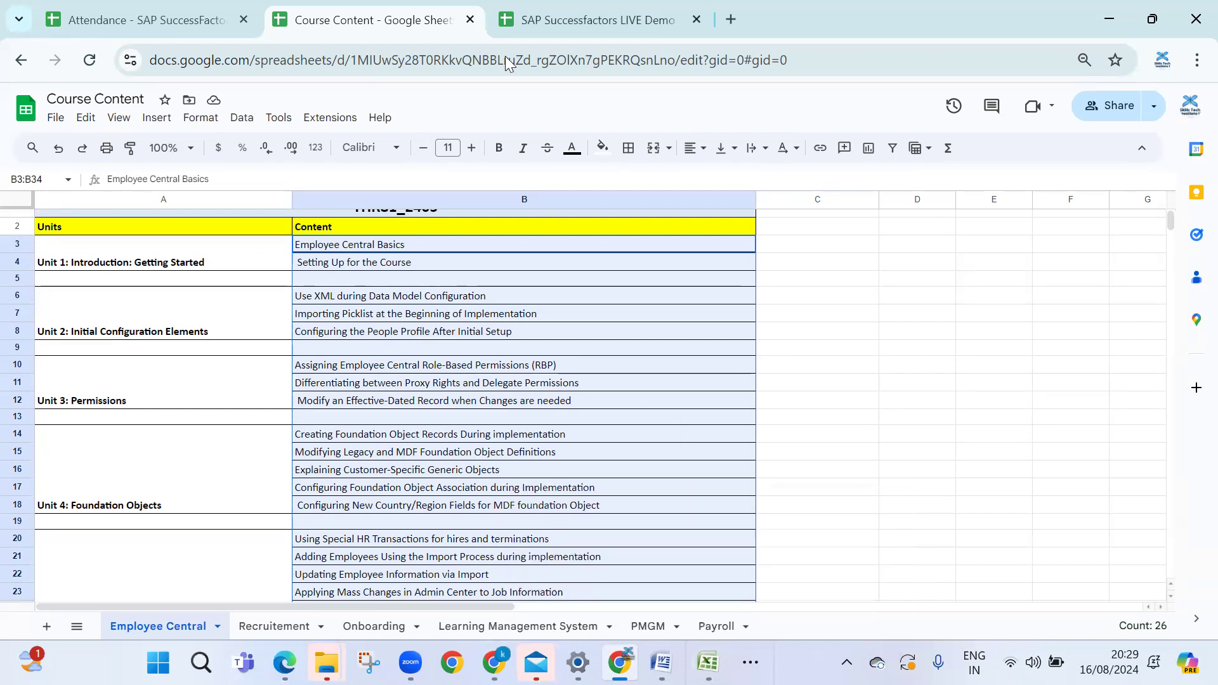
pyautogui.click(843, 425)
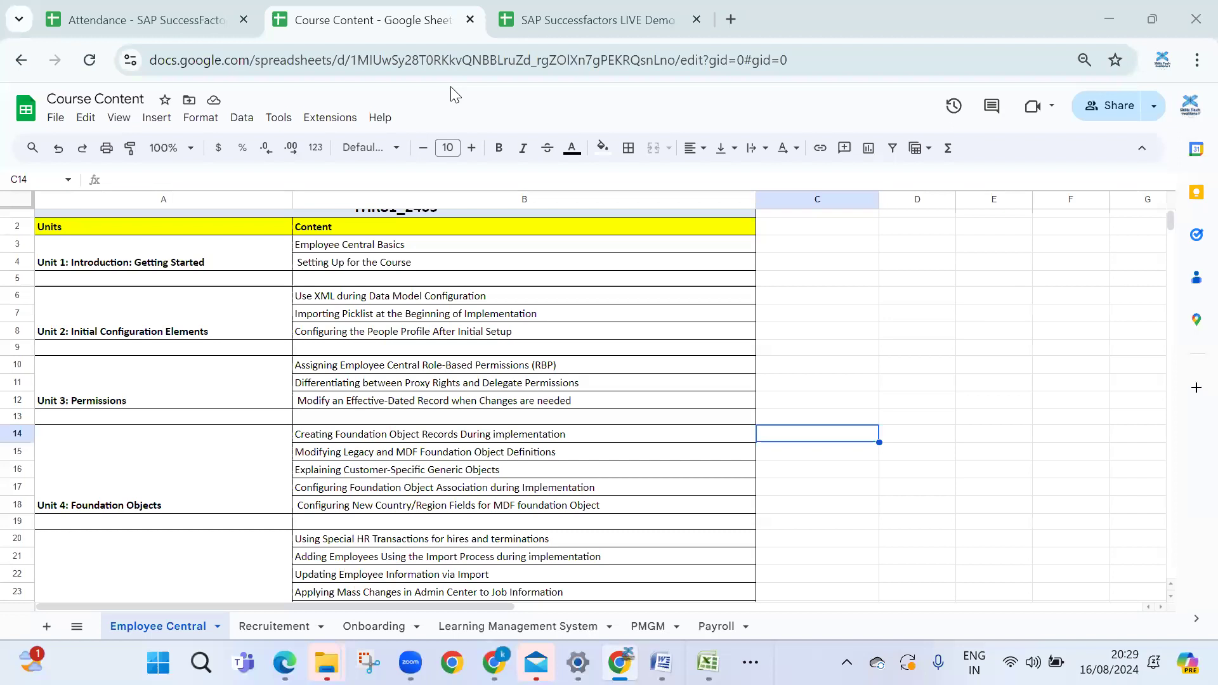
pyautogui.moveTo(619, 662)
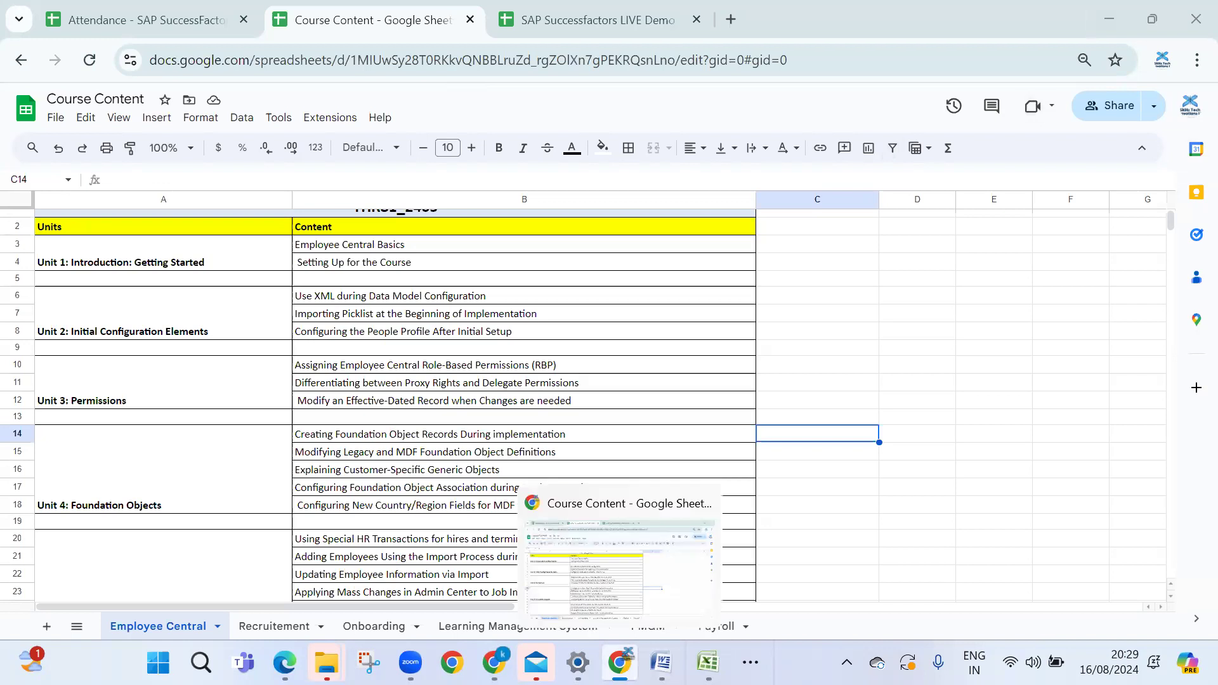
pyautogui.moveTo(494, 662)
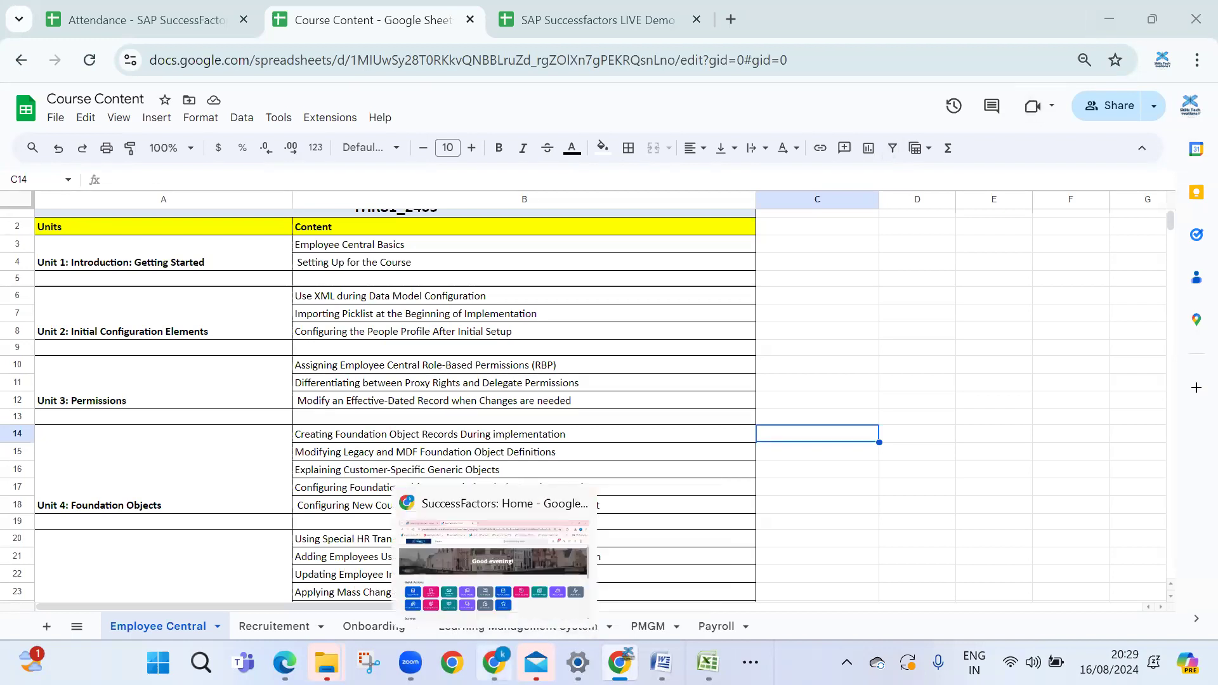